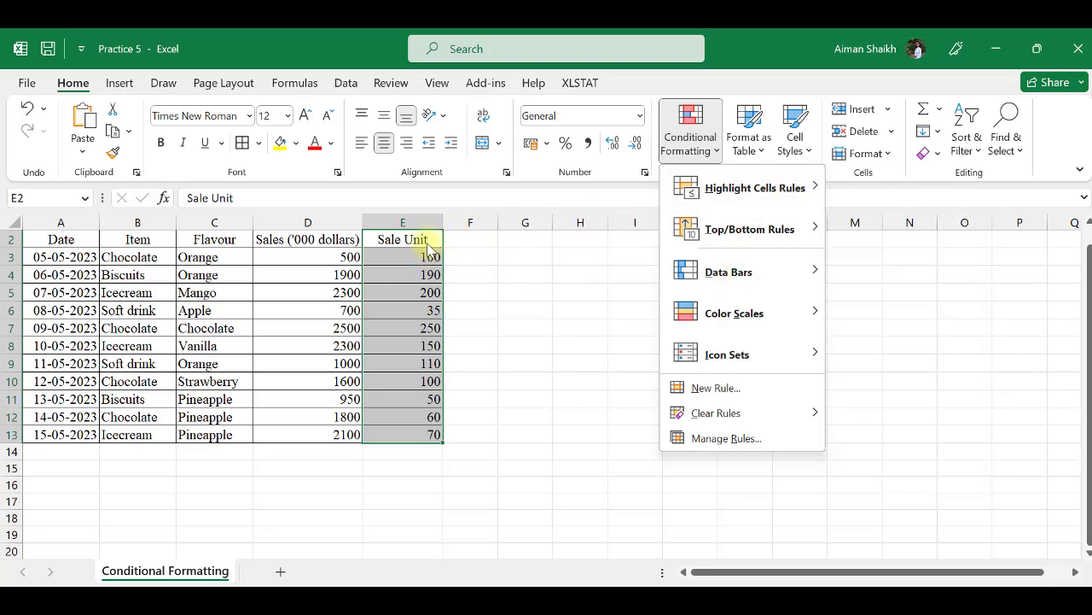
- Copy the Sale Unit column from column E into columns G through J
{"action": "left_click", "coordinate": [419, 235]}
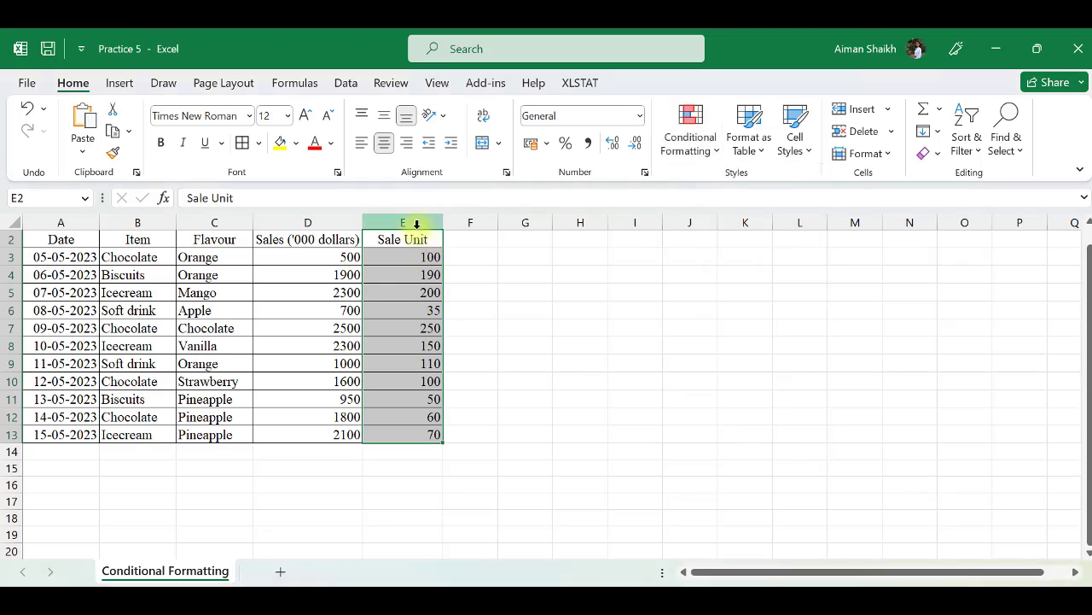
{"action": "left_click", "coordinate": [519, 224]}
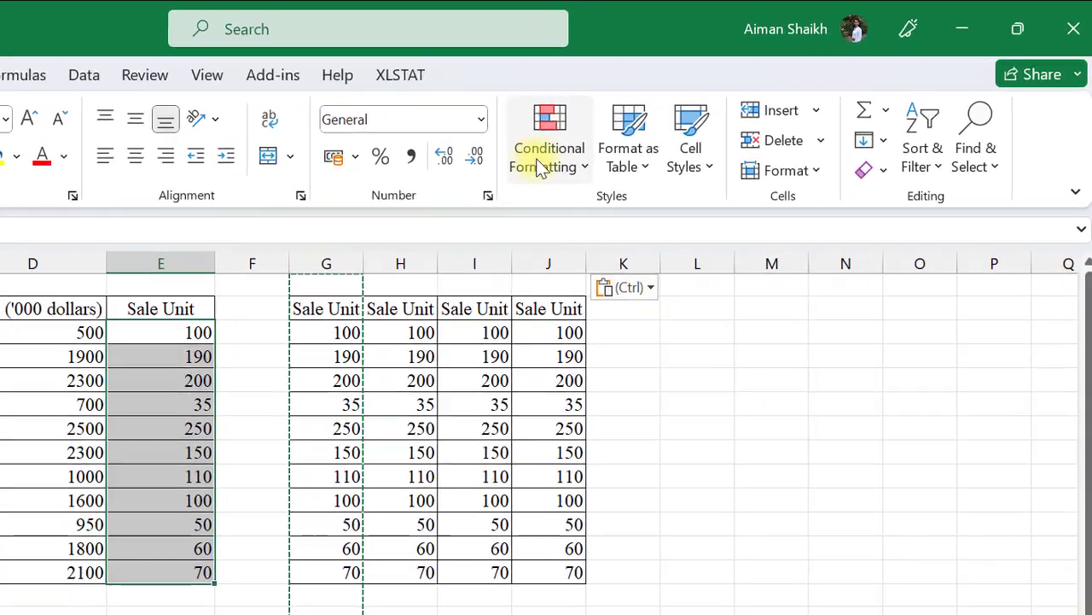
- Highlight Sale Unit values greater than 120 in E3:E13 with Light Red Fill with Dark Red Text
{"action": "left_click", "coordinate": [535, 159]}
{"action": "mouse_move", "coordinate": [620, 215]}
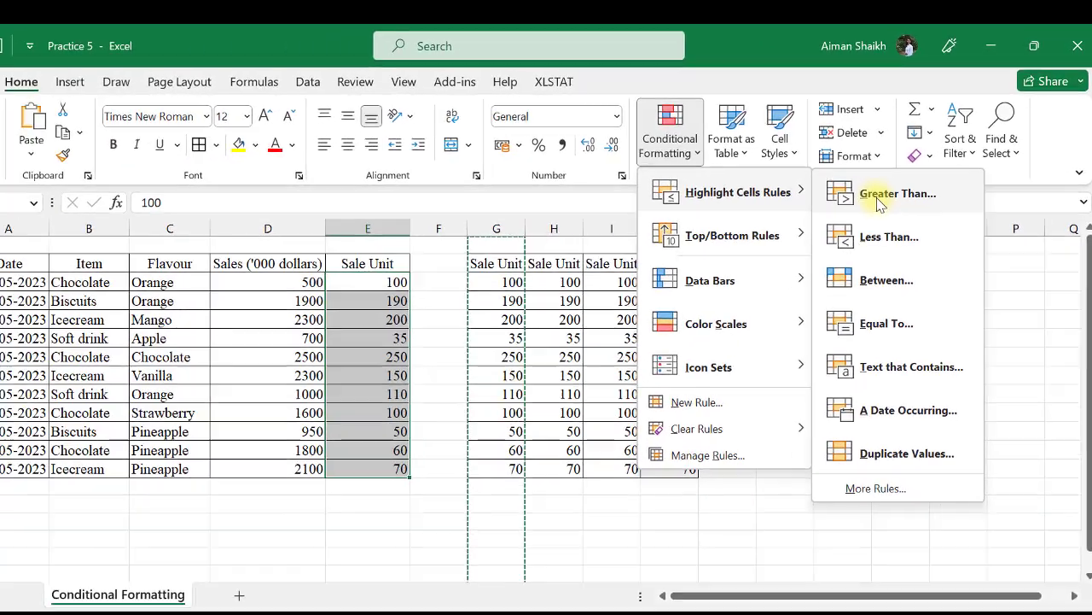
{"action": "left_click", "coordinate": [816, 227]}
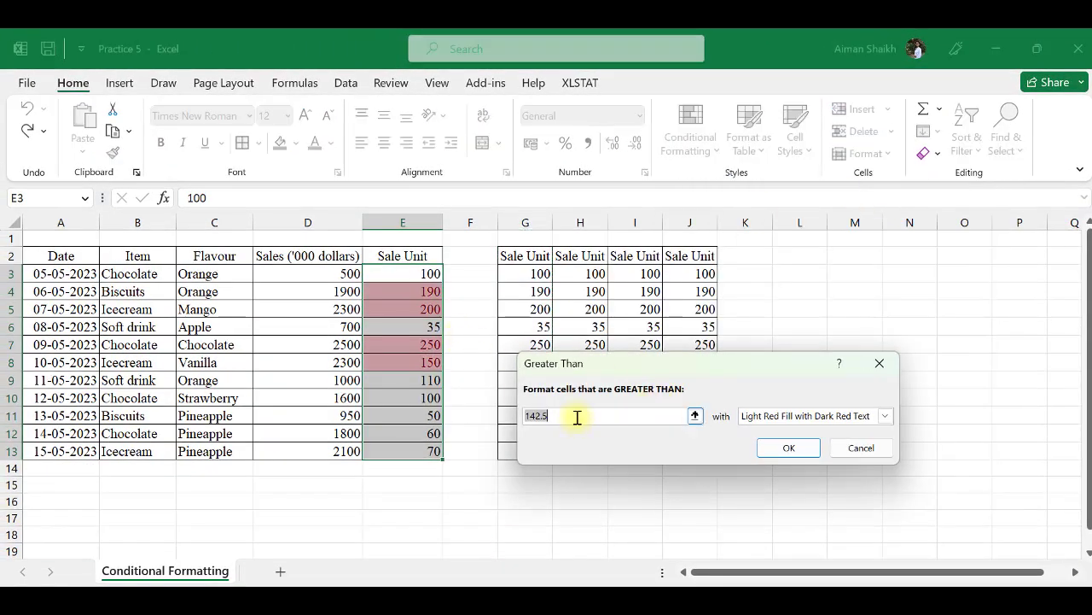
{"action": "type", "text": "120"}
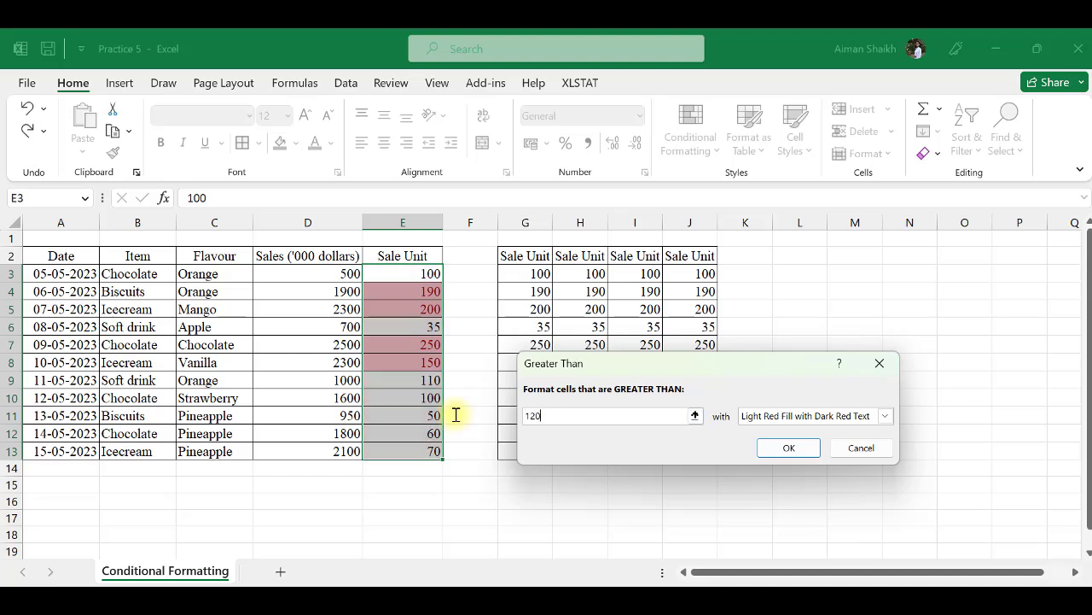
{"action": "left_click", "coordinate": [789, 448]}
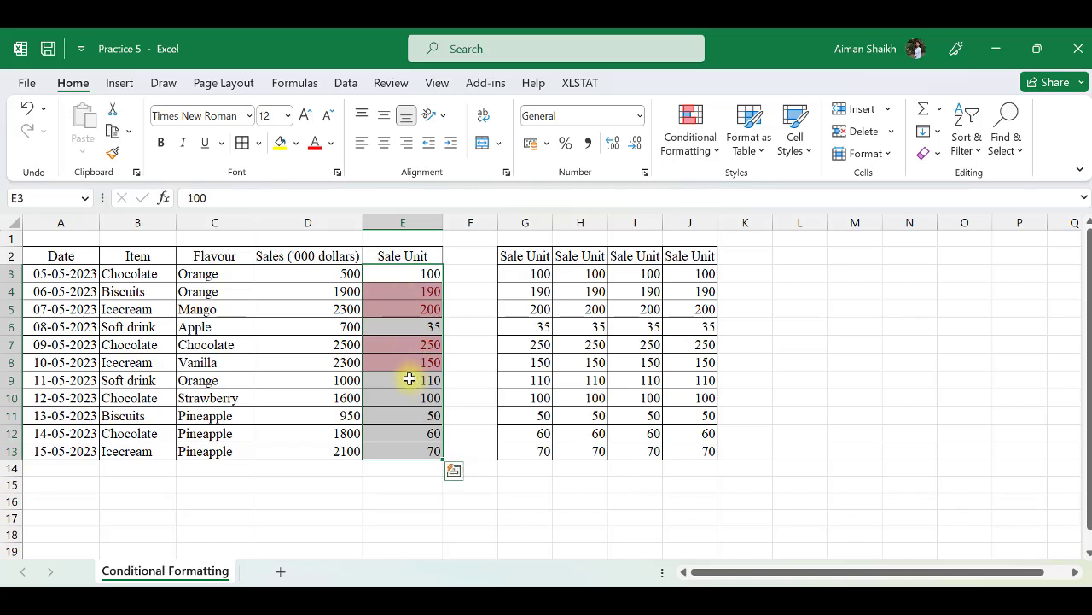
- Test the greater-than rule by changing cell E9 to 130 and cell E7 to 100
{"action": "left_click", "coordinate": [410, 379]}
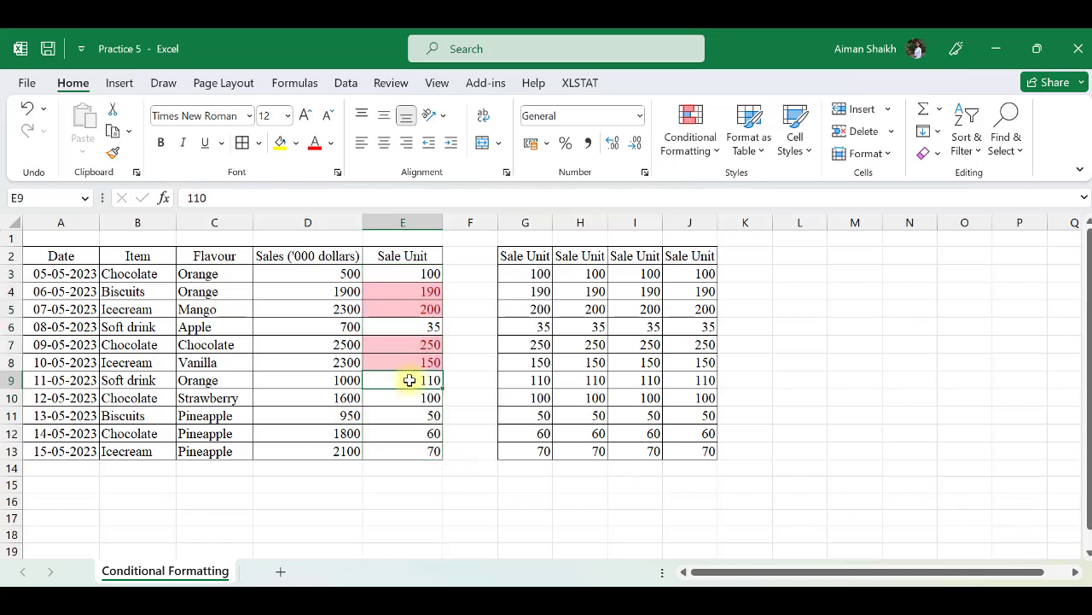
{"action": "type", "text": "130"}
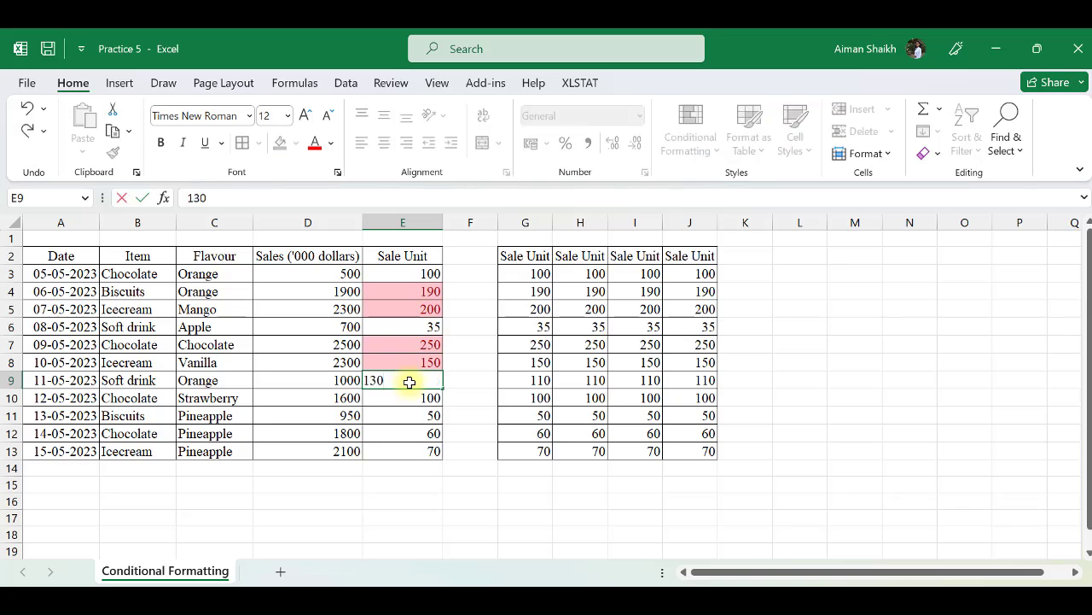
{"action": "key", "text": "Return"}
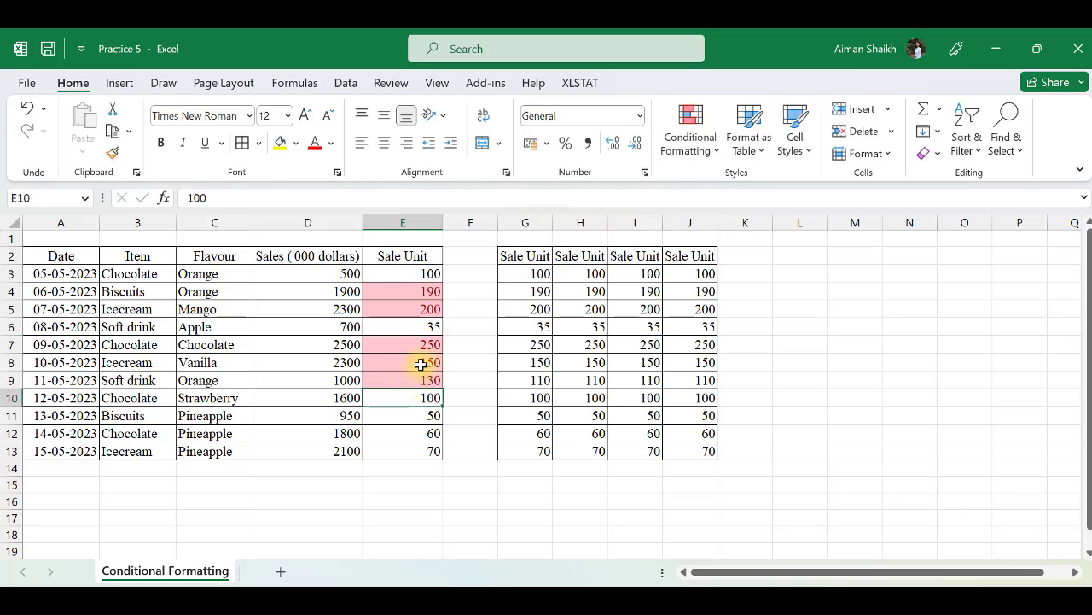
{"action": "left_click", "coordinate": [423, 344]}
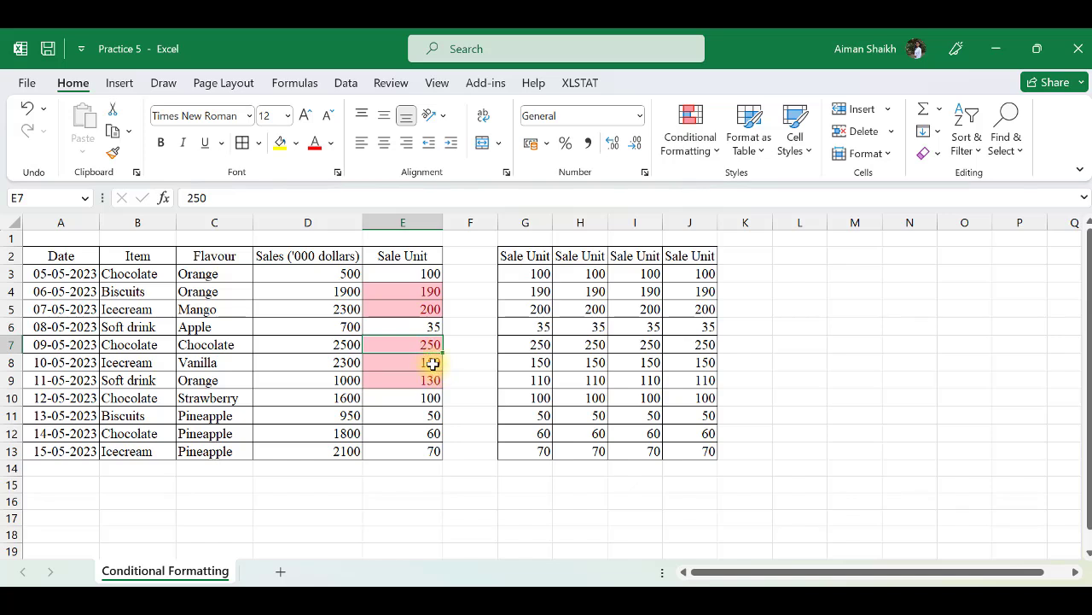
{"action": "type", "text": "1"}
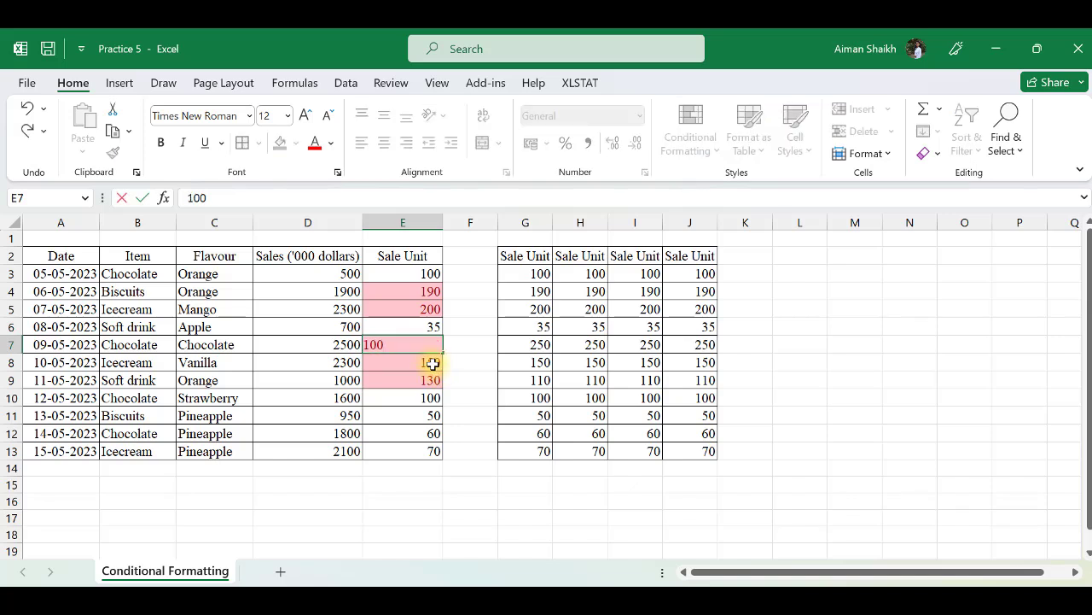
{"action": "type", "text": "00"}
{"action": "key", "text": "Return"}
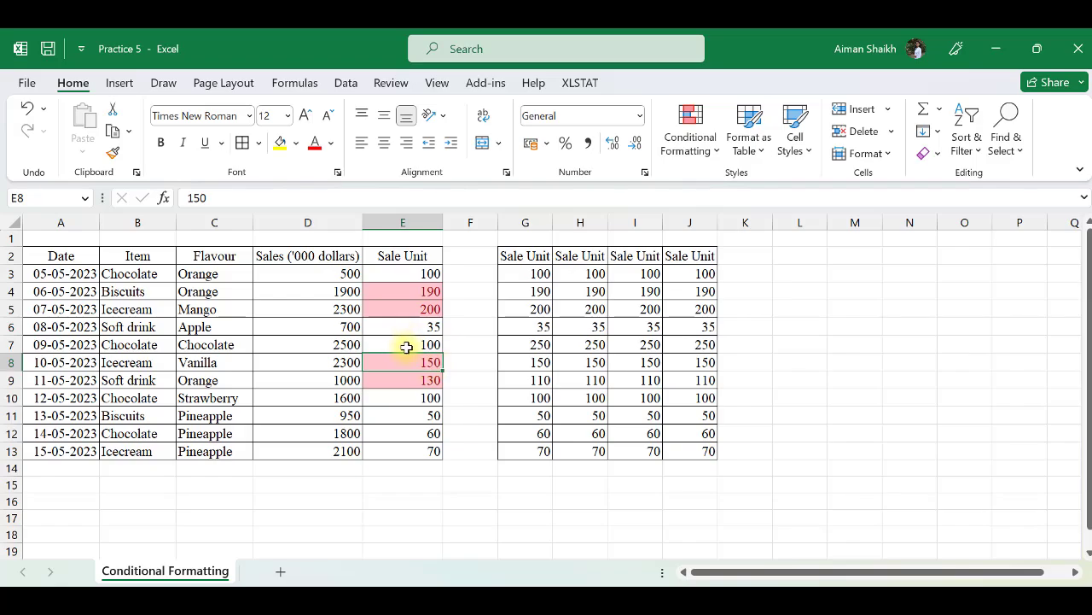
- Highlight values less than 50 in G3:G13 with Yellow Fill with Dark Yellow Text
{"action": "left_click_drag", "start_coordinate": [525, 274], "coordinate": [516, 449]}
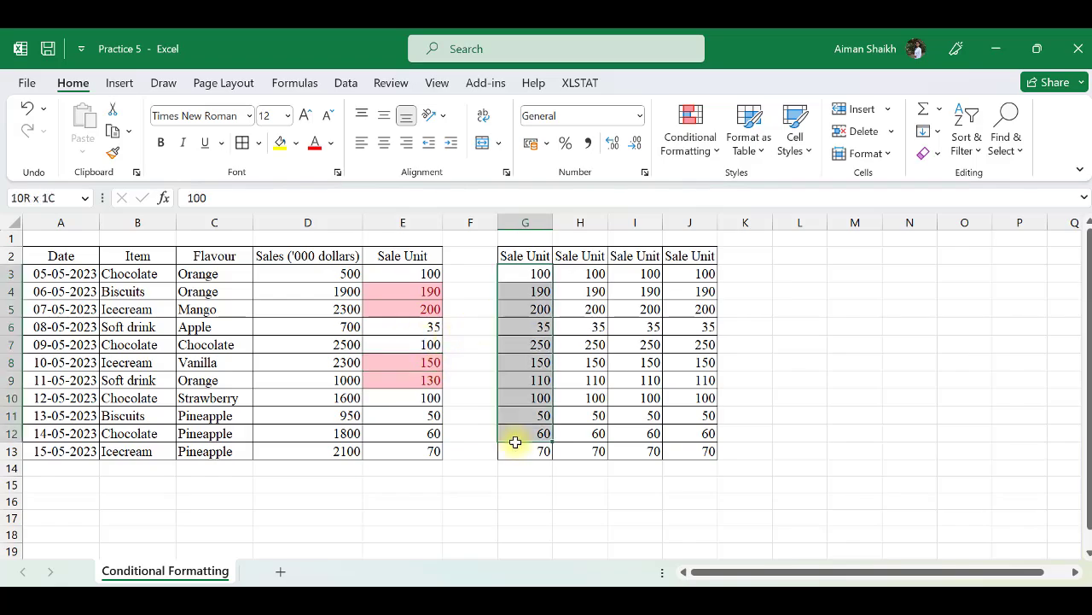
{"action": "left_click", "coordinate": [685, 132]}
{"action": "mouse_move", "coordinate": [815, 195]}
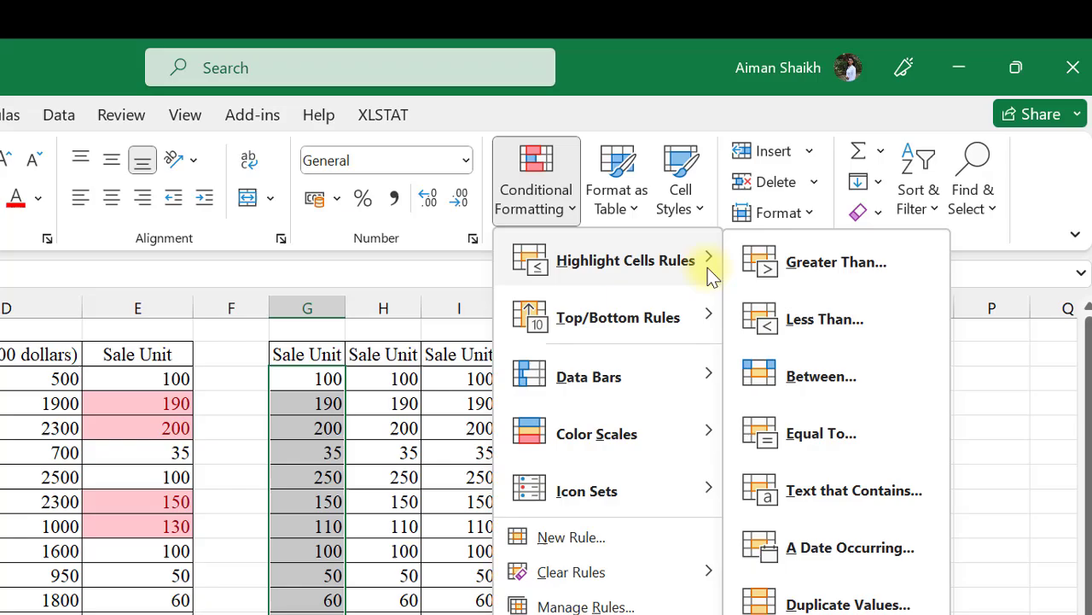
{"action": "left_click", "coordinate": [800, 325]}
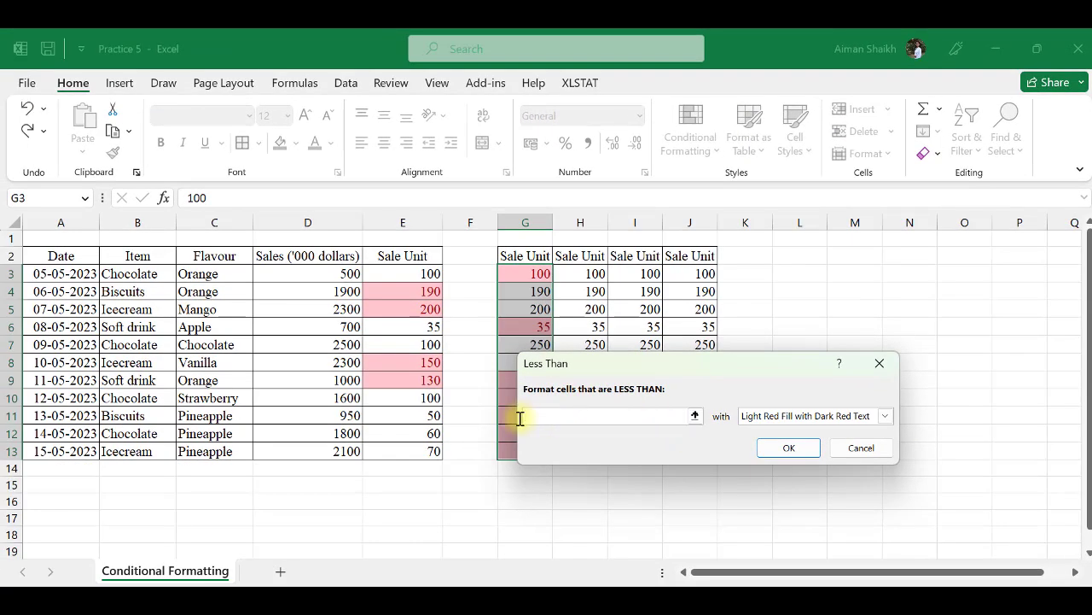
{"action": "type", "text": "50"}
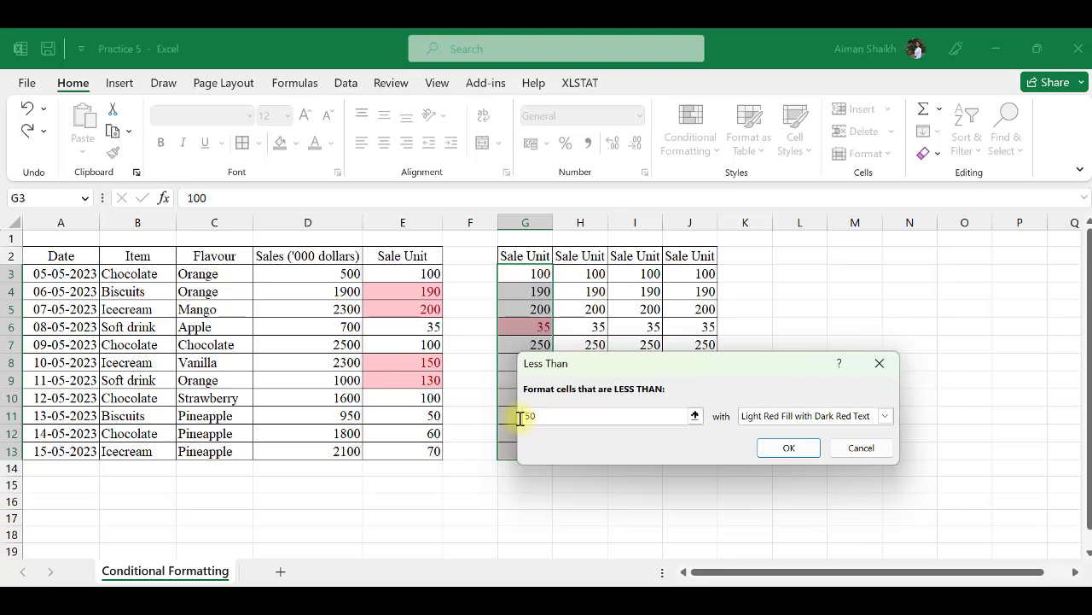
{"action": "left_click", "coordinate": [786, 421]}
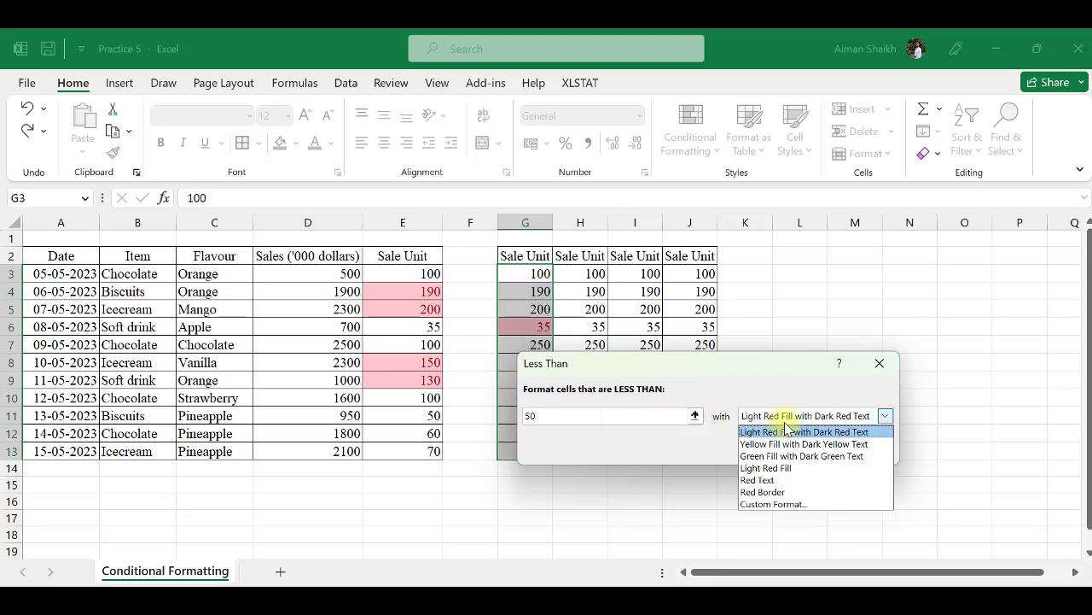
{"action": "left_click", "coordinate": [791, 445]}
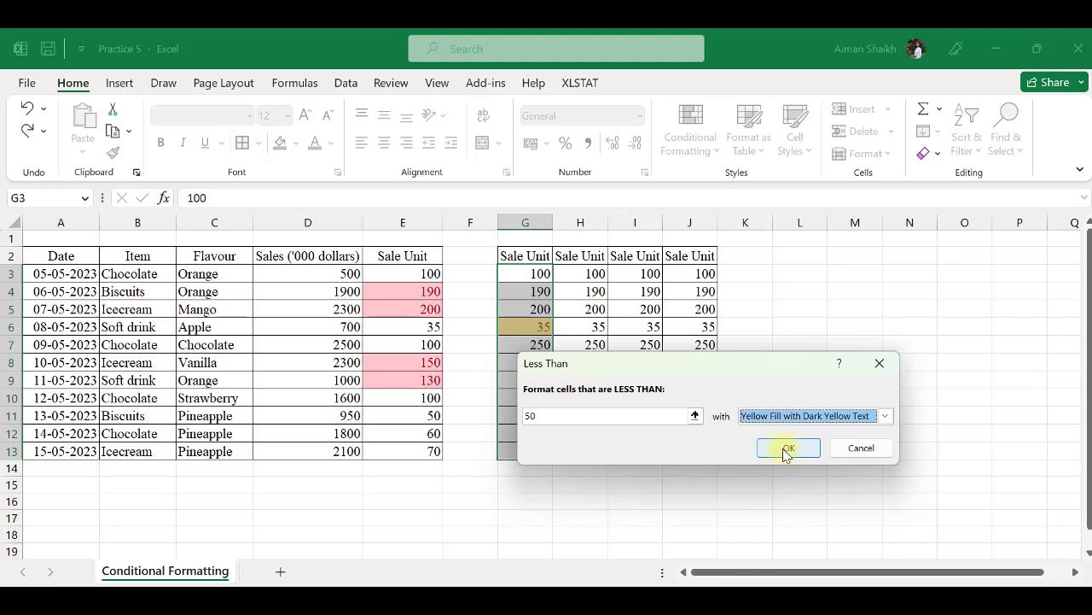
{"action": "left_click", "coordinate": [786, 450]}
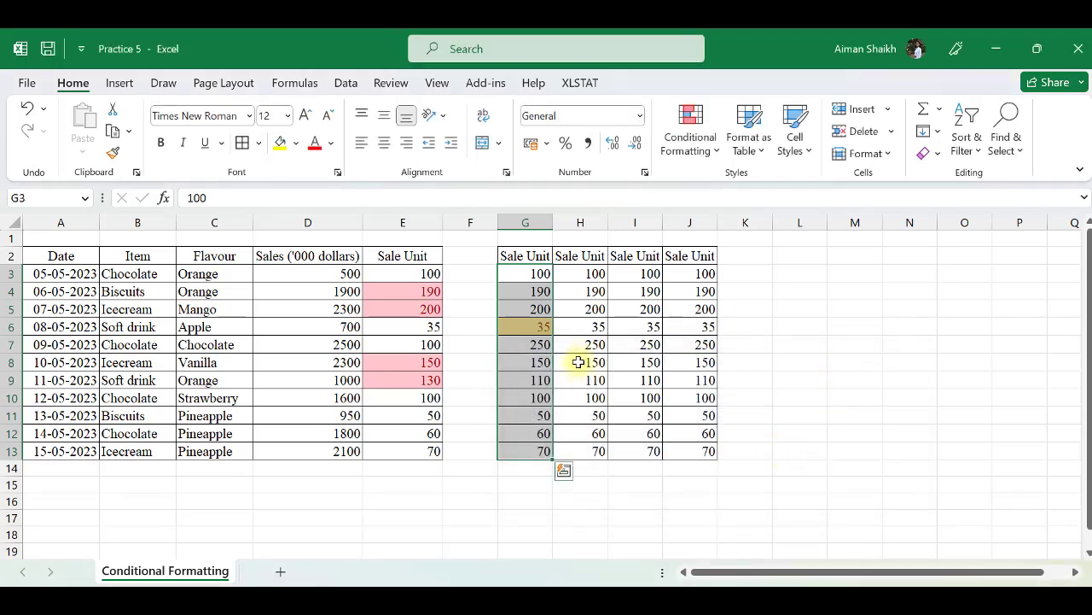
- Change cell G8 to 40 to test the less-than rule
{"action": "left_click", "coordinate": [531, 325]}
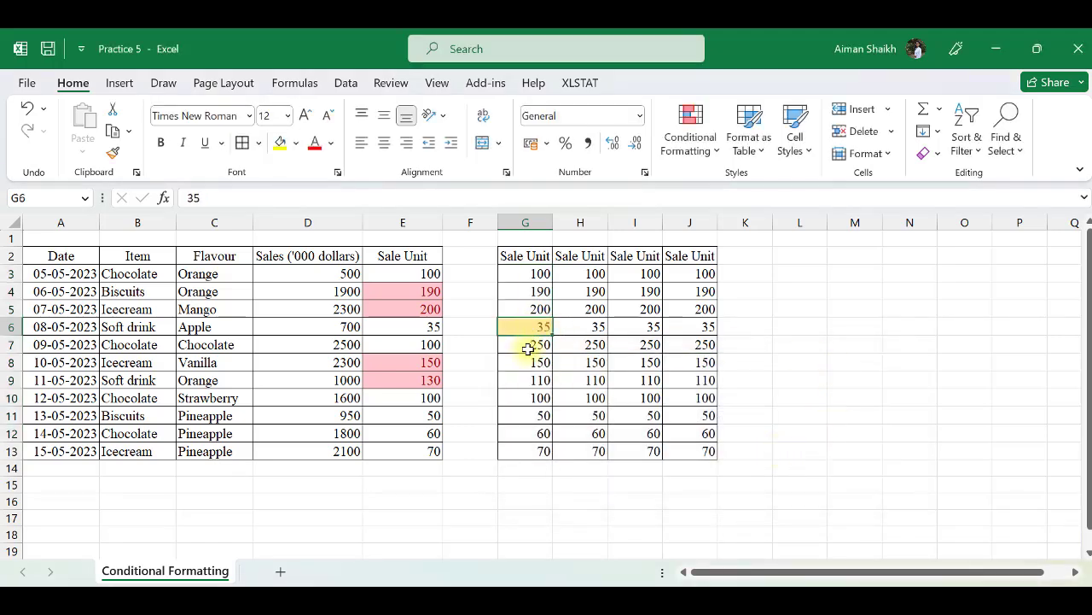
{"action": "left_click", "coordinate": [531, 356]}
{"action": "type", "text": "40"}
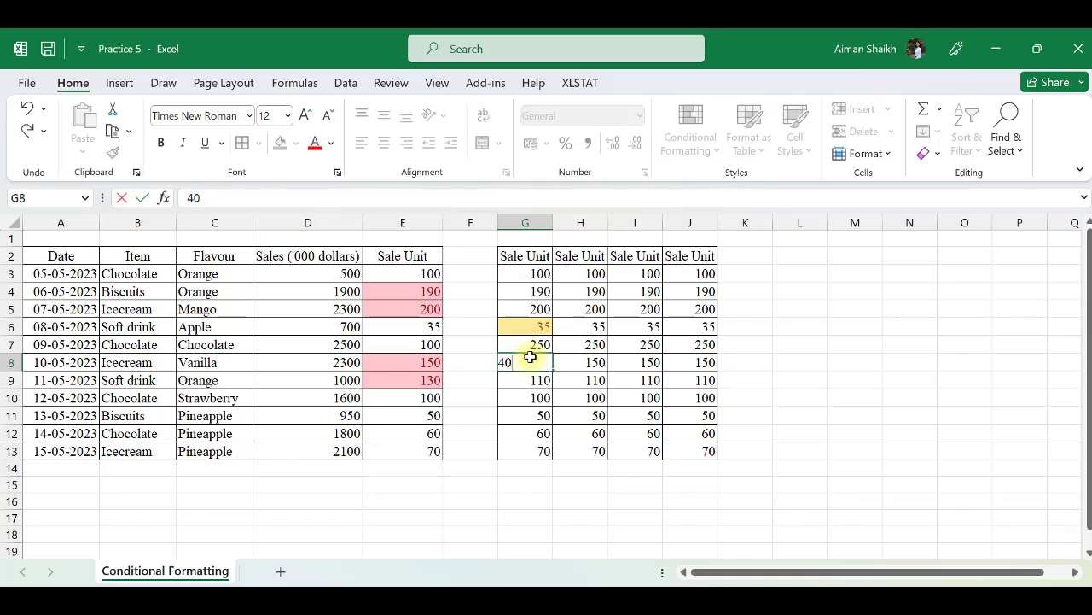
{"action": "key", "text": "Return"}
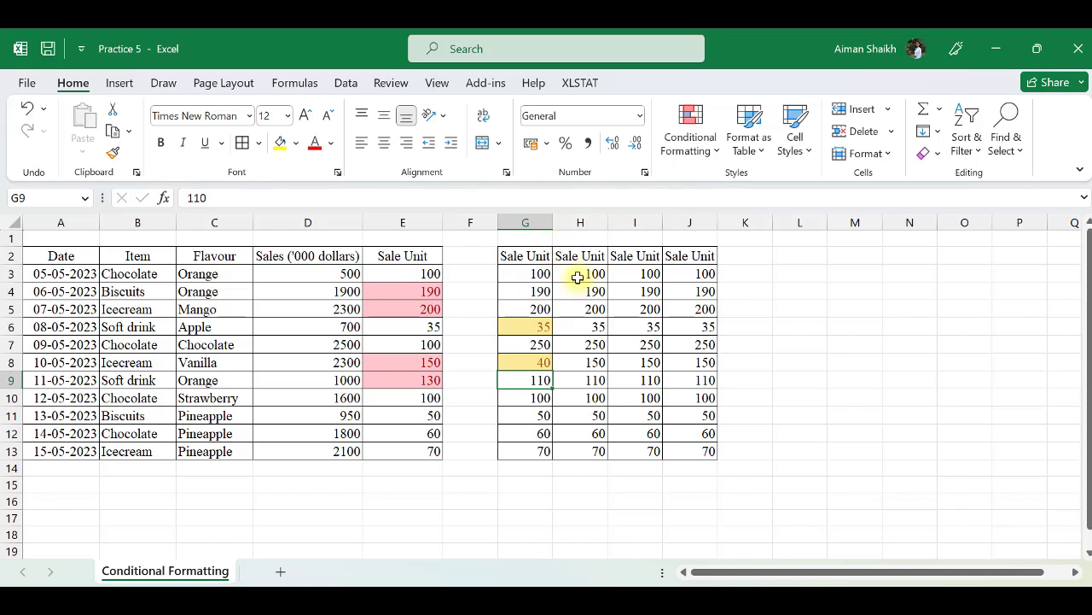
- Highlight values between 100 and 140 in H3:H13 with Light Red Fill with Dark Red Text
{"action": "left_click_drag", "start_coordinate": [576, 273], "coordinate": [591, 450]}
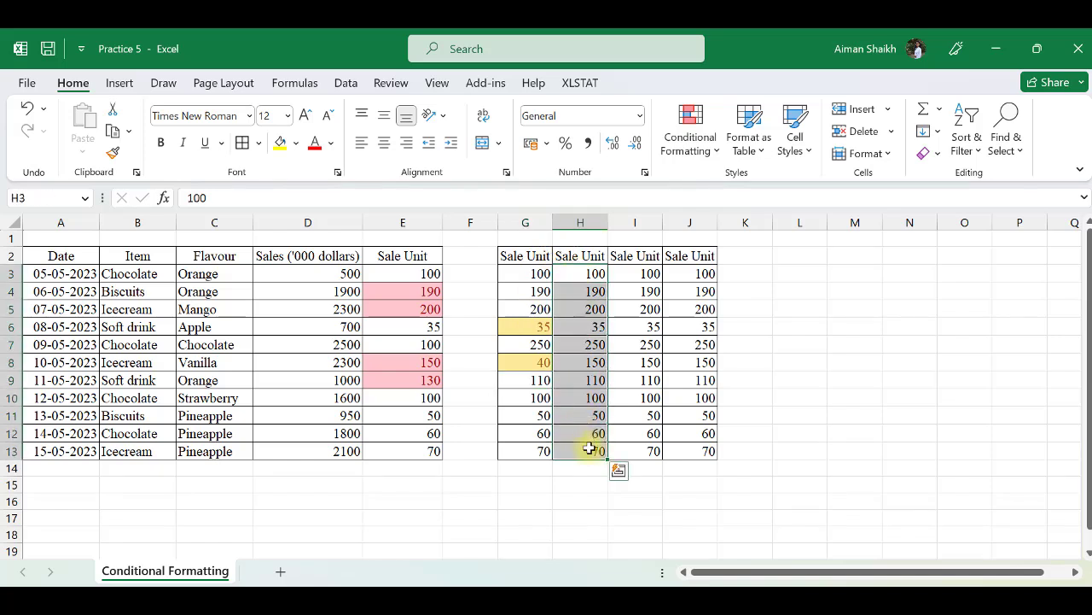
{"action": "left_click", "coordinate": [711, 146]}
{"action": "mouse_move", "coordinate": [815, 195]}
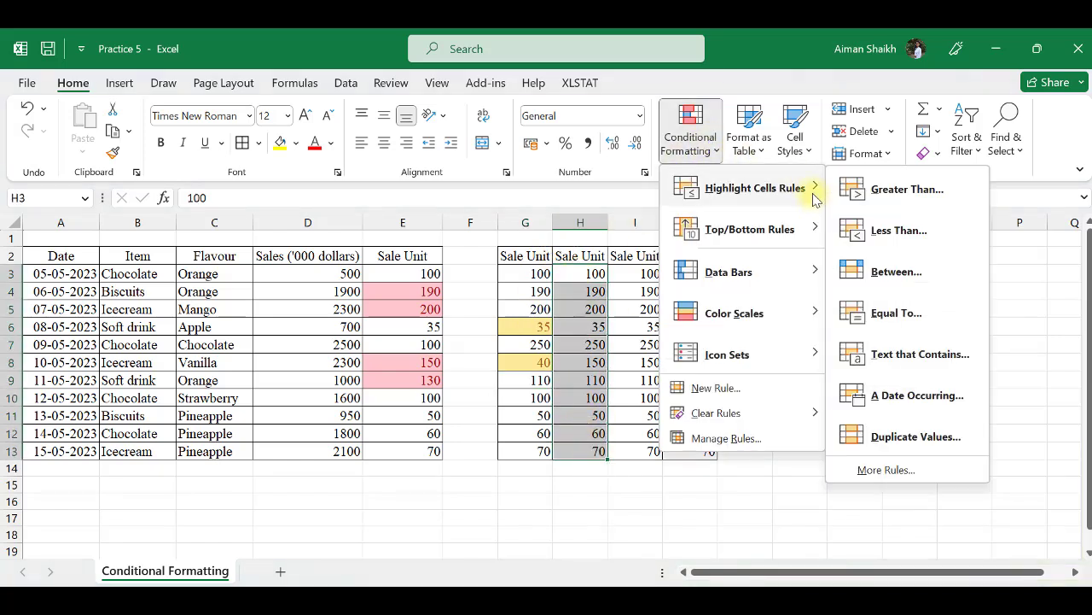
{"action": "left_click", "coordinate": [895, 271]}
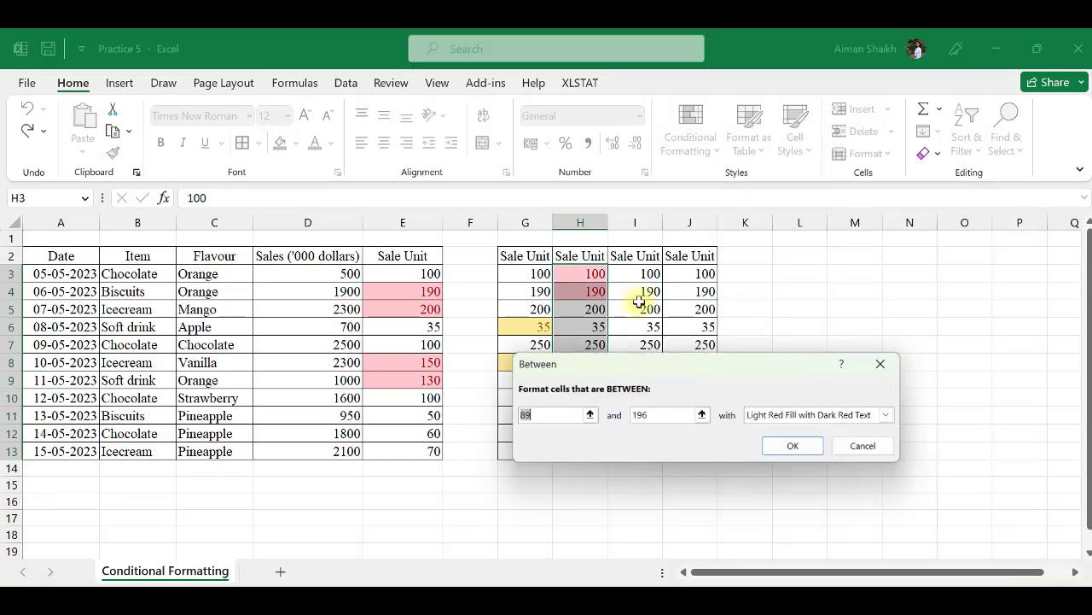
{"action": "left_click", "coordinate": [543, 416]}
{"action": "double_click", "coordinate": [515, 417]}
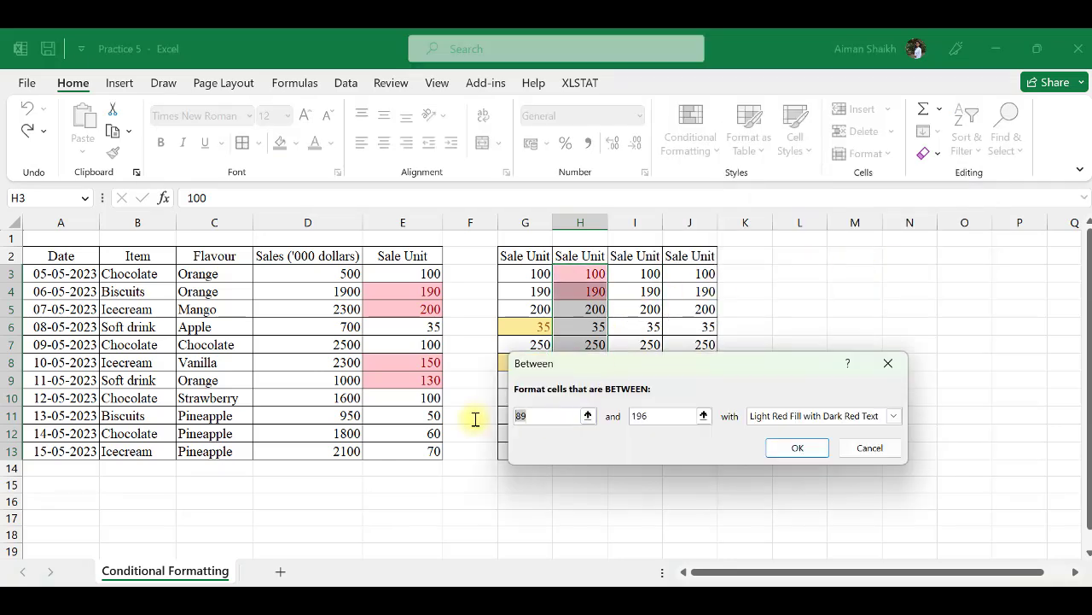
{"action": "type", "text": "100"}
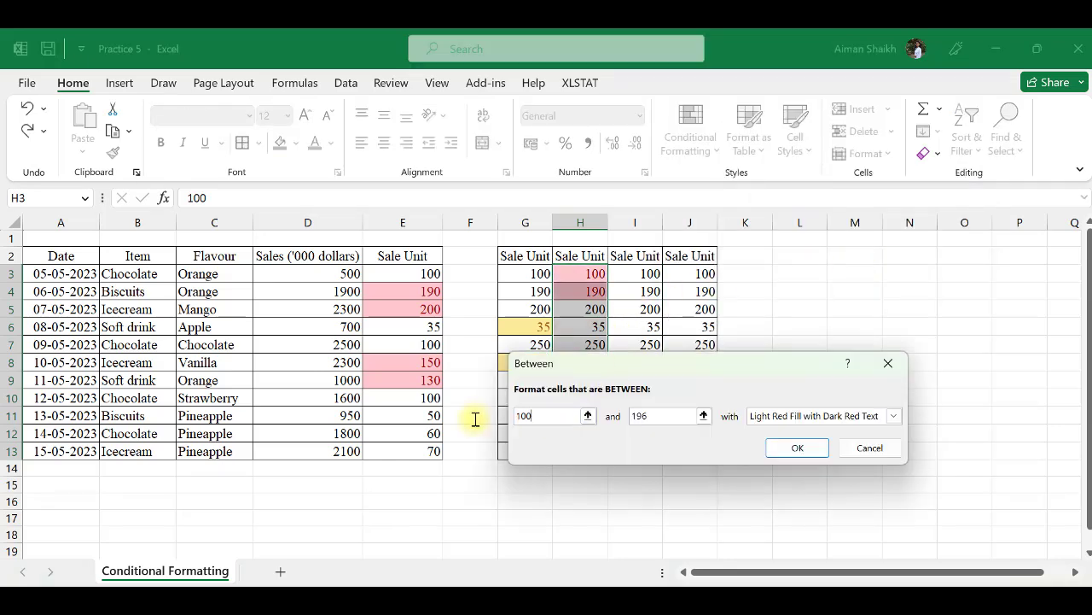
{"action": "double_click", "coordinate": [655, 416]}
{"action": "type", "text": "1"}
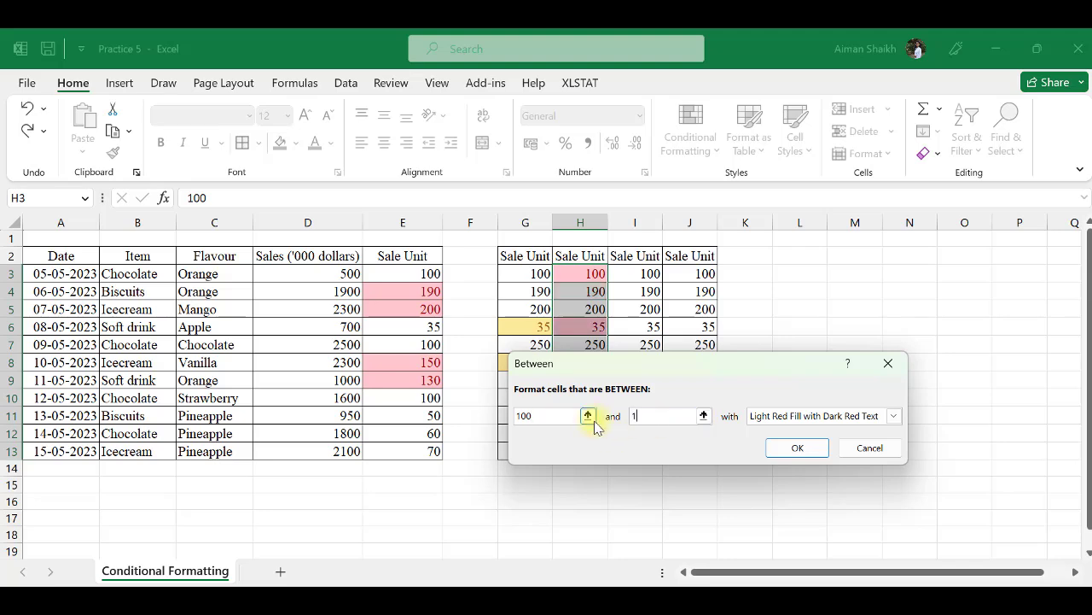
{"action": "type", "text": "40"}
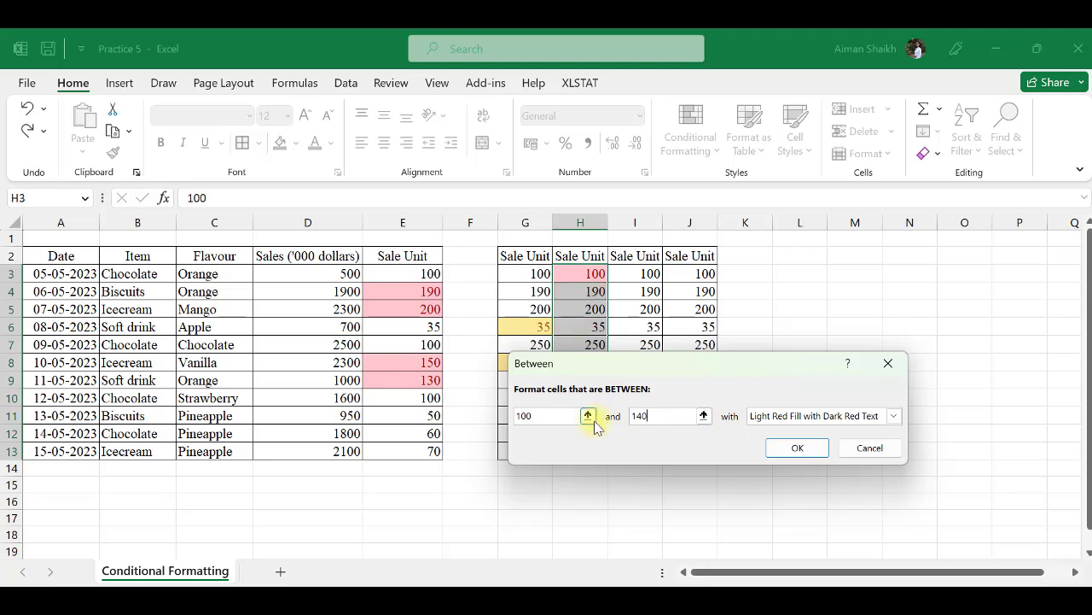
{"action": "key", "text": "Return"}
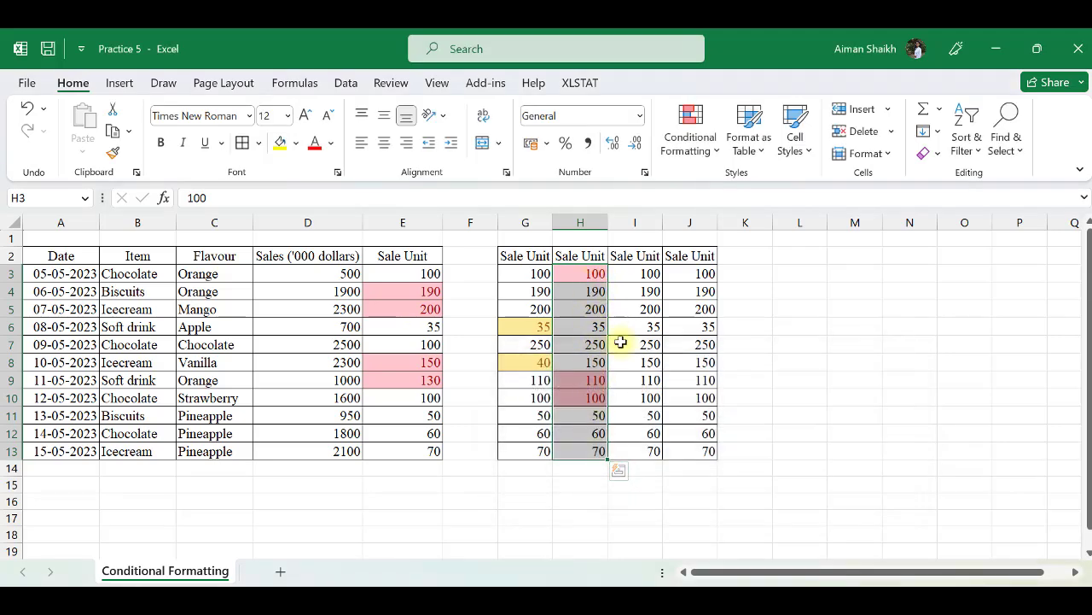
- Change cell H8 to 135 to test the between rule
{"action": "left_click", "coordinate": [592, 363]}
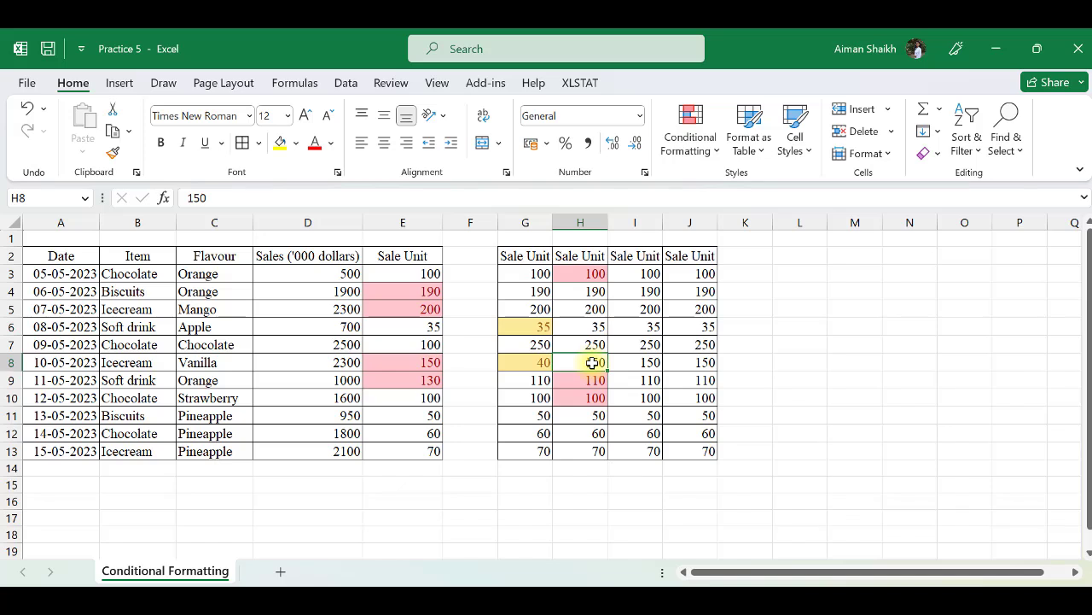
{"action": "key", "text": "BackSpace"}
{"action": "key", "text": "BackSpace"}
{"action": "type", "text": "3"}
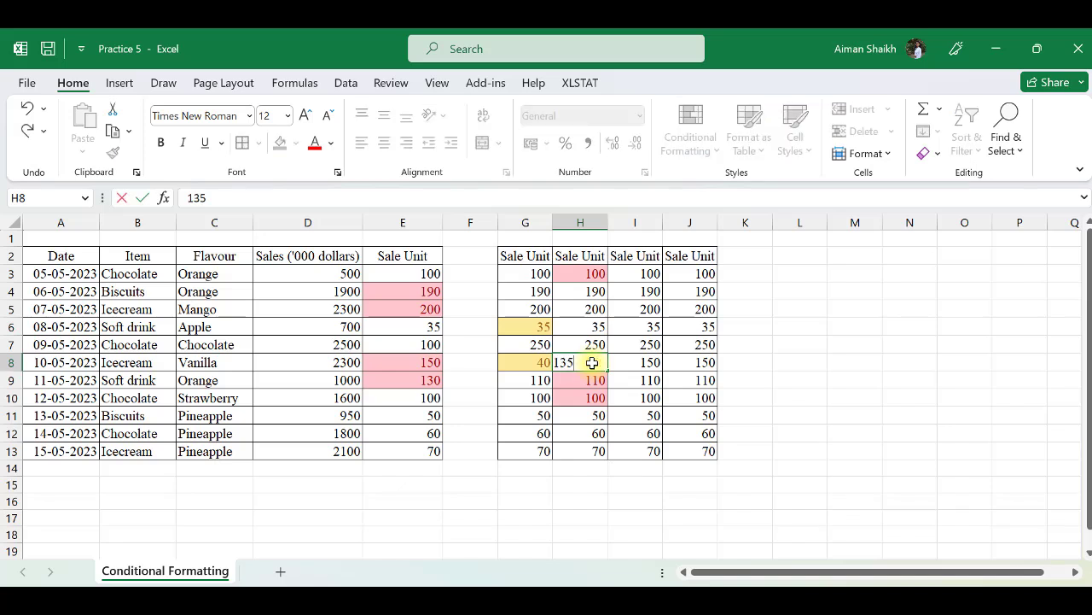
{"action": "key", "text": "Return"}
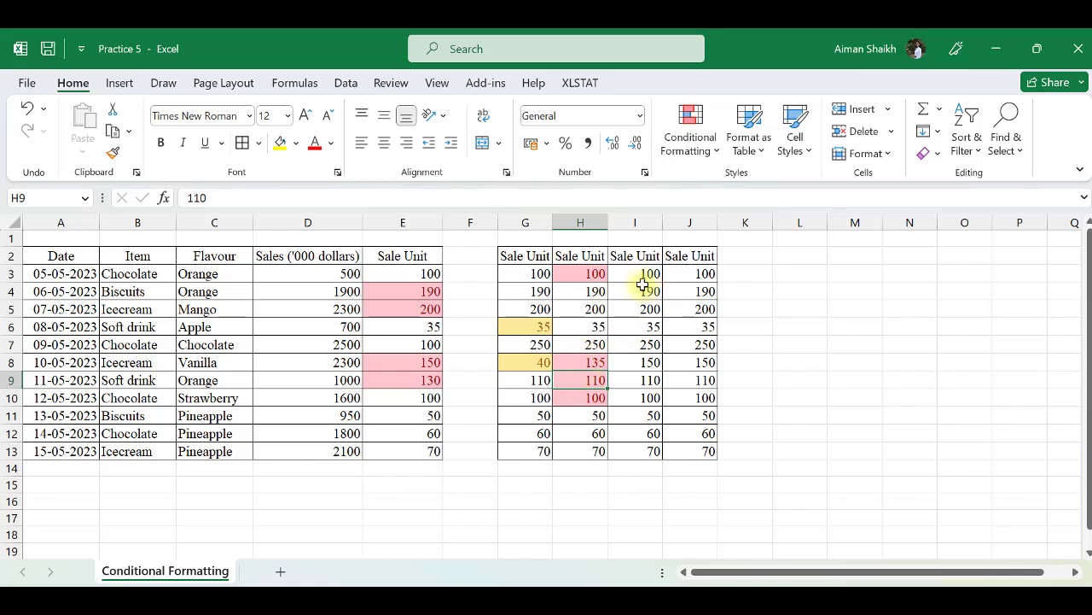
- Highlight cells containing the text "Pineapple" in the Flavour range C3:C13 with Green Fill with Dark Green Text
{"action": "left_click", "coordinate": [693, 142]}
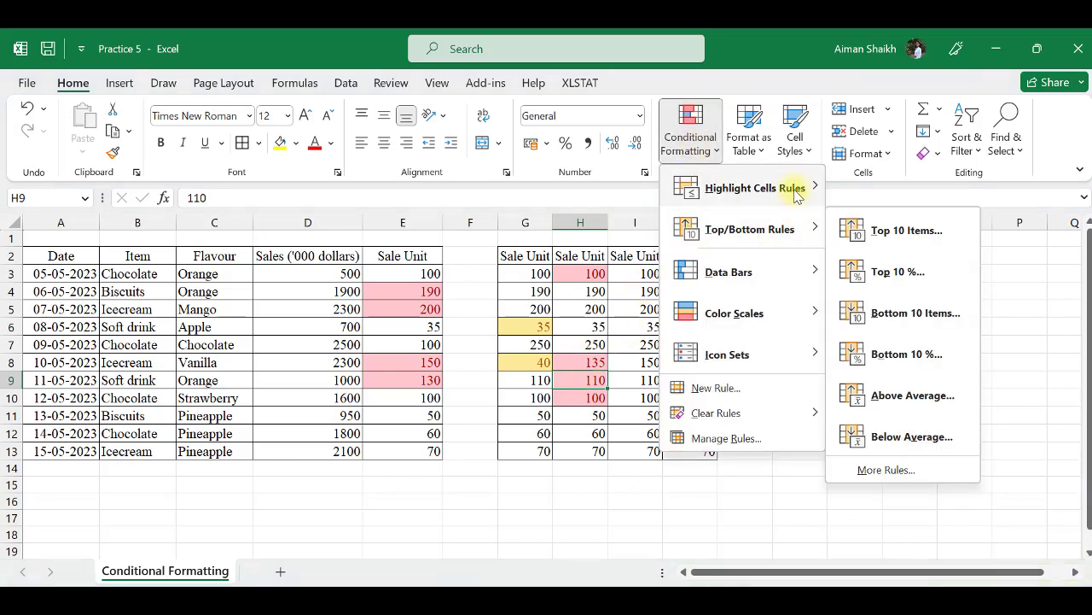
{"action": "mouse_move", "coordinate": [798, 193]}
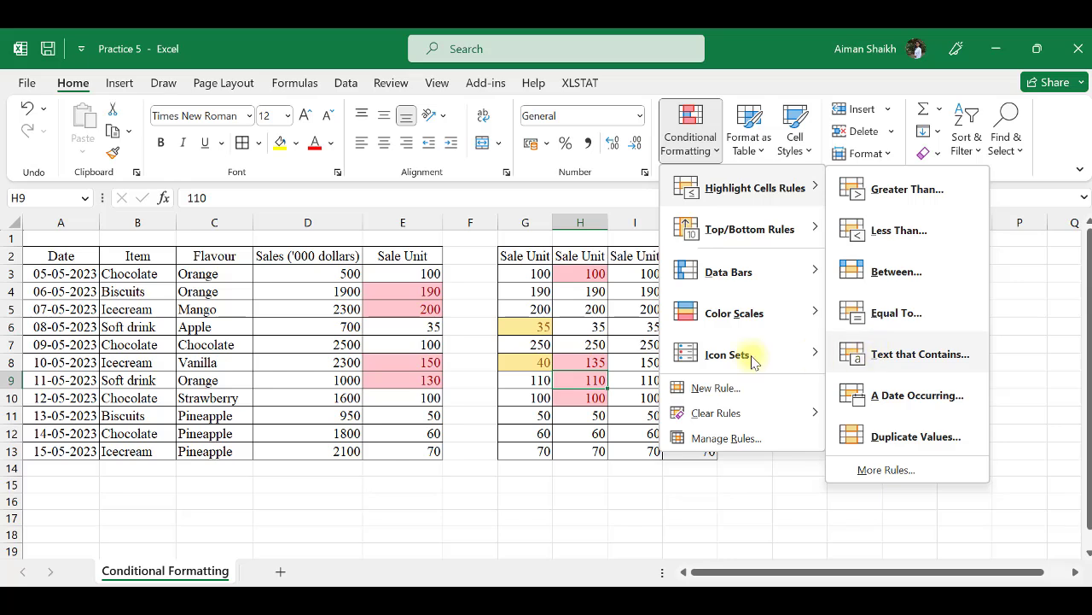
{"action": "left_click", "coordinate": [220, 280]}
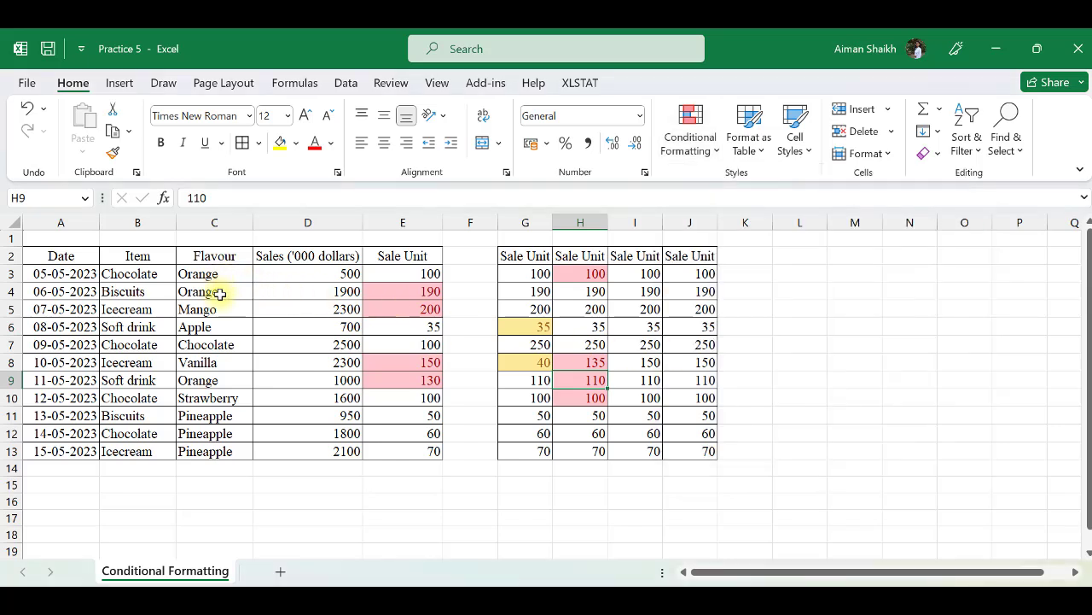
{"action": "left_click_drag", "start_coordinate": [216, 277], "coordinate": [217, 455]}
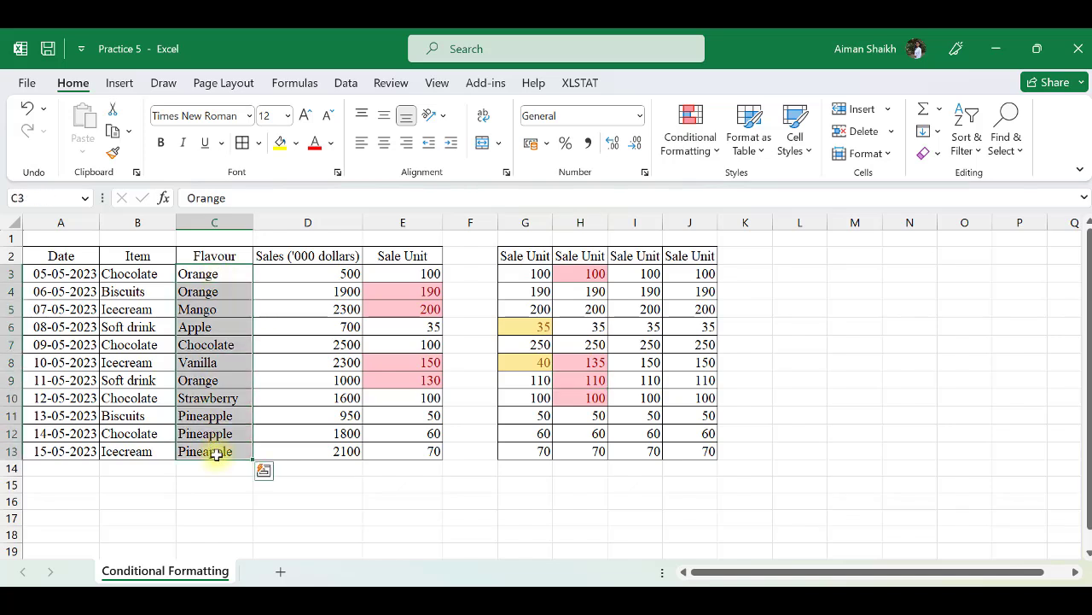
{"action": "left_click", "coordinate": [689, 138]}
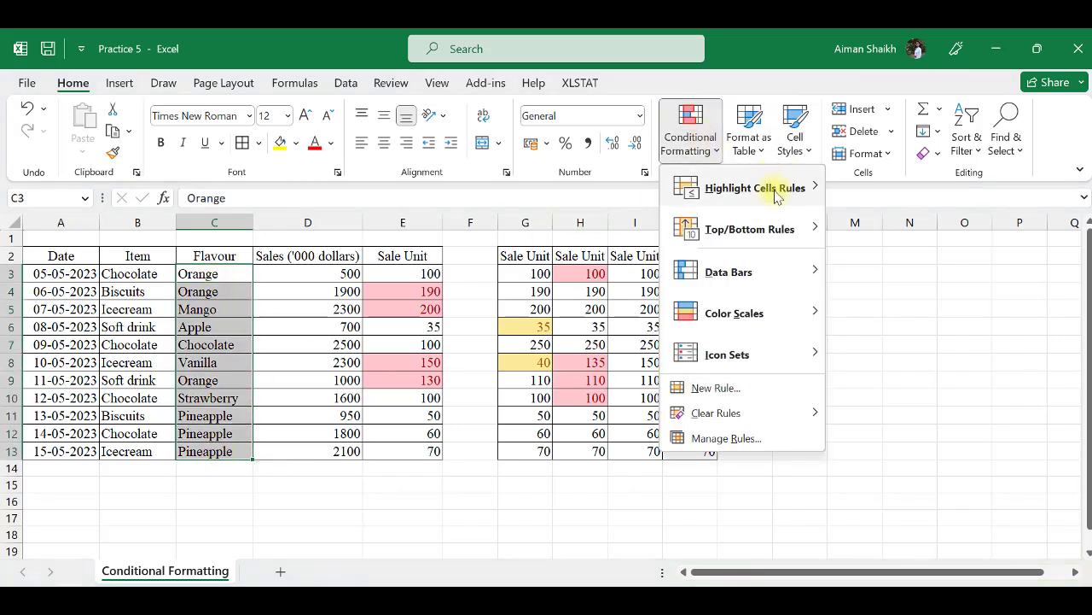
{"action": "mouse_move", "coordinate": [778, 194]}
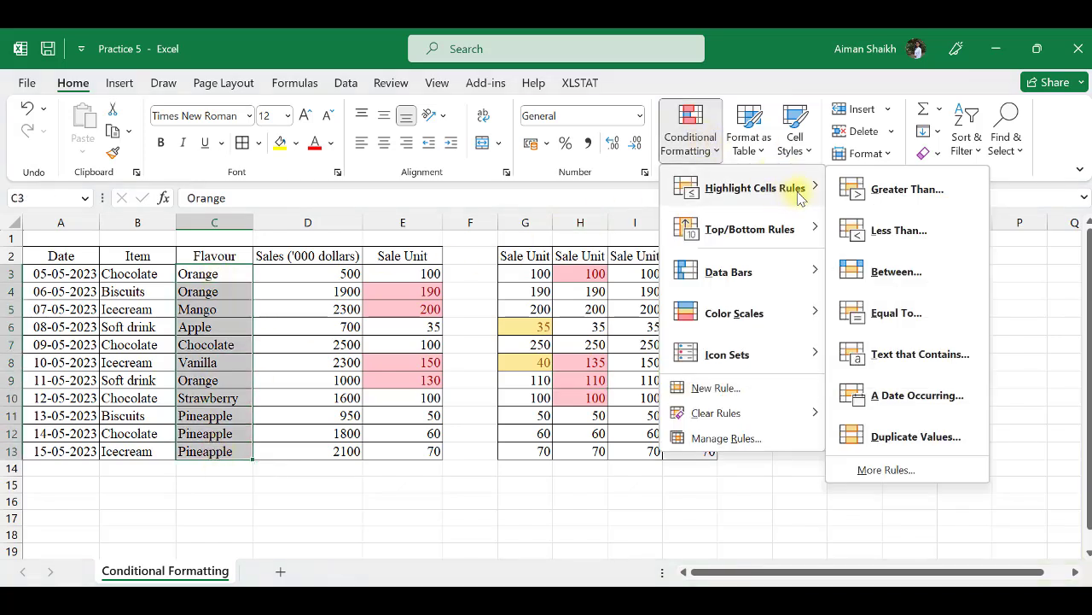
{"action": "left_click", "coordinate": [902, 358]}
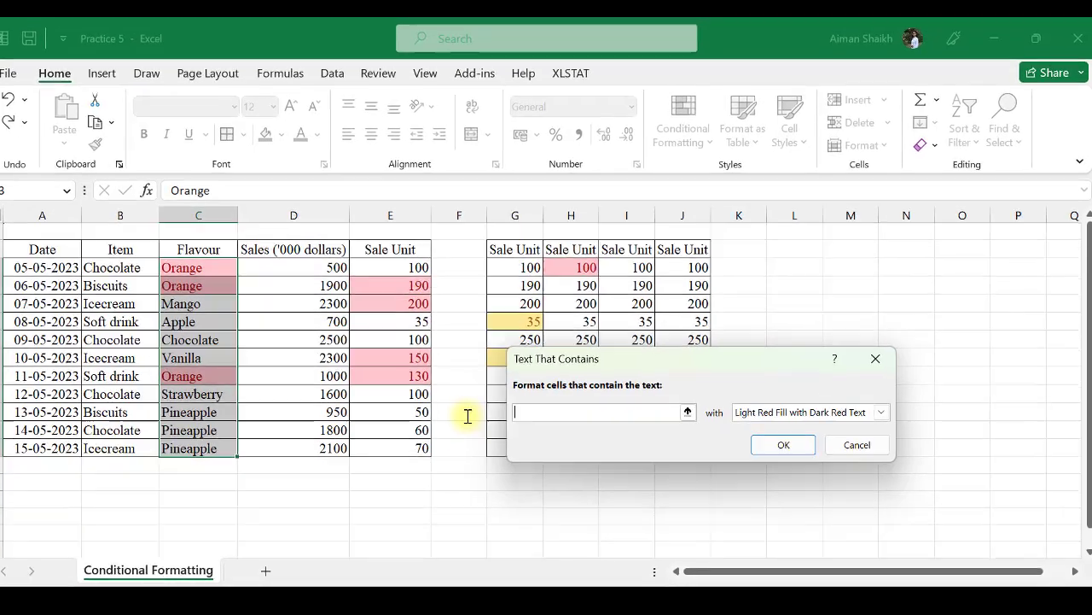
{"action": "type", "text": "Pineapple"}
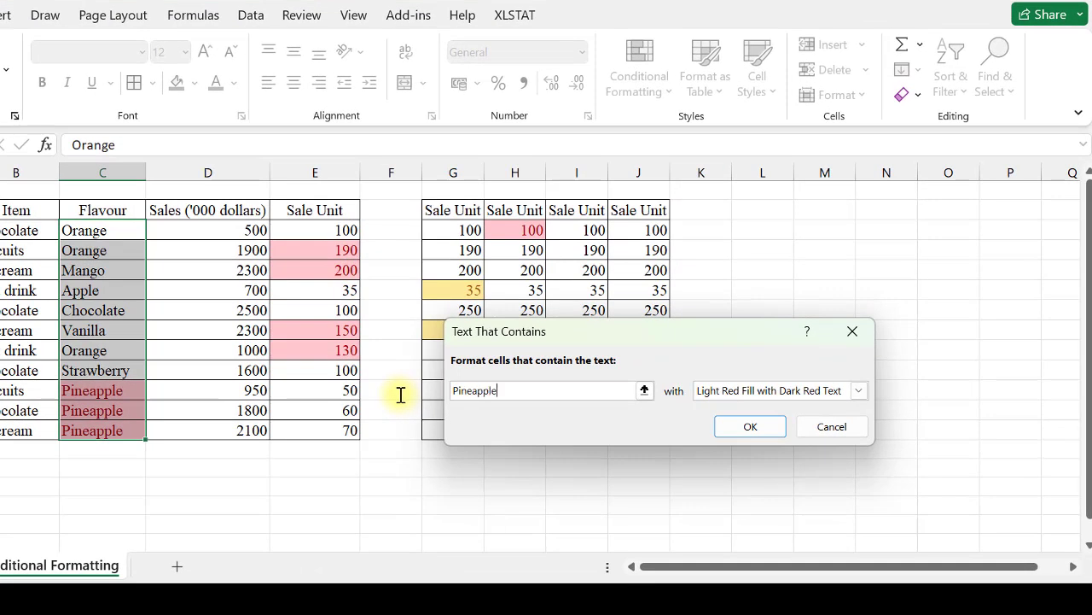
{"action": "left_click", "coordinate": [770, 391]}
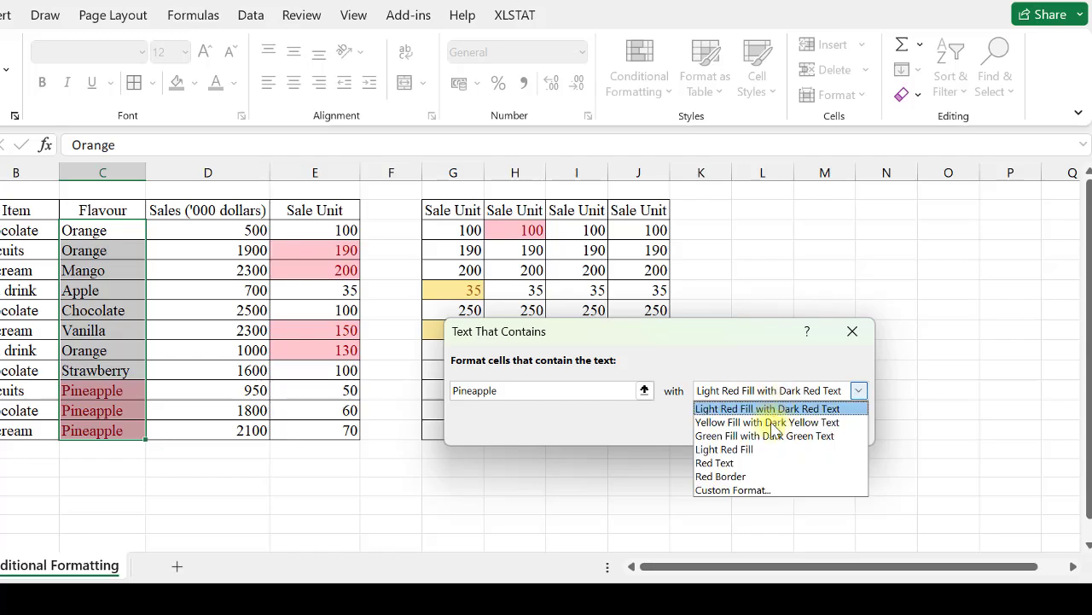
{"action": "left_click", "coordinate": [764, 436]}
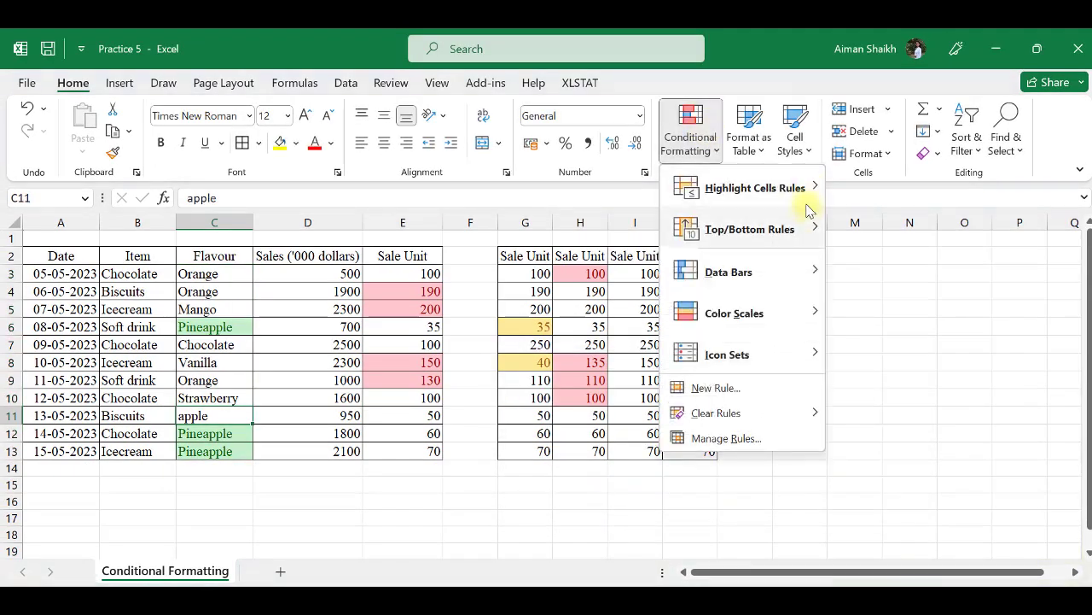
- Highlight dates occurring in the last 7 days in A3:A13 with Light Red Fill
{"action": "mouse_move", "coordinate": [807, 200]}
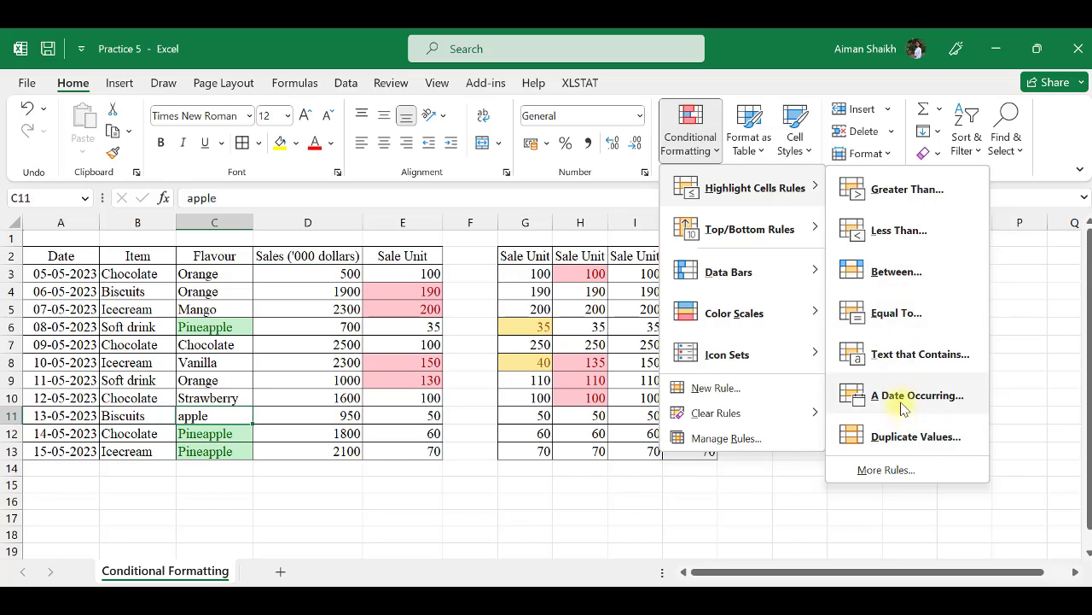
{"action": "left_click", "coordinate": [82, 274]}
{"action": "left_click_drag", "start_coordinate": [71, 273], "coordinate": [67, 444]}
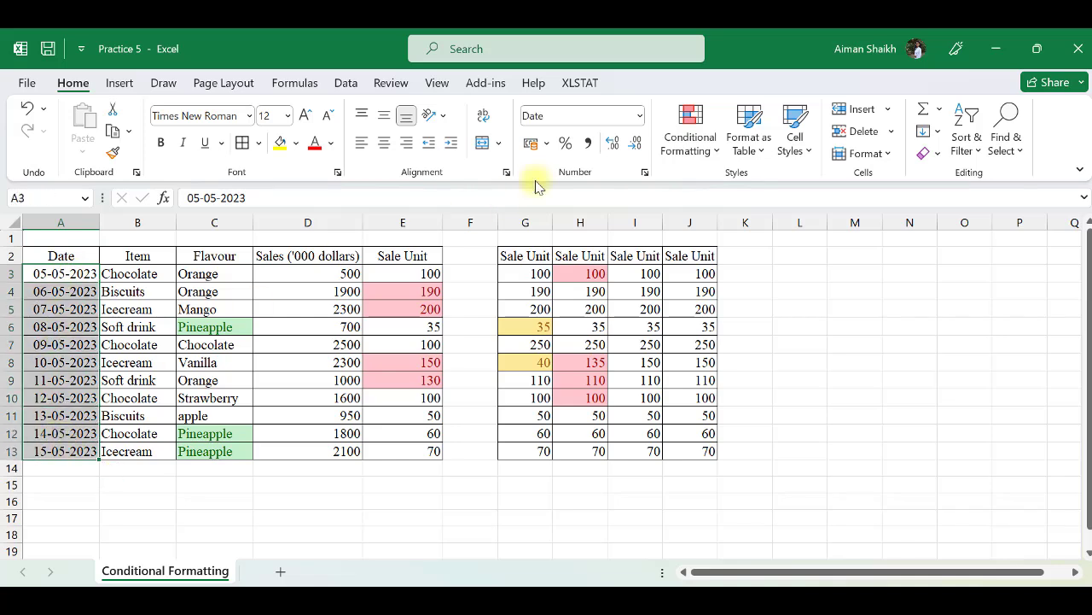
{"action": "left_click", "coordinate": [689, 128]}
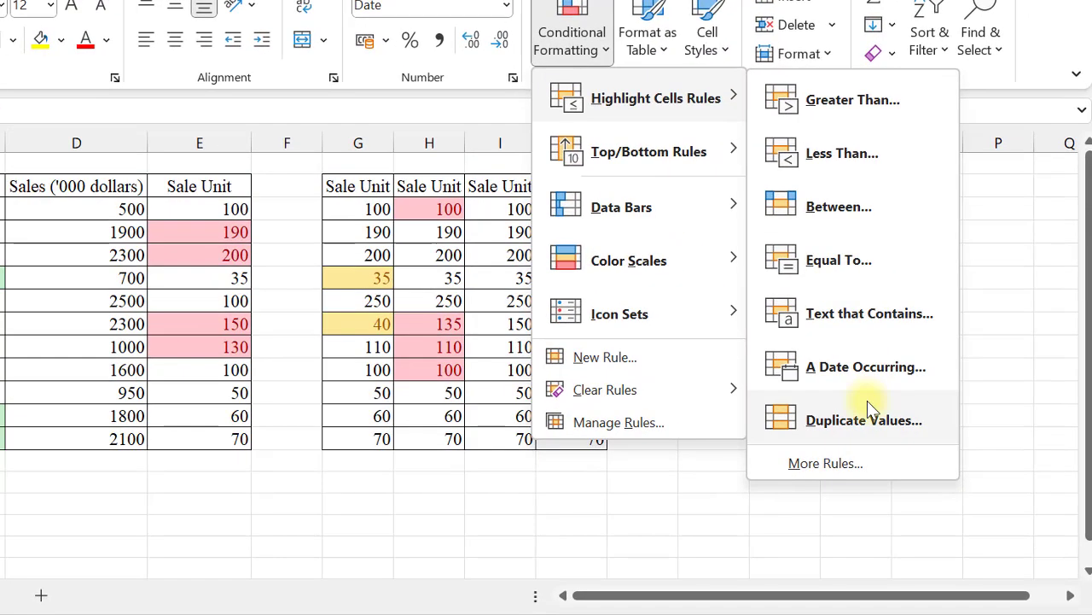
{"action": "left_click", "coordinate": [877, 372]}
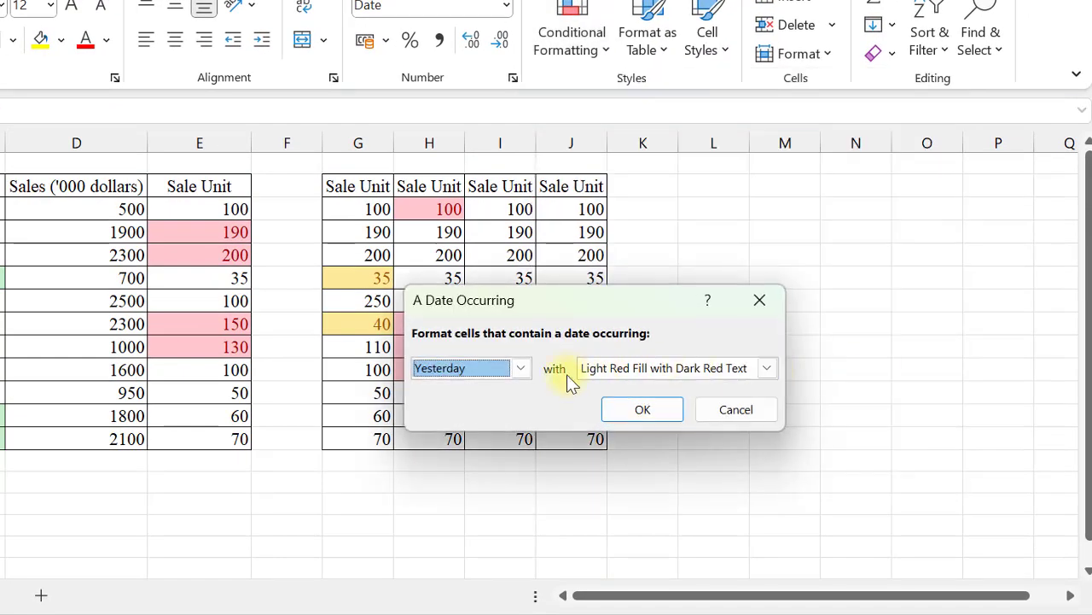
{"action": "left_click", "coordinate": [526, 372]}
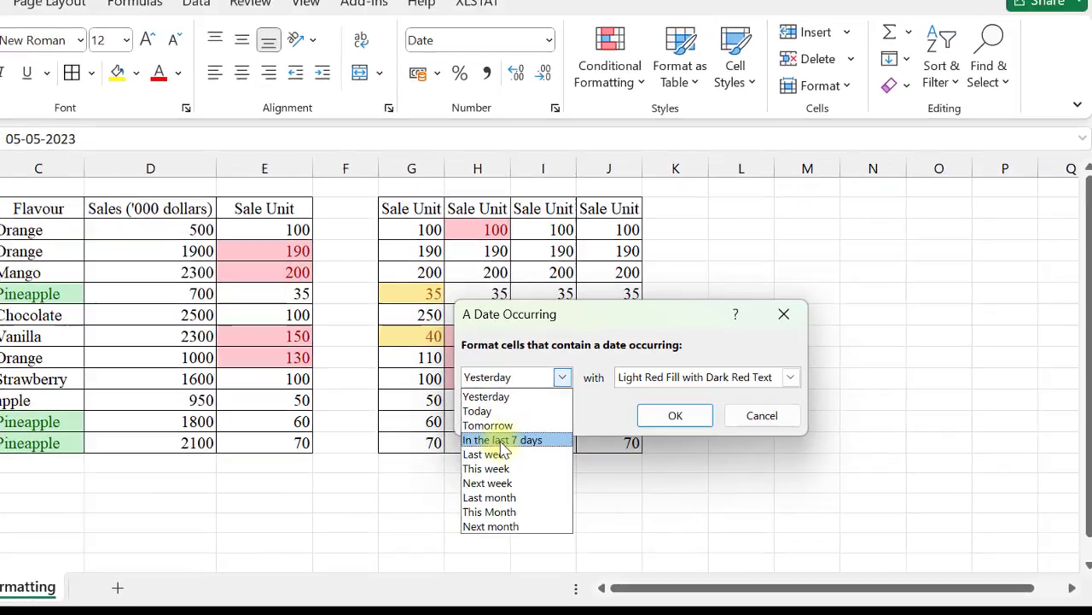
{"action": "left_click", "coordinate": [453, 437]}
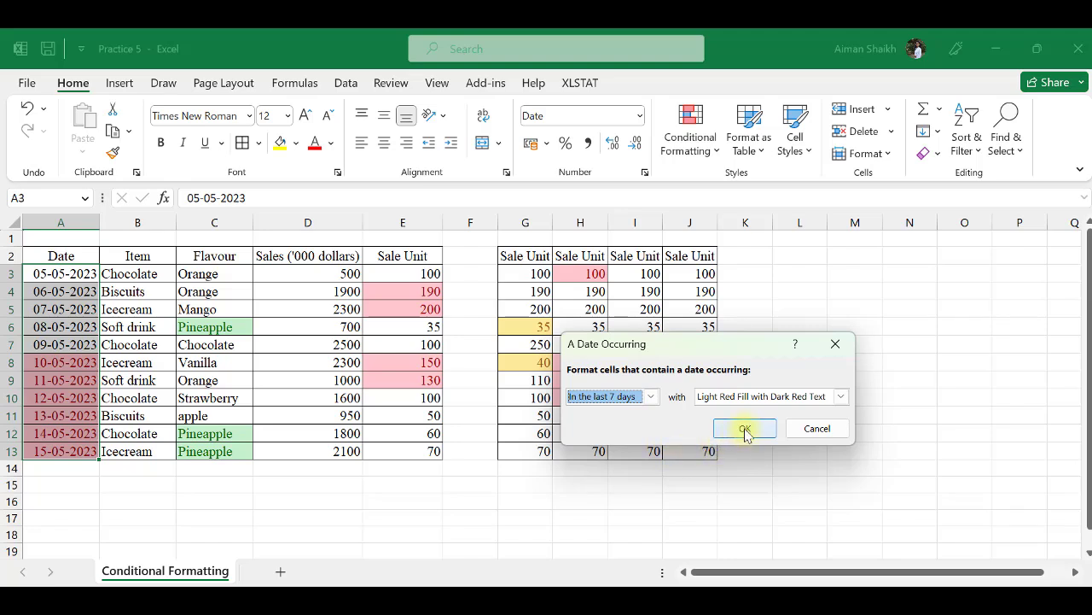
{"action": "left_click", "coordinate": [839, 397]}
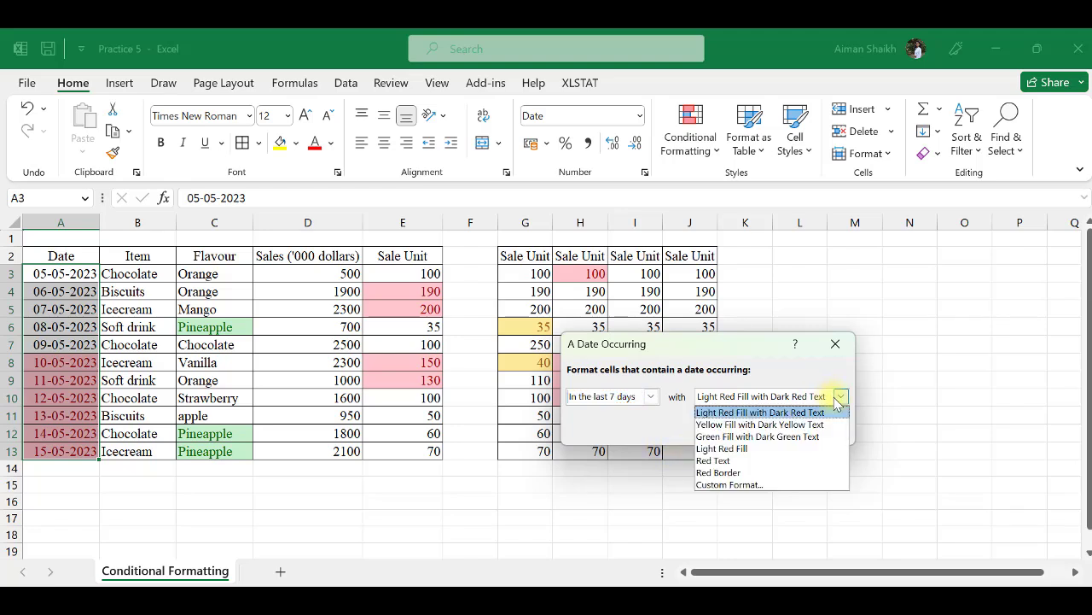
{"action": "left_click", "coordinate": [712, 449]}
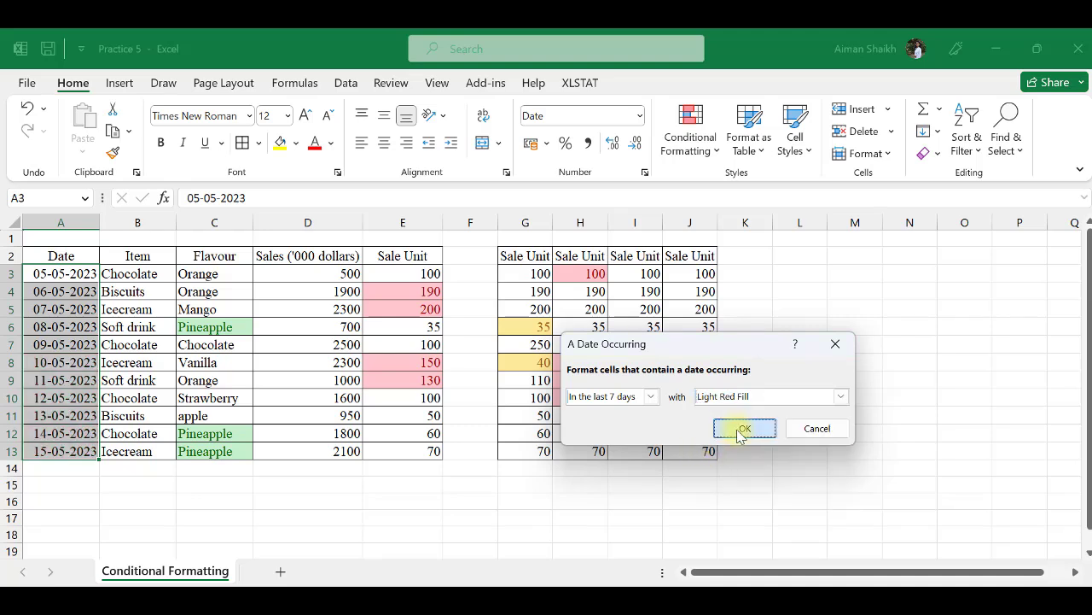
{"action": "left_click", "coordinate": [743, 428]}
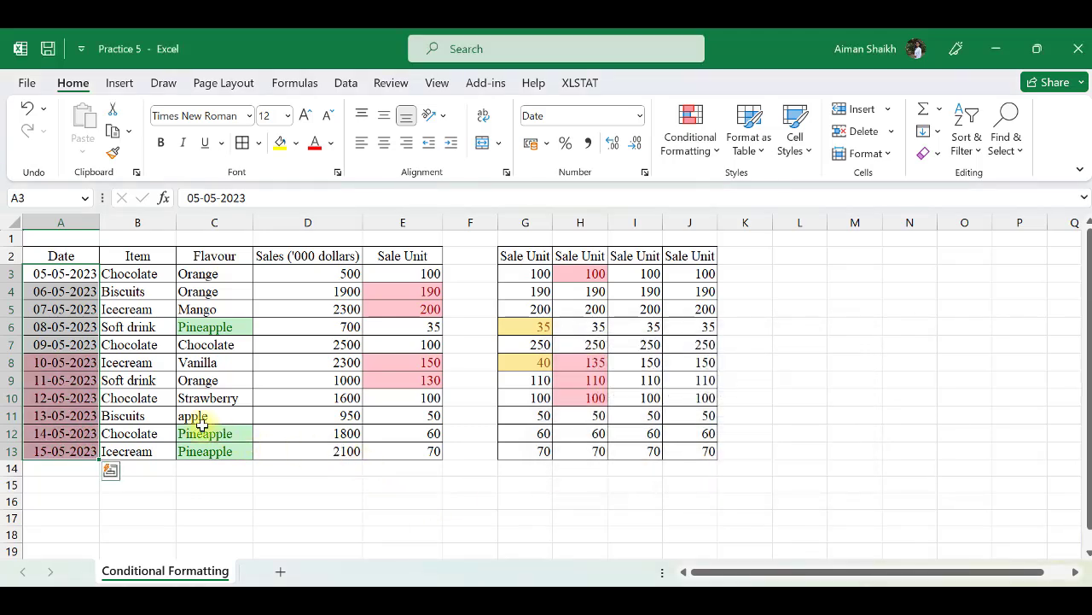
- Change the date in cell A6 to 10-05-2023 to test the date rule
{"action": "left_click_drag", "start_coordinate": [77, 372], "coordinate": [55, 452]}
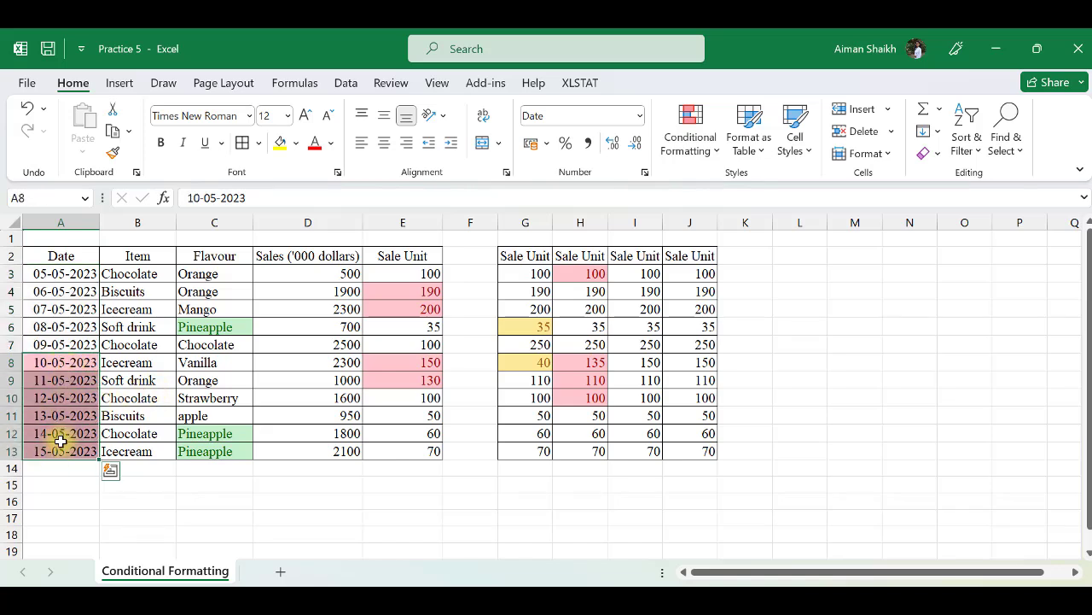
{"action": "left_click", "coordinate": [52, 328]}
- Highlight duplicate values in the Item range B3:B13 with Light Red Fill
{"action": "left_click", "coordinate": [703, 146]}
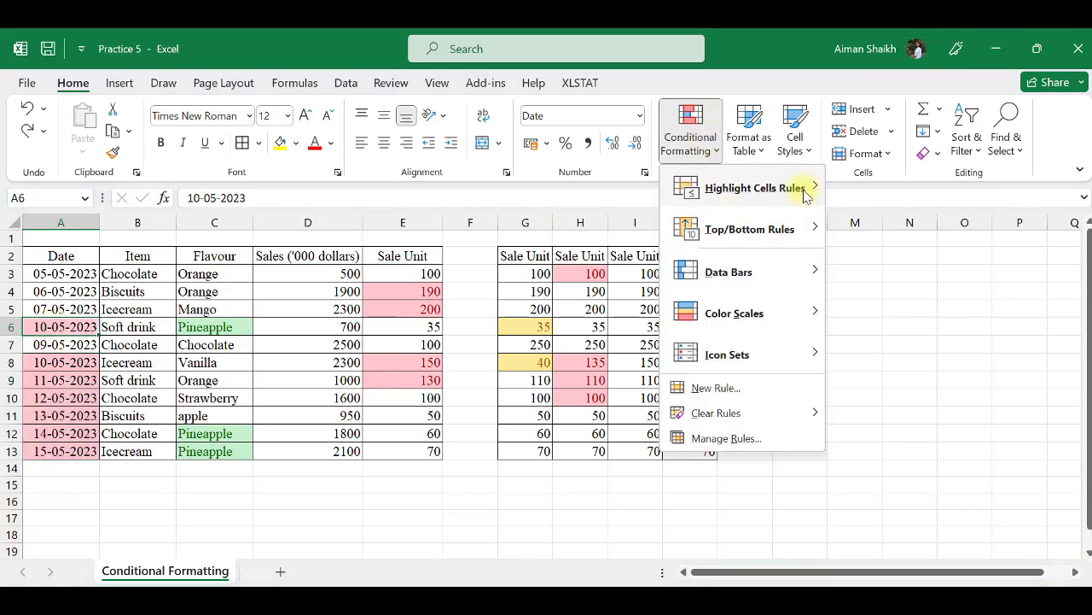
{"action": "mouse_move", "coordinate": [806, 196]}
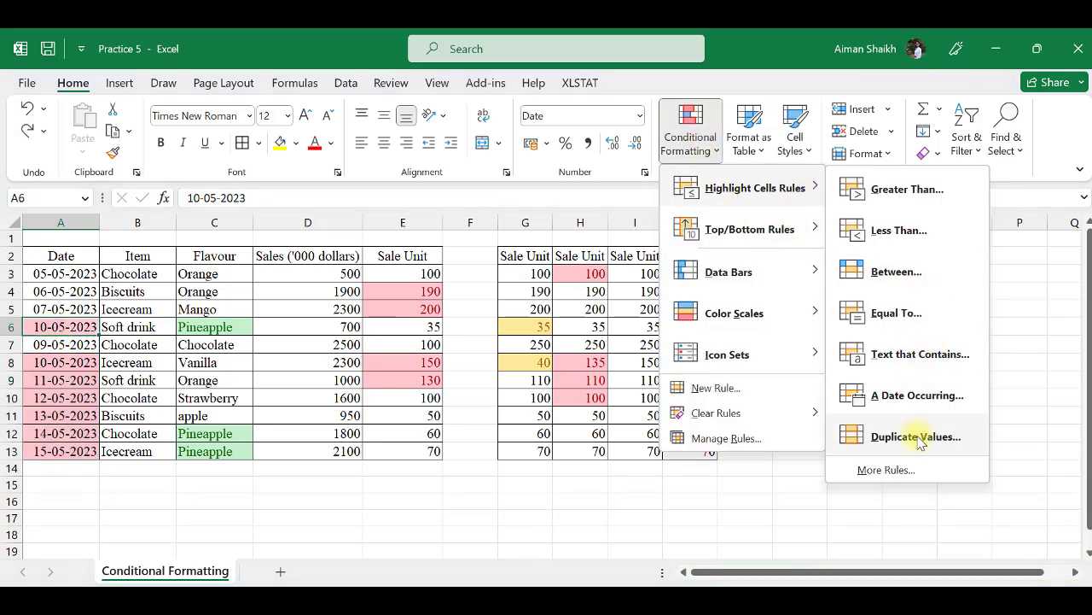
{"action": "left_click", "coordinate": [201, 278]}
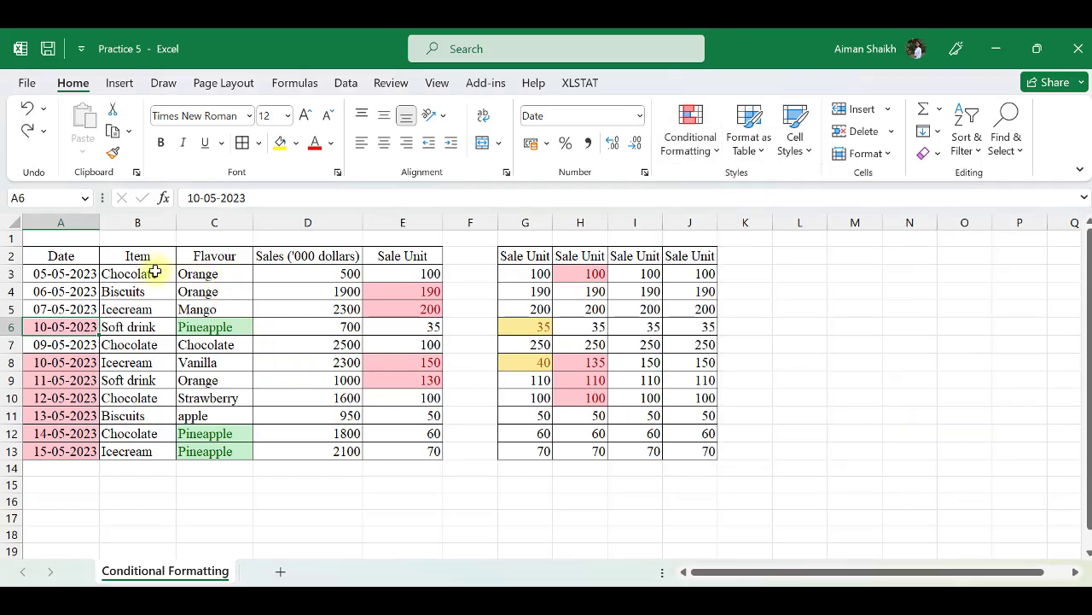
{"action": "left_click_drag", "start_coordinate": [151, 272], "coordinate": [146, 450]}
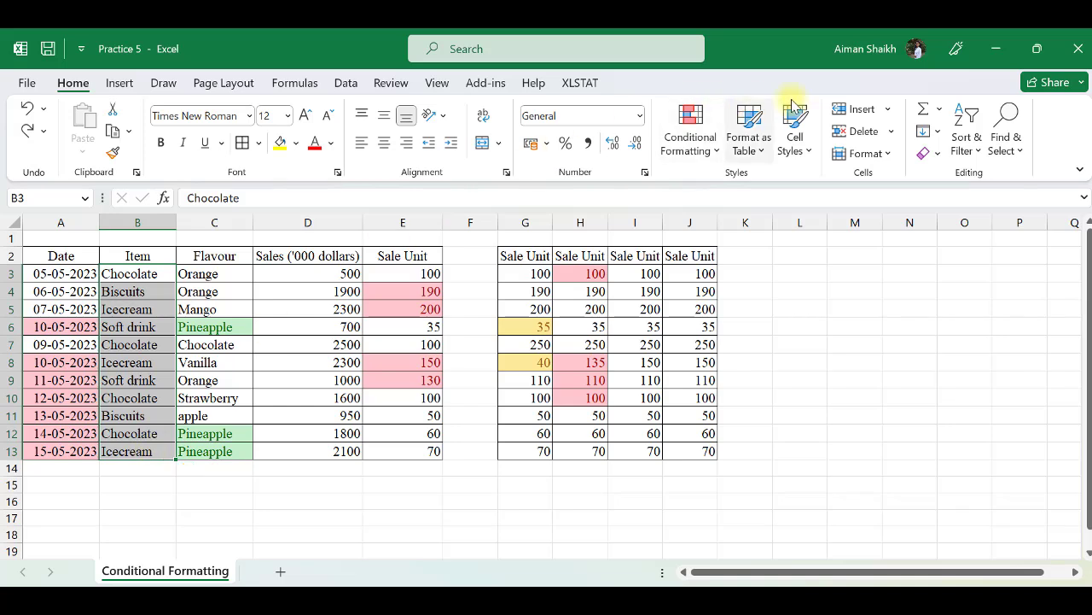
{"action": "left_click", "coordinate": [703, 147]}
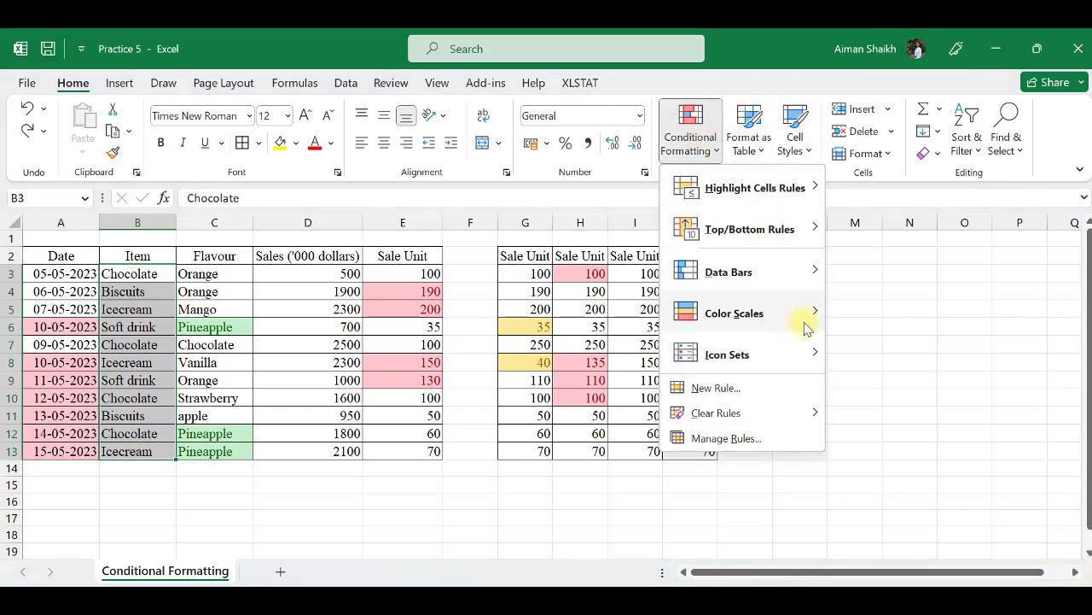
{"action": "mouse_move", "coordinate": [800, 191]}
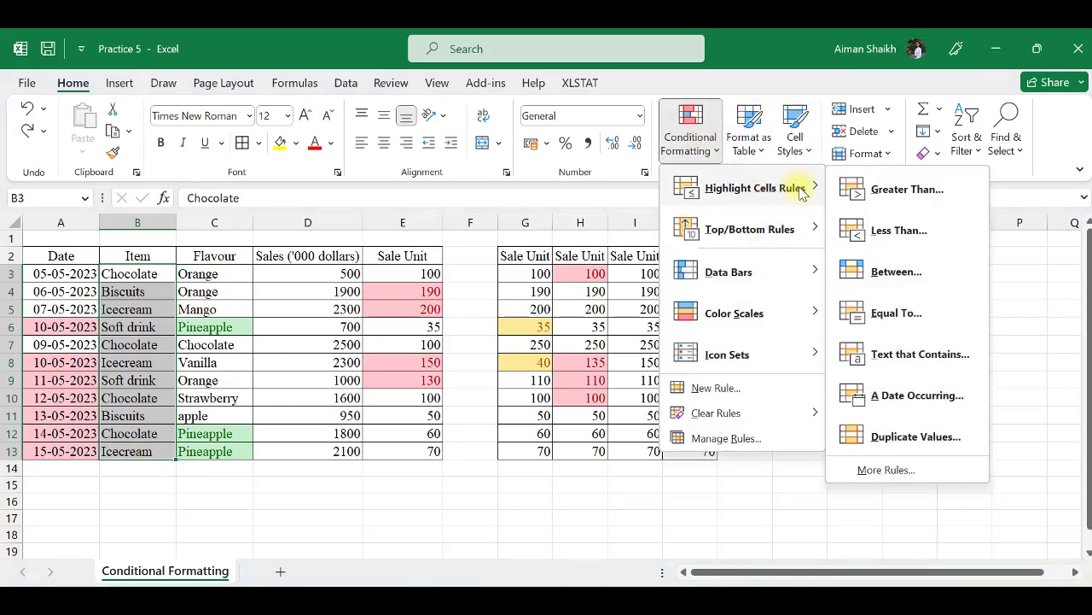
{"action": "left_click", "coordinate": [919, 435]}
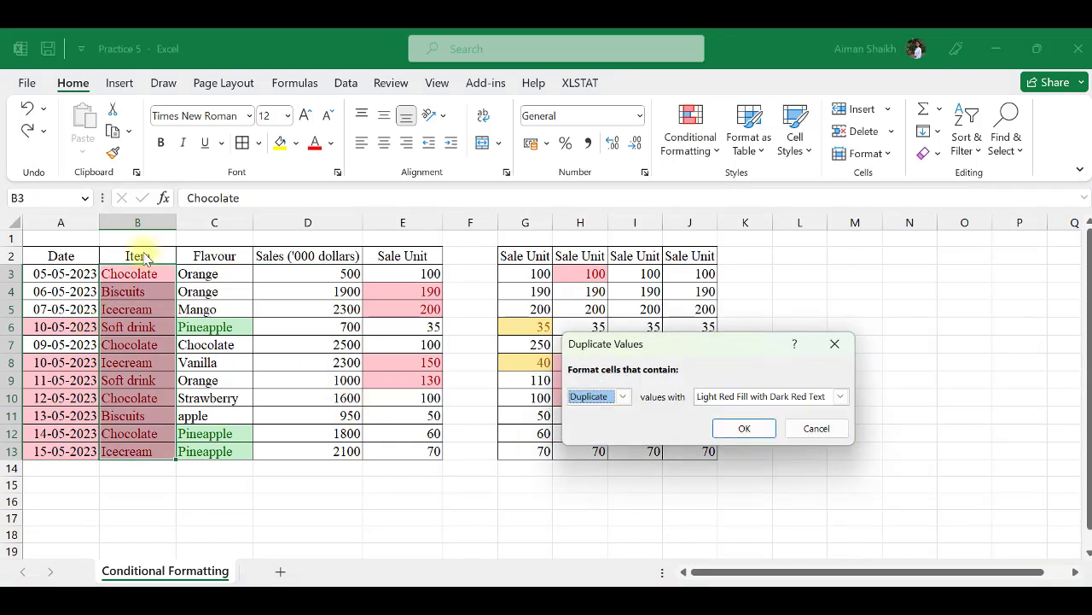
{"action": "left_click", "coordinate": [839, 396]}
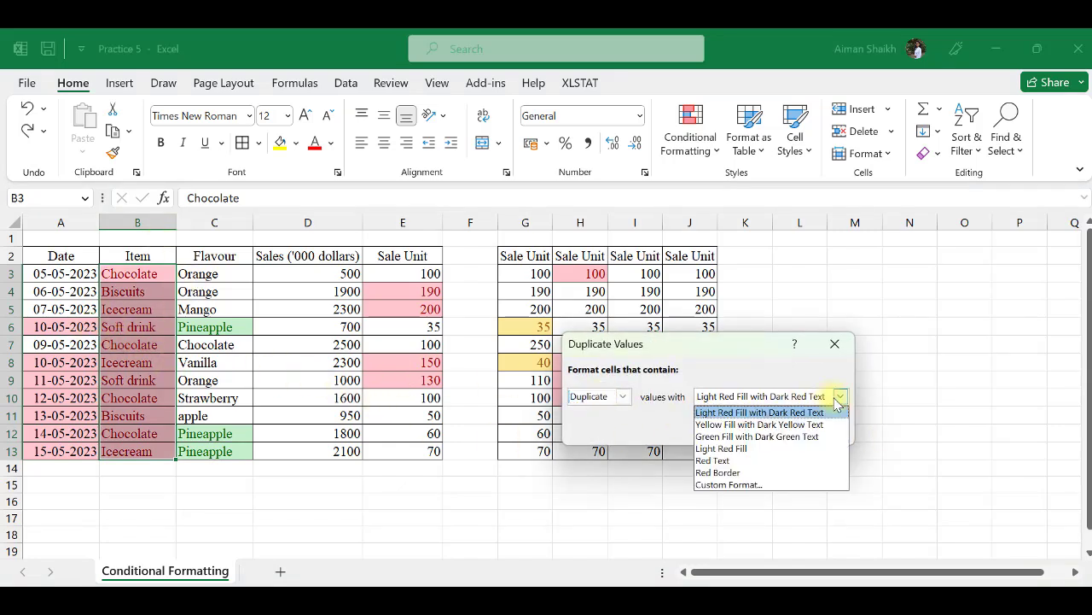
{"action": "left_click", "coordinate": [732, 449]}
{"action": "left_click", "coordinate": [736, 430]}
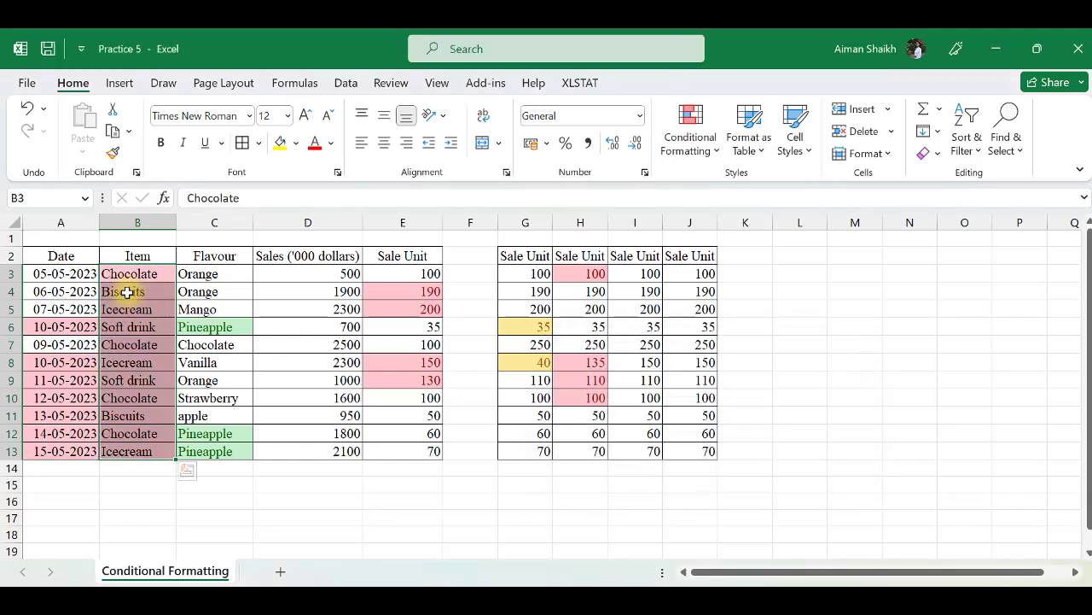
- Change cell B4 to Pen to test the duplicate values rule
{"action": "left_click", "coordinate": [126, 293]}
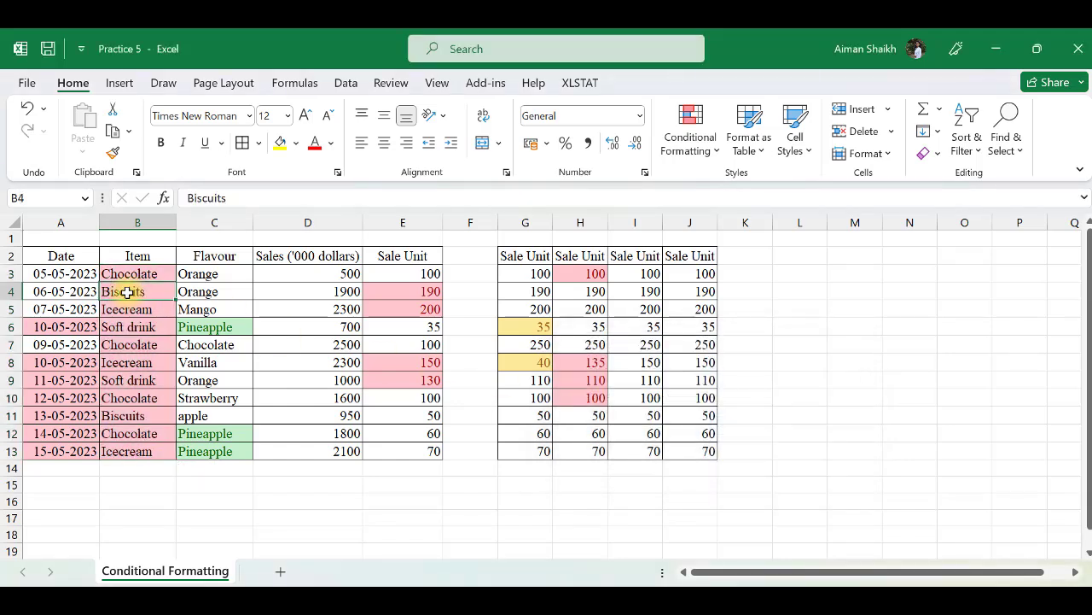
{"action": "type", "text": "Pen"}
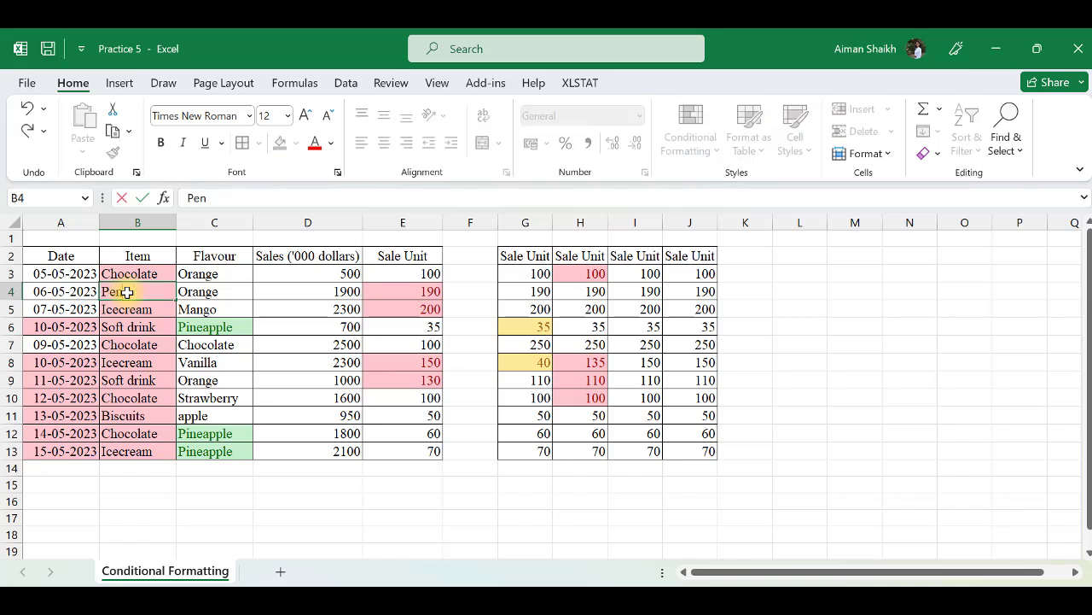
{"action": "key", "text": "Return"}
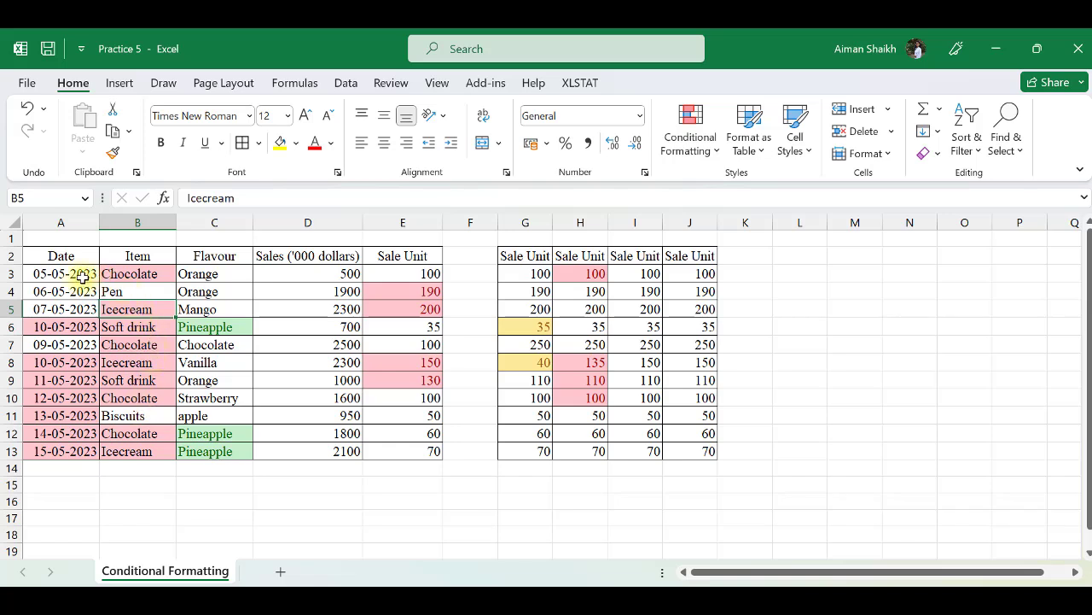
- Clear all conditional formatting rules from the entire sheet and deselect the data range
{"action": "mouse_move", "coordinate": [68, 274]}
{"action": "left_mouse_down"}
{"action": "mouse_move", "coordinate": [488, 349]}
{"action": "mouse_move", "coordinate": [661, 404]}
{"action": "mouse_move", "coordinate": [602, 444]}
{"action": "left_mouse_up"}
{"action": "left_click_drag", "start_coordinate": [605, 446], "coordinate": [679, 449]}
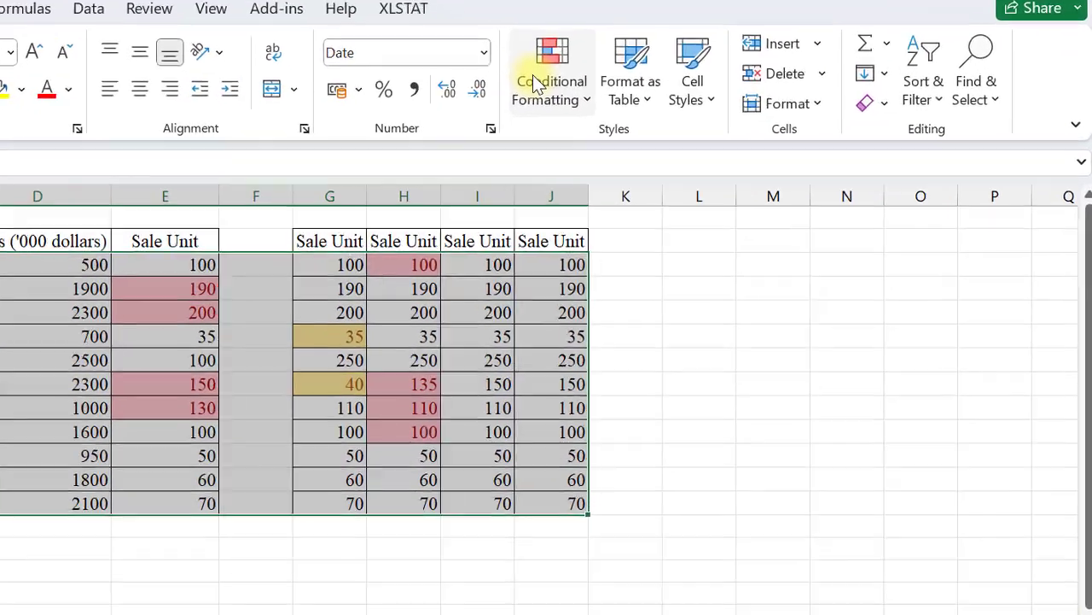
{"action": "left_click", "coordinate": [691, 129]}
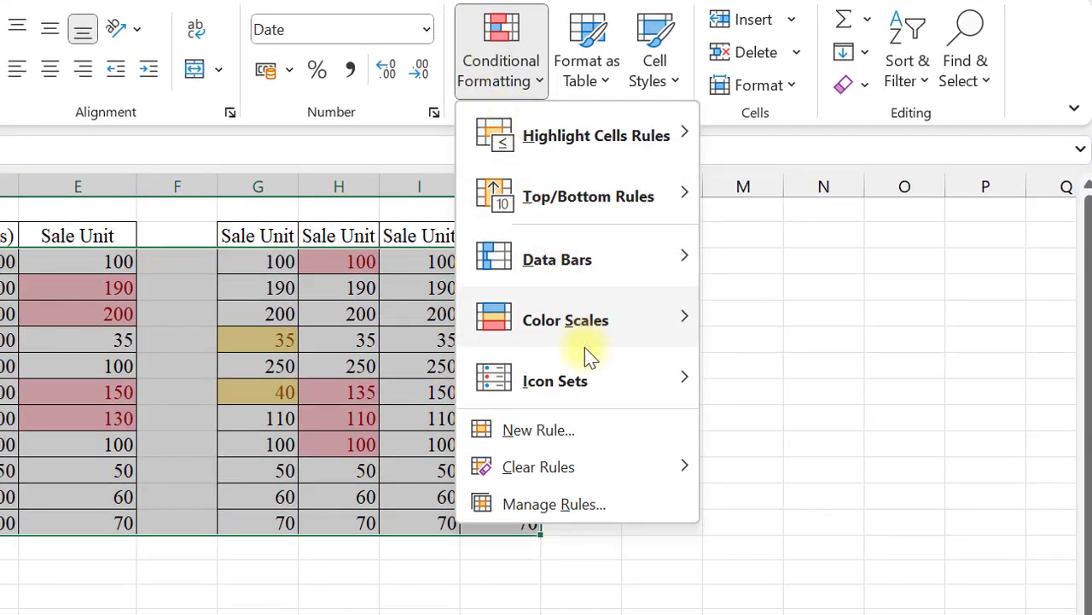
{"action": "mouse_move", "coordinate": [620, 467]}
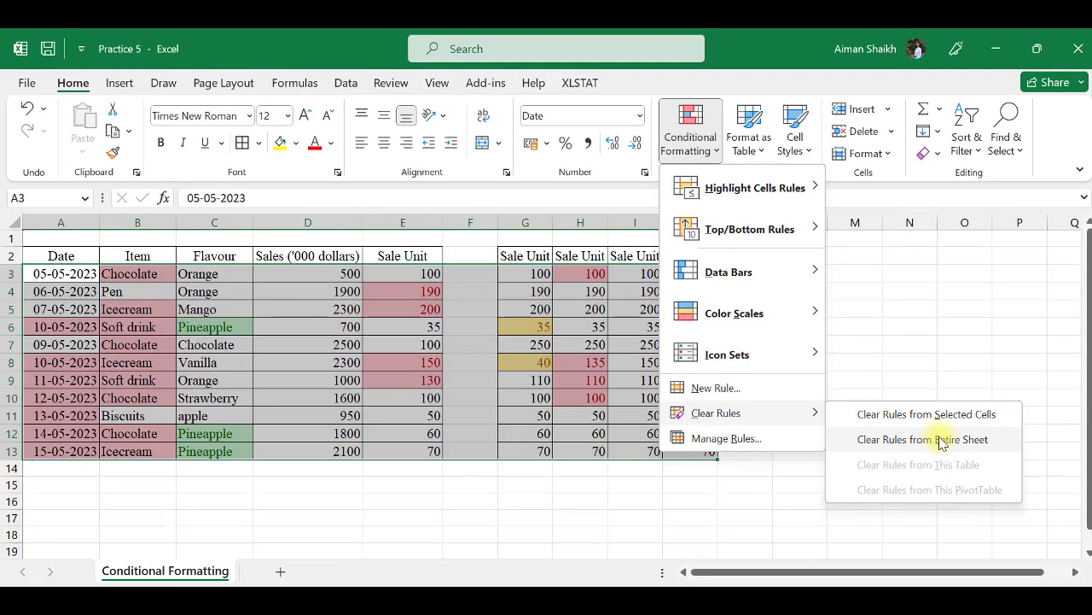
{"action": "left_click", "coordinate": [943, 440]}
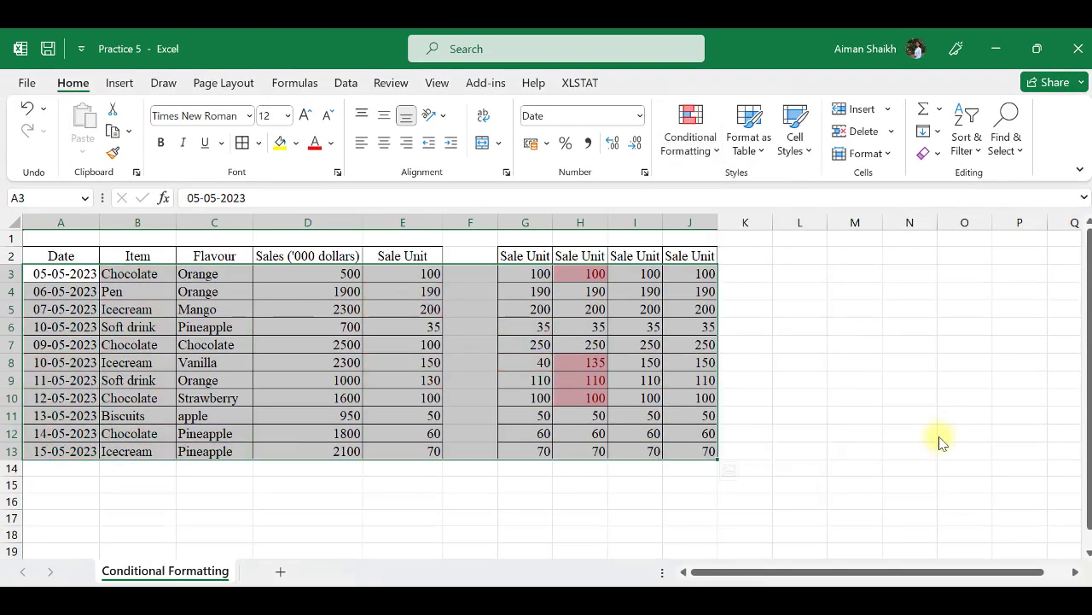
{"action": "left_click", "coordinate": [802, 328]}
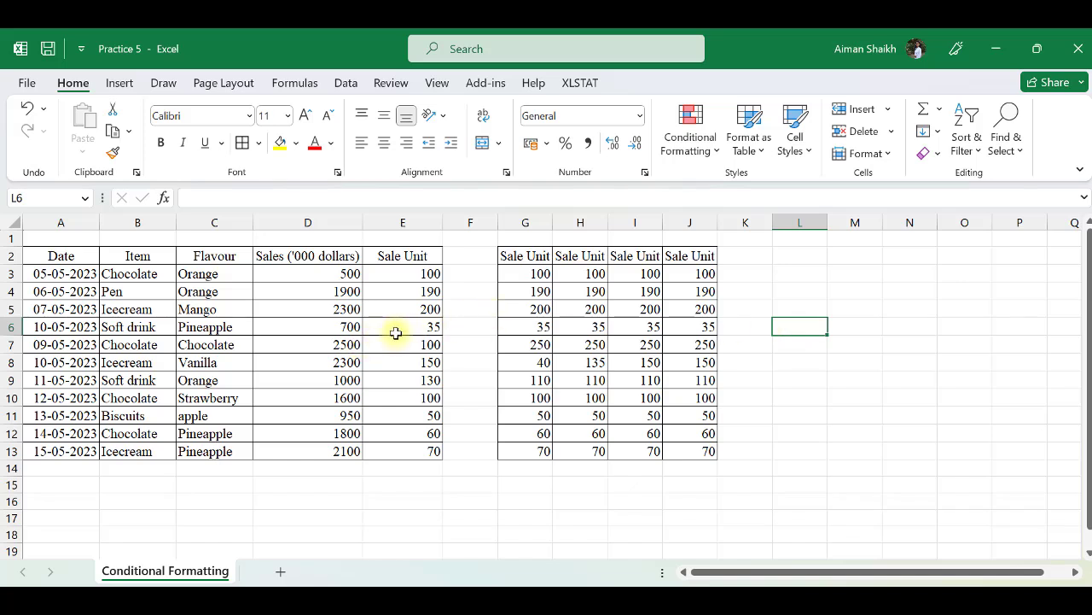
{"action": "left_click", "coordinate": [691, 151]}
{"action": "mouse_move", "coordinate": [727, 192]}
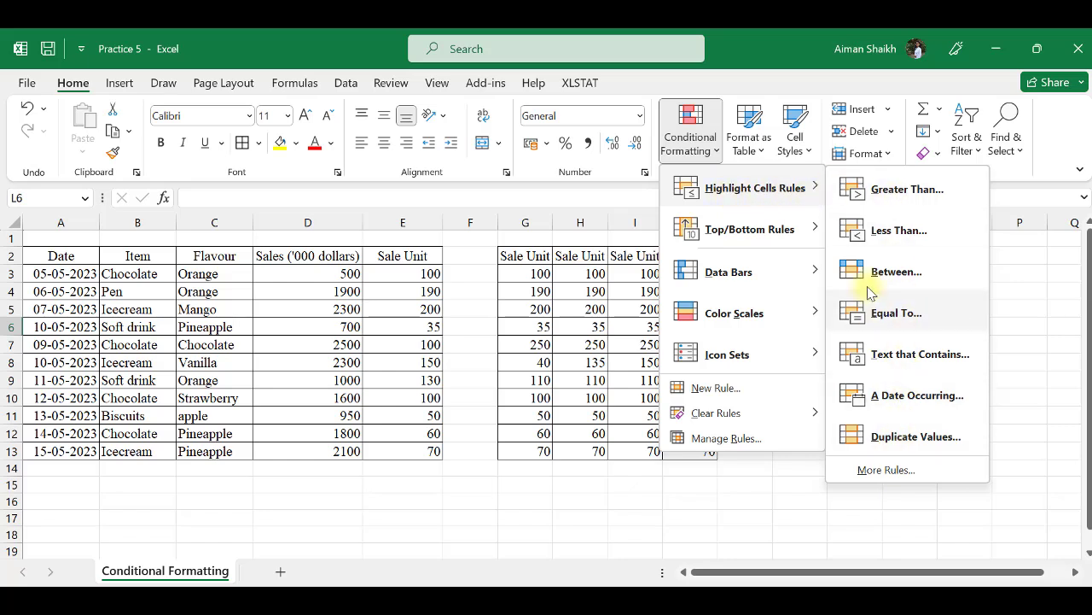
{"action": "mouse_move", "coordinate": [726, 236]}
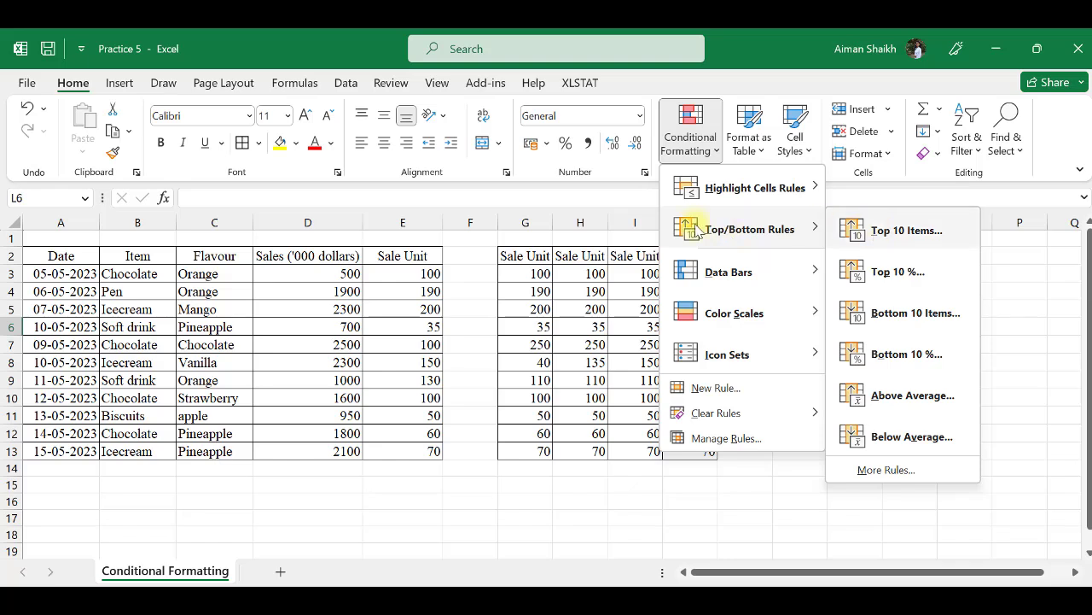
- Highlight the top 3 items in the Sale Unit range E3:E13 with Light Red Fill with Dark Red Text
{"action": "left_click", "coordinate": [391, 269]}
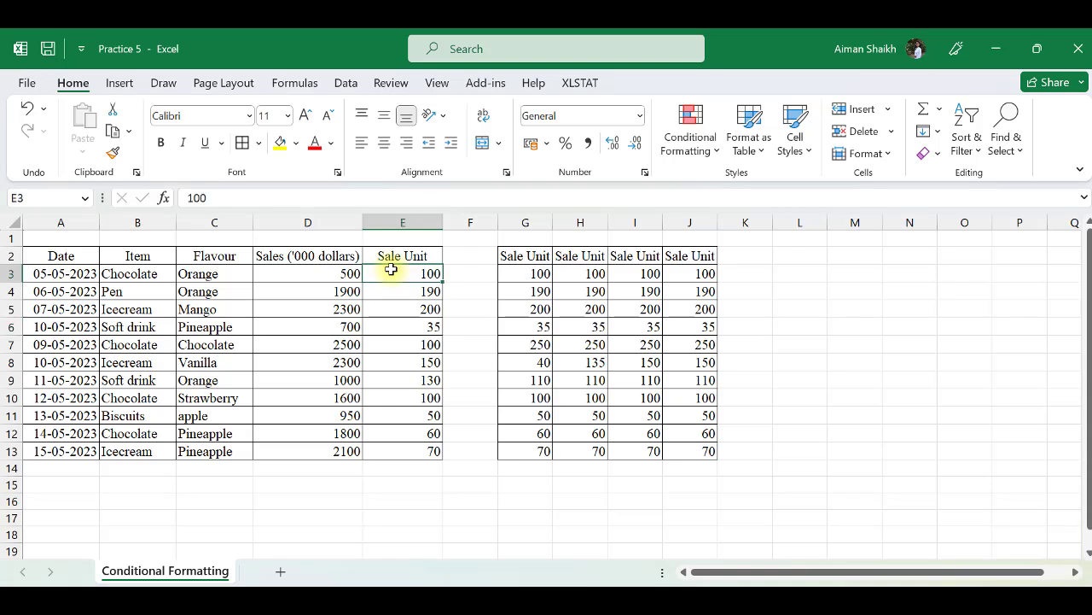
{"action": "left_click_drag", "start_coordinate": [391, 270], "coordinate": [390, 446]}
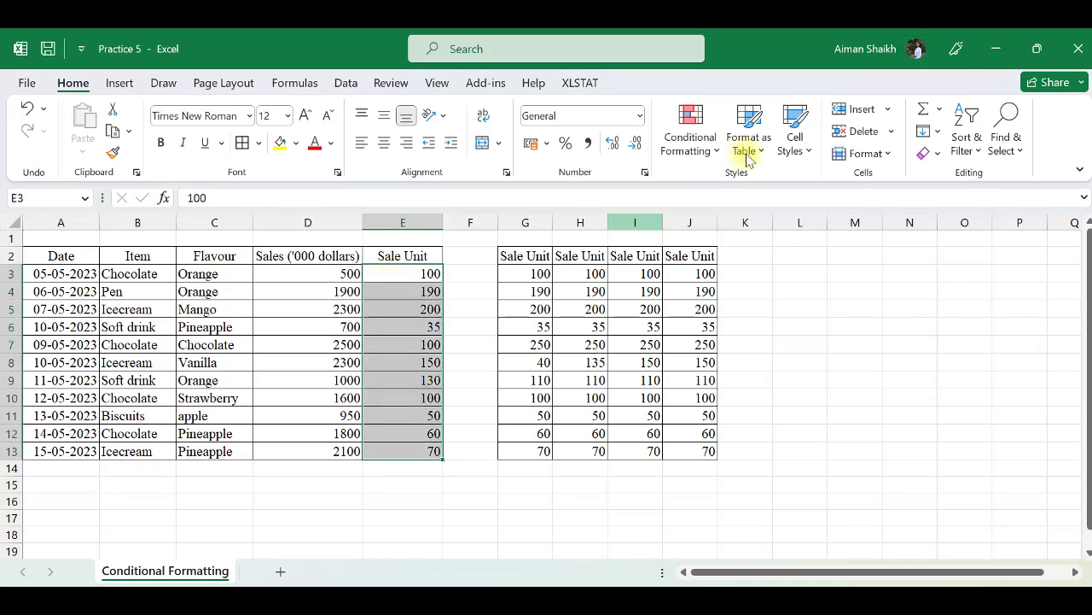
{"action": "left_click", "coordinate": [697, 146]}
{"action": "mouse_move", "coordinate": [768, 228]}
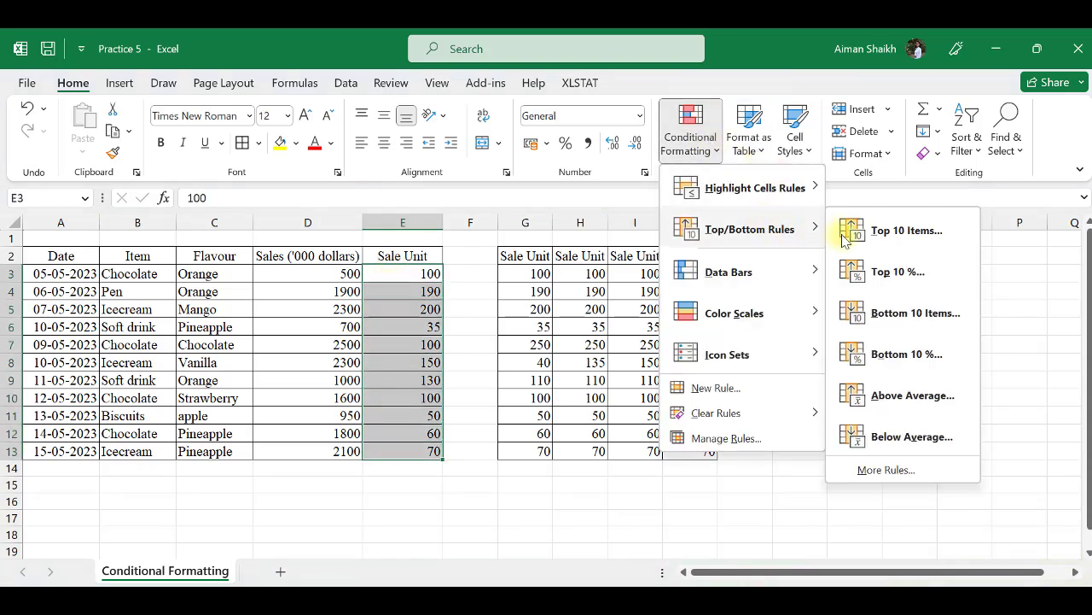
{"action": "left_click", "coordinate": [901, 232]}
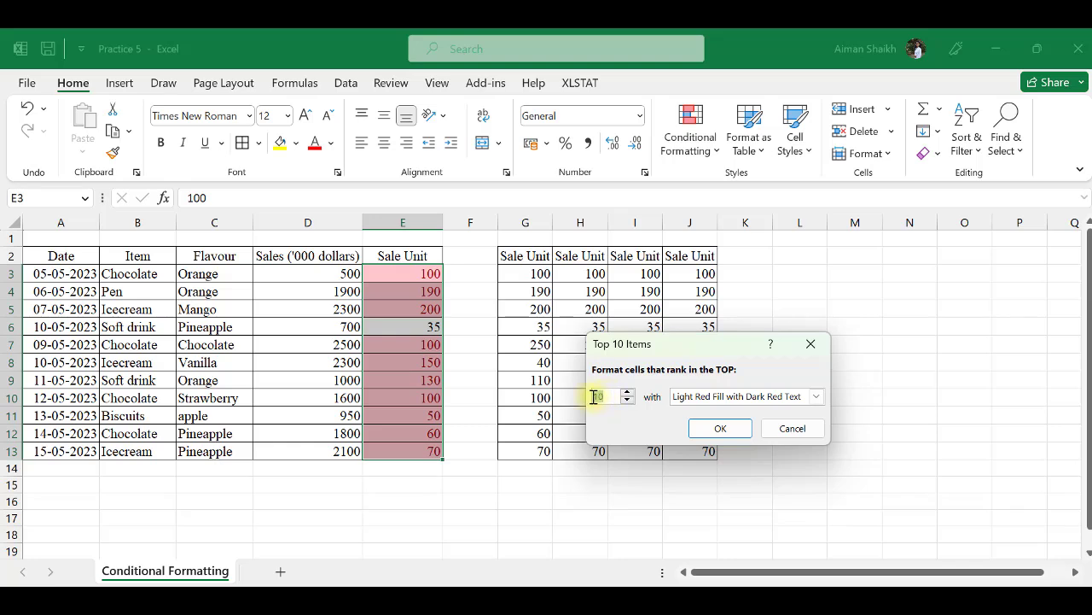
{"action": "type", "text": "3"}
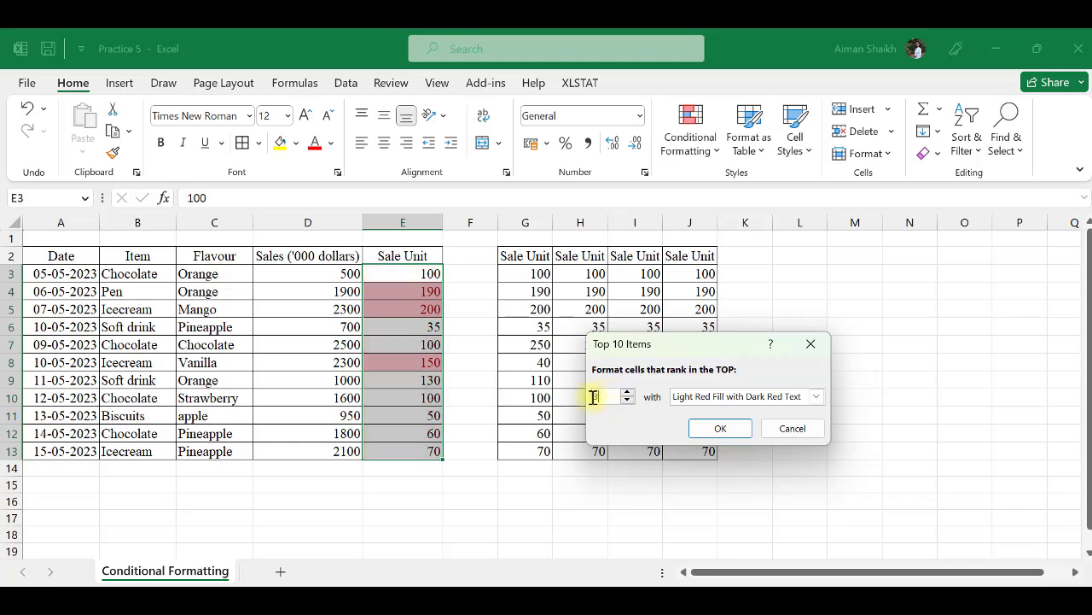
{"action": "left_click", "coordinate": [731, 431]}
- Highlight the bottom 3 items in the Sale Unit range G3:G13 with Yellow Fill with Dark Yellow Text
{"action": "left_click_drag", "start_coordinate": [525, 273], "coordinate": [533, 451]}
{"action": "left_click", "coordinate": [691, 130]}
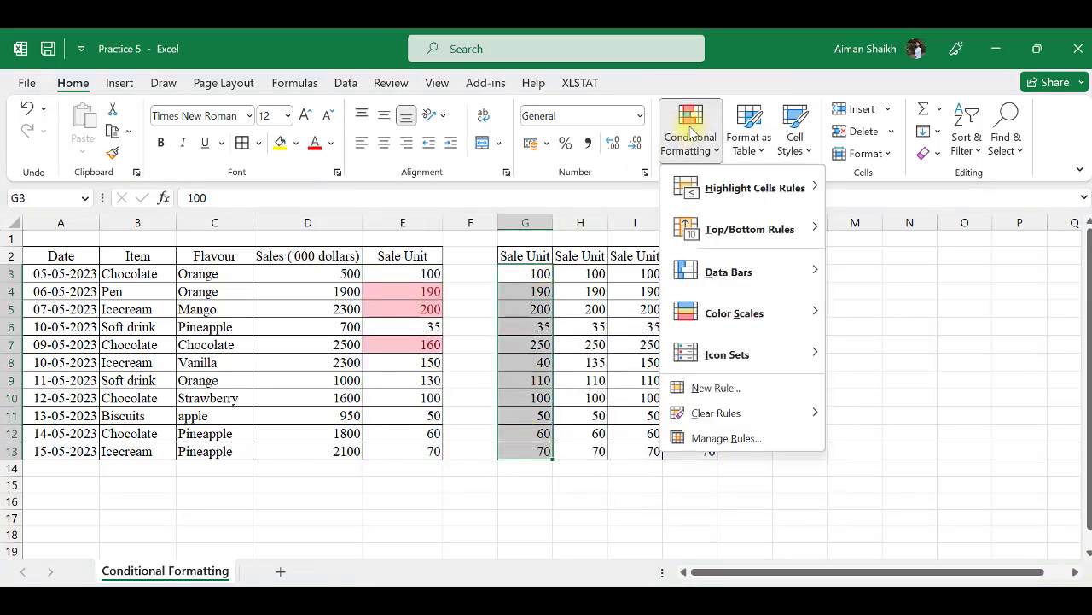
{"action": "mouse_move", "coordinate": [805, 218]}
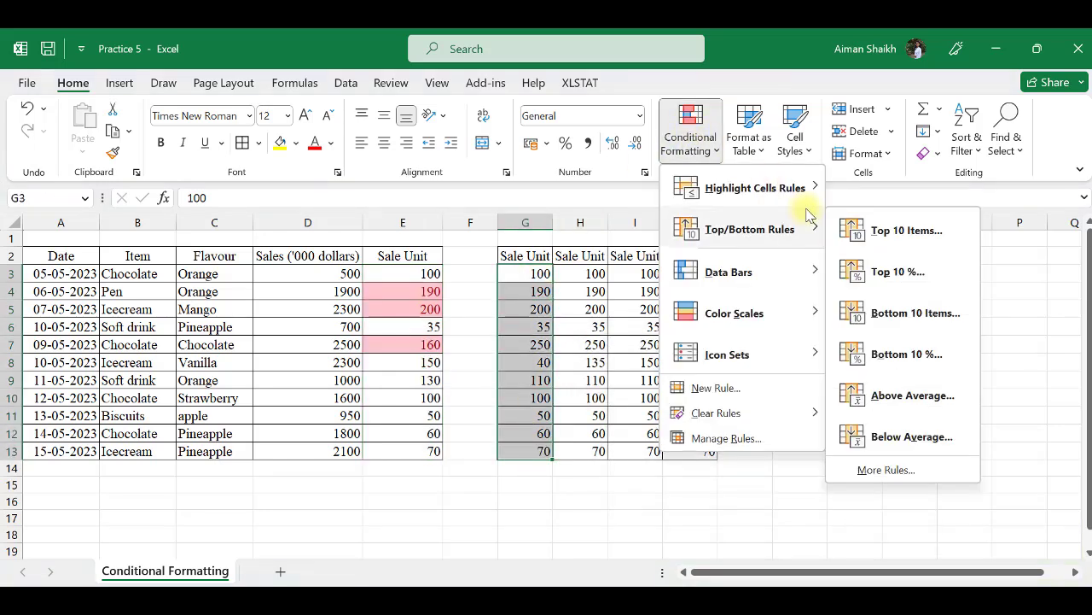
{"action": "left_click", "coordinate": [915, 314]}
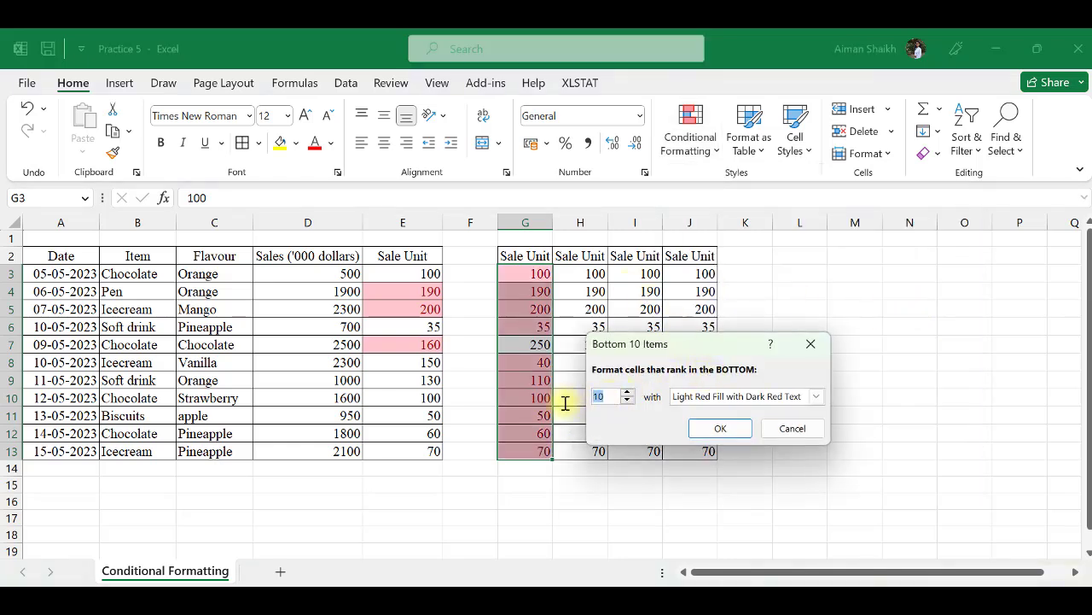
{"action": "type", "text": "3"}
{"action": "left_click", "coordinate": [678, 397]}
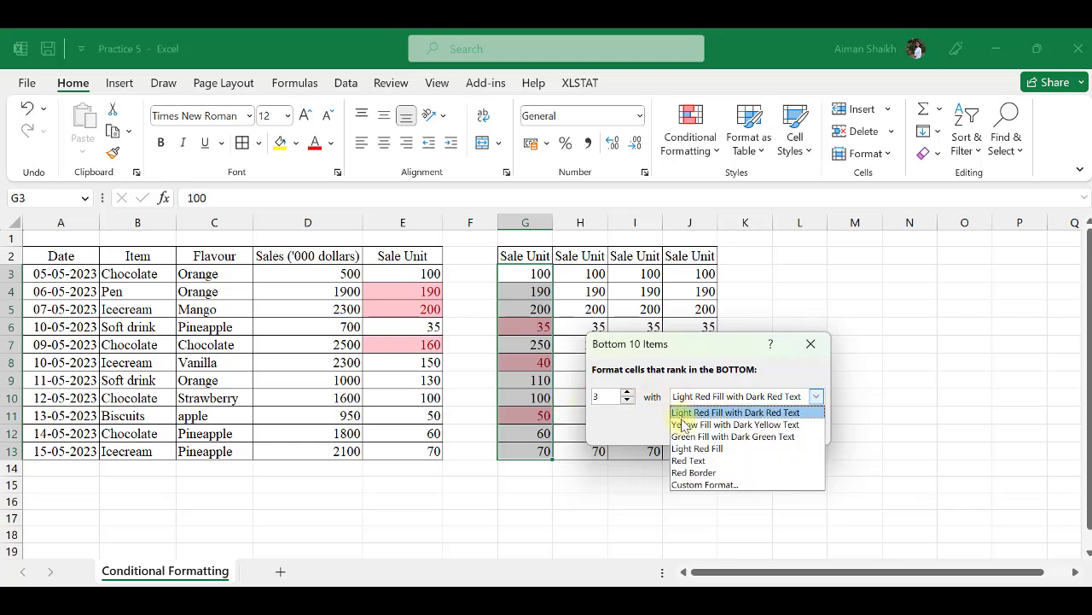
{"action": "left_click", "coordinate": [687, 425]}
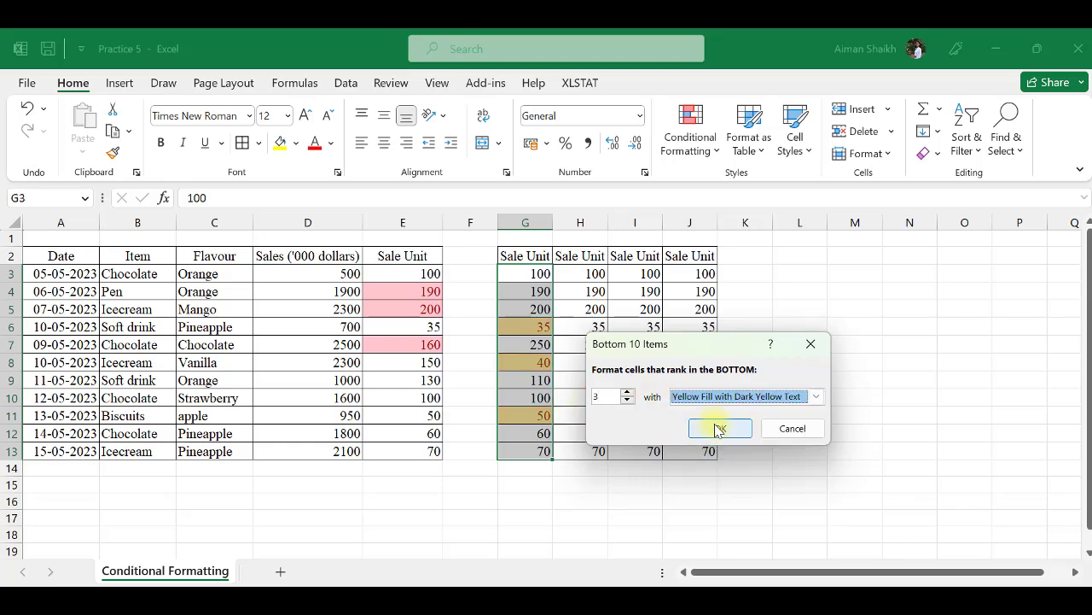
{"action": "left_click", "coordinate": [715, 428]}
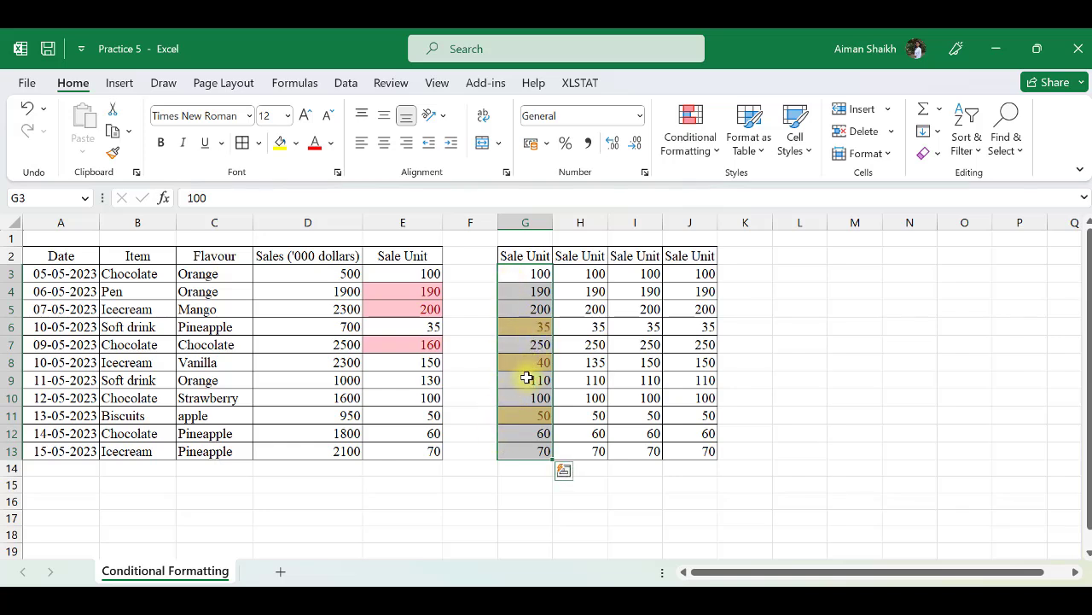
- Highlight the above-average values in the Sale Unit range H3:H13 with Light Red Fill with Dark Red Text
{"action": "left_click_drag", "start_coordinate": [580, 273], "coordinate": [593, 449]}
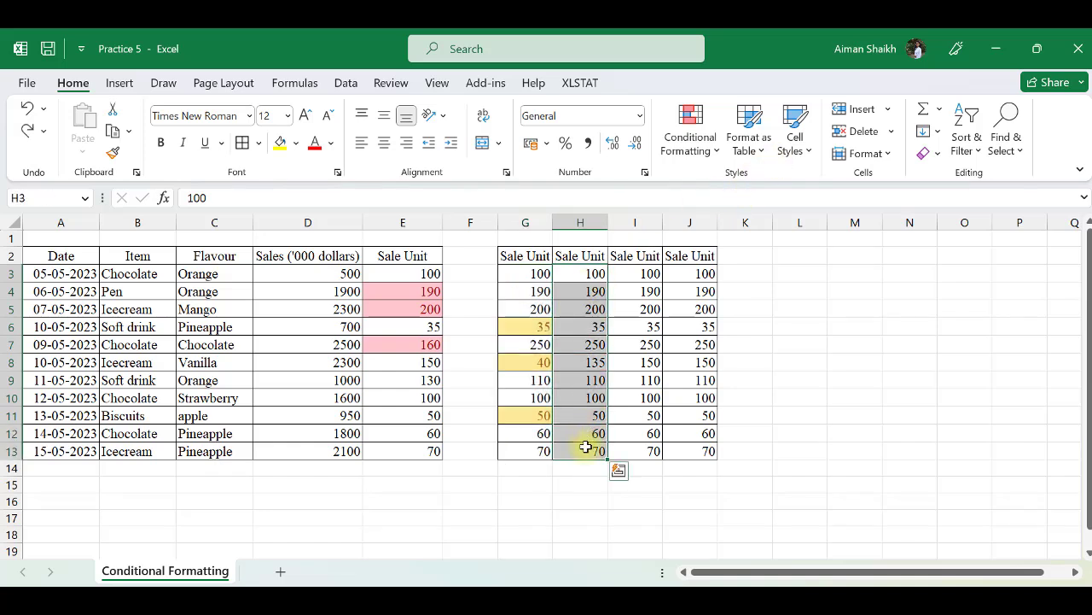
{"action": "left_click", "coordinate": [675, 132]}
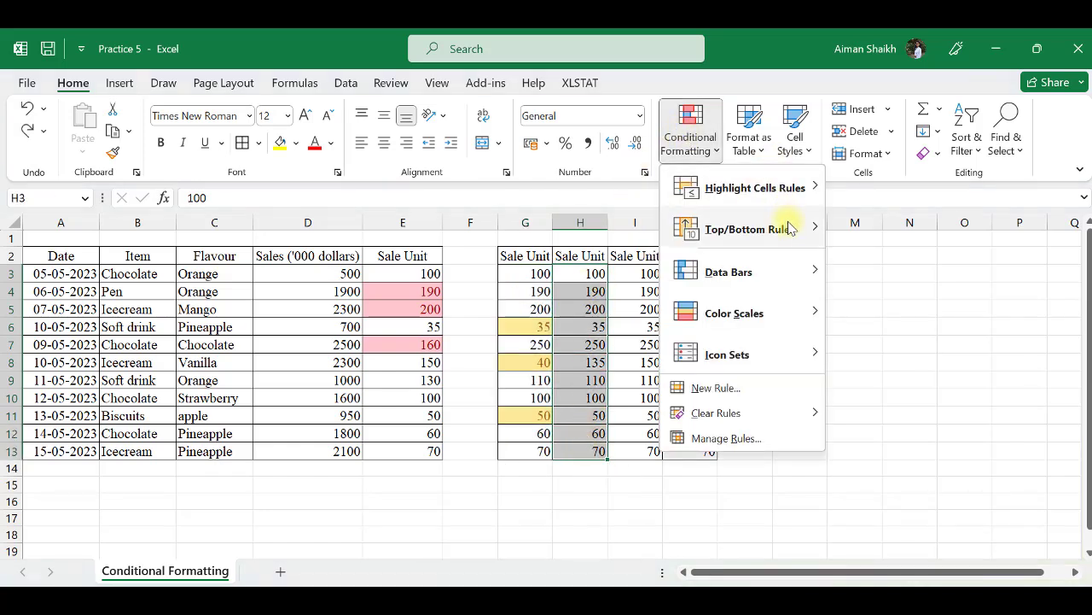
{"action": "mouse_move", "coordinate": [790, 229]}
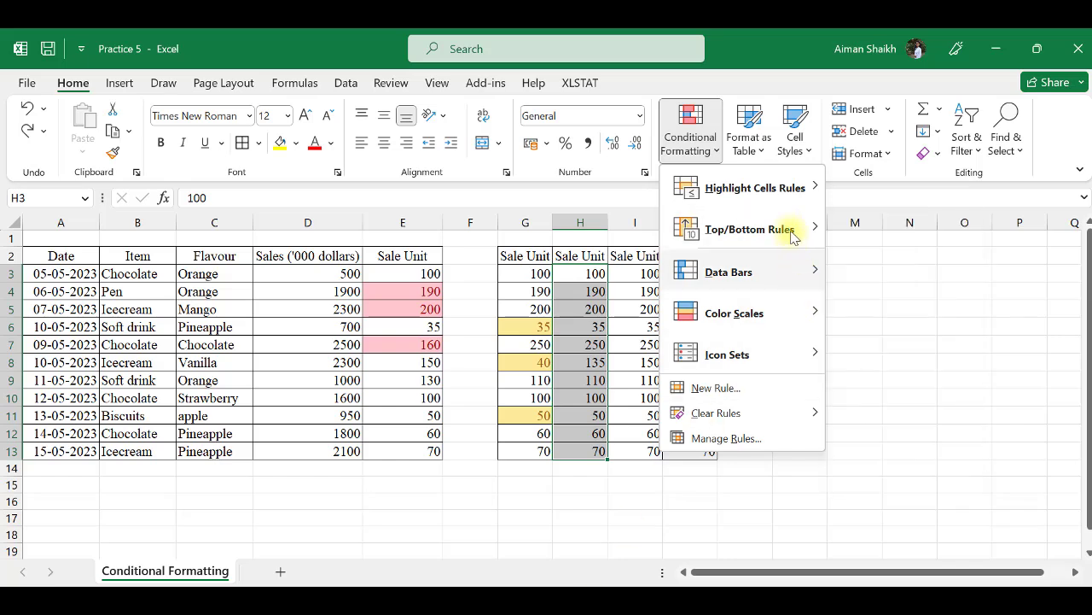
{"action": "left_click", "coordinate": [884, 410]}
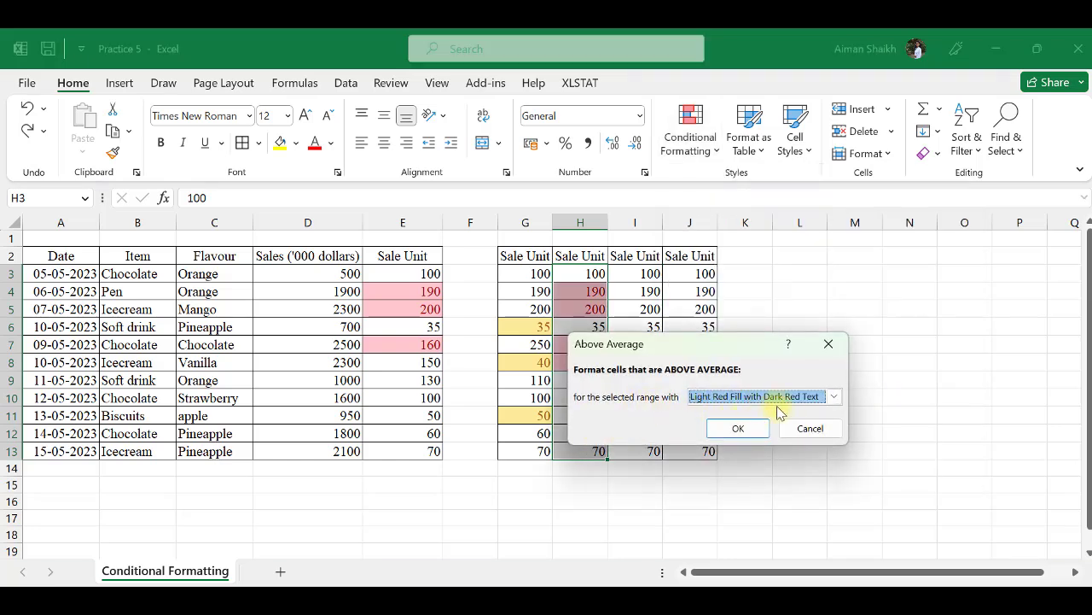
{"action": "left_click", "coordinate": [753, 434]}
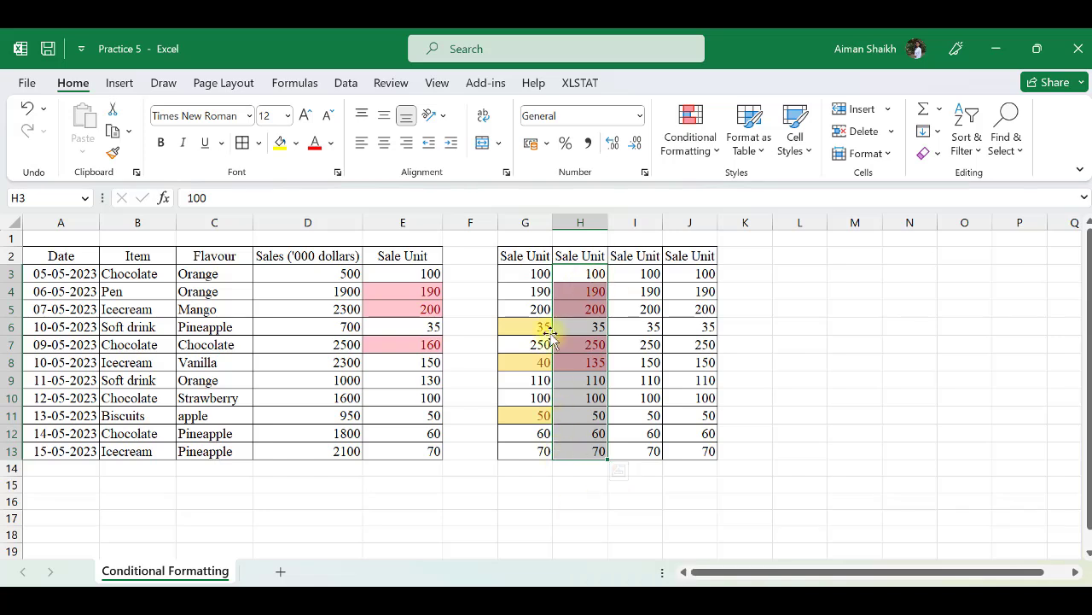
- Highlight the below-average values in H3:H13 with Green Fill with Dark Green Text and deselect the range
{"action": "left_click", "coordinate": [720, 152]}
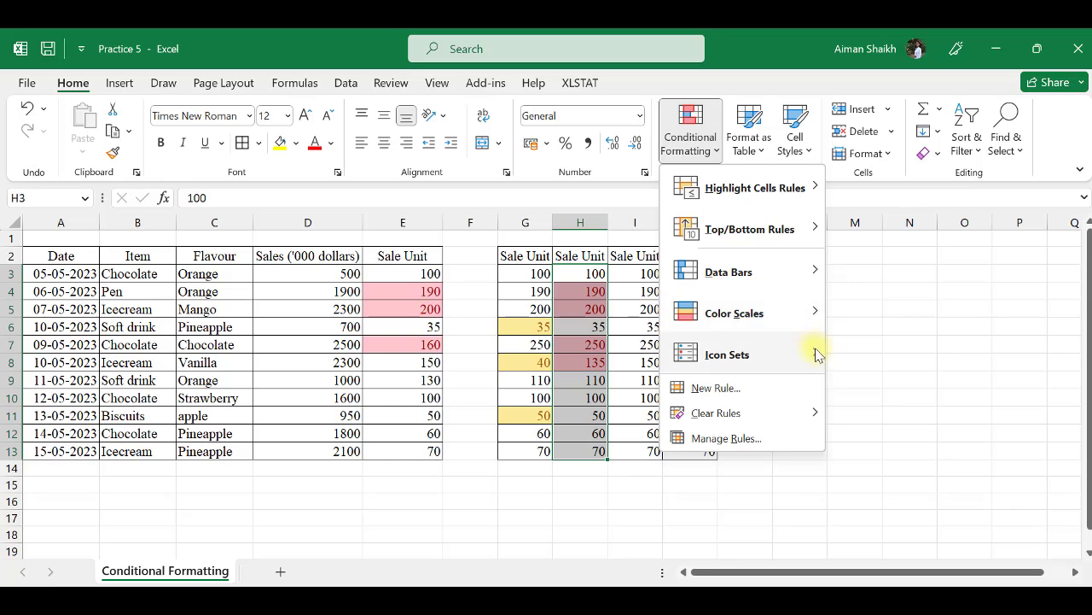
{"action": "mouse_move", "coordinate": [806, 224]}
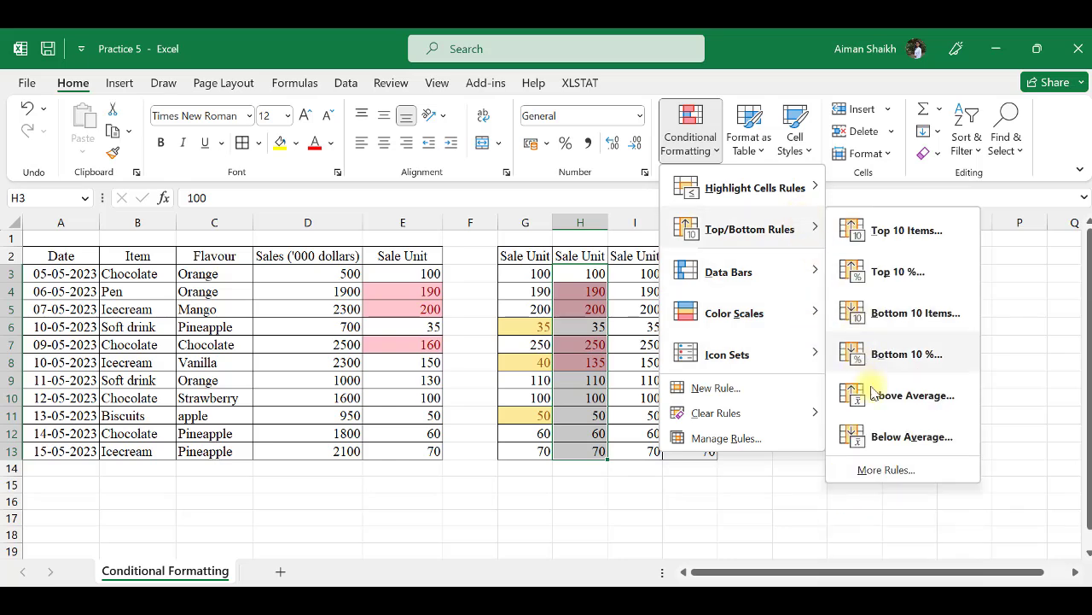
{"action": "left_click", "coordinate": [892, 437]}
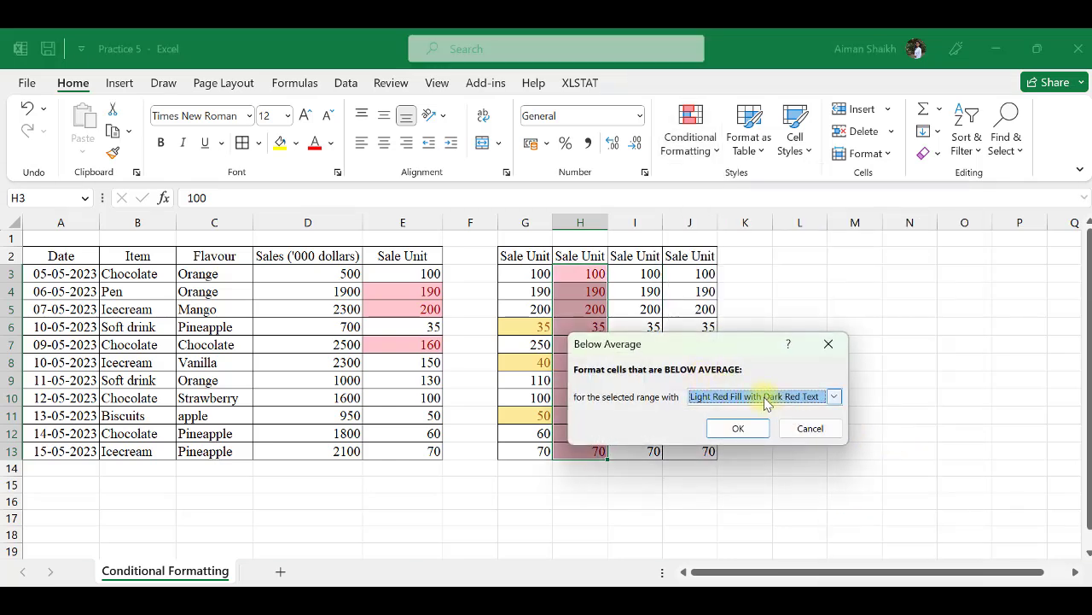
{"action": "left_click", "coordinate": [834, 398]}
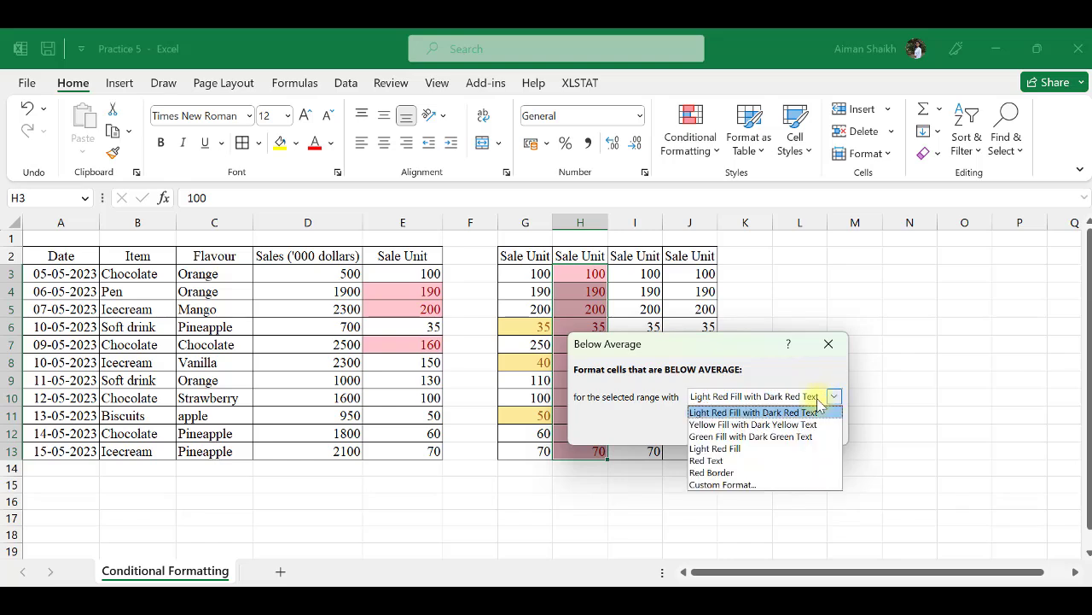
{"action": "left_click", "coordinate": [725, 437]}
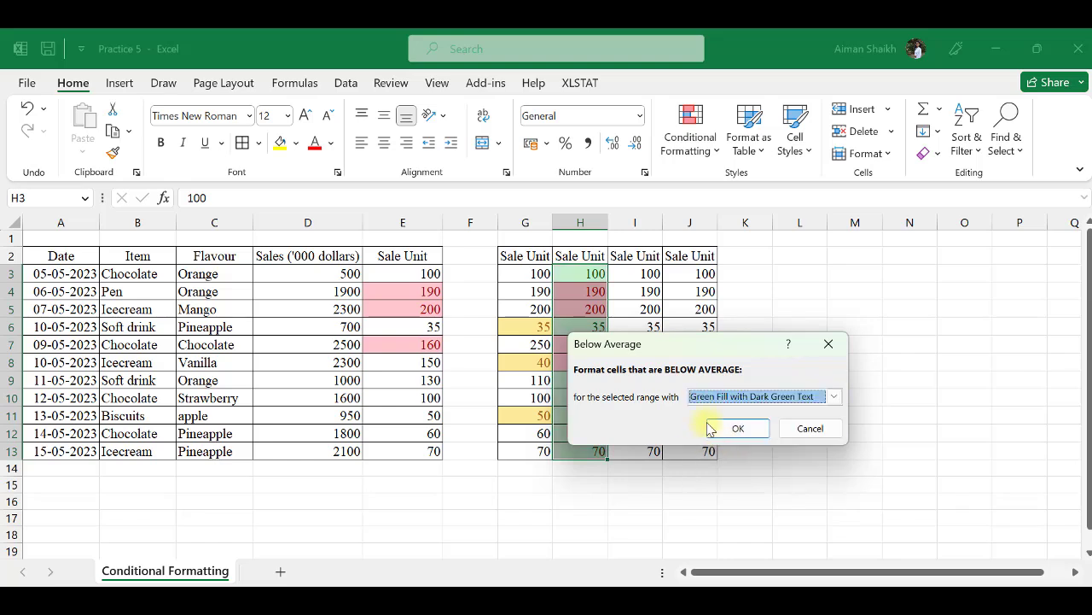
{"action": "left_click", "coordinate": [721, 429]}
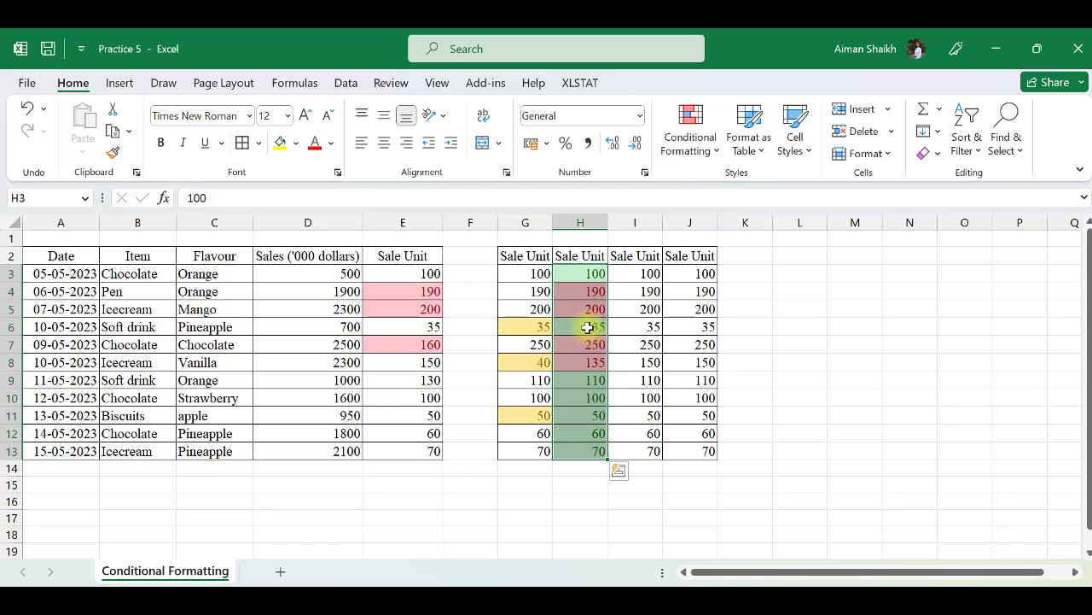
{"action": "left_click", "coordinate": [653, 310]}
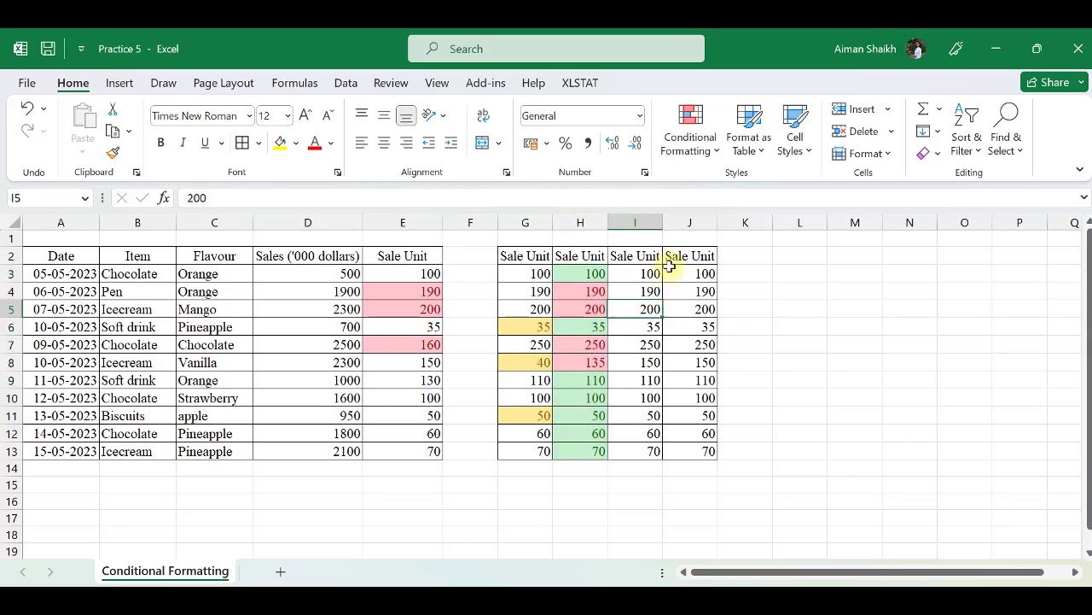
{"action": "left_click", "coordinate": [688, 146]}
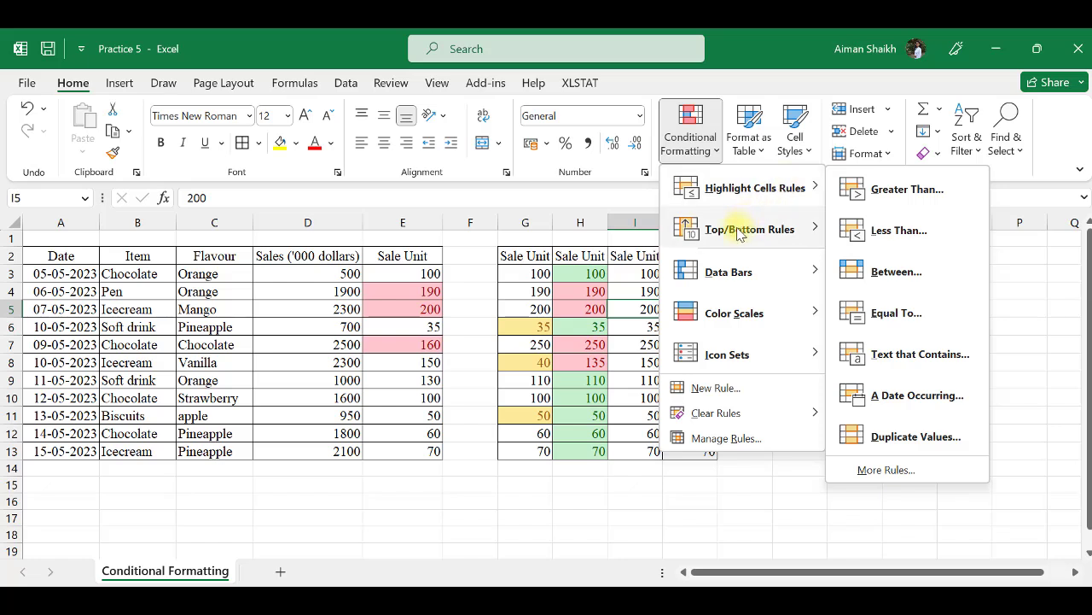
{"action": "mouse_move", "coordinate": [767, 234]}
{"action": "mouse_move", "coordinate": [767, 276]}
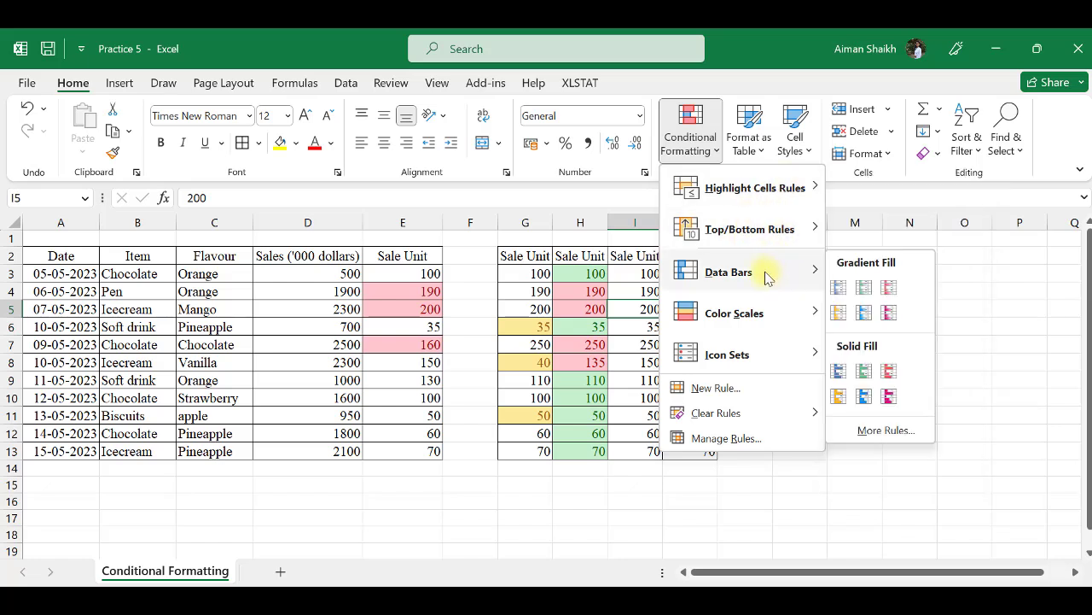
{"action": "left_click", "coordinate": [378, 267]}
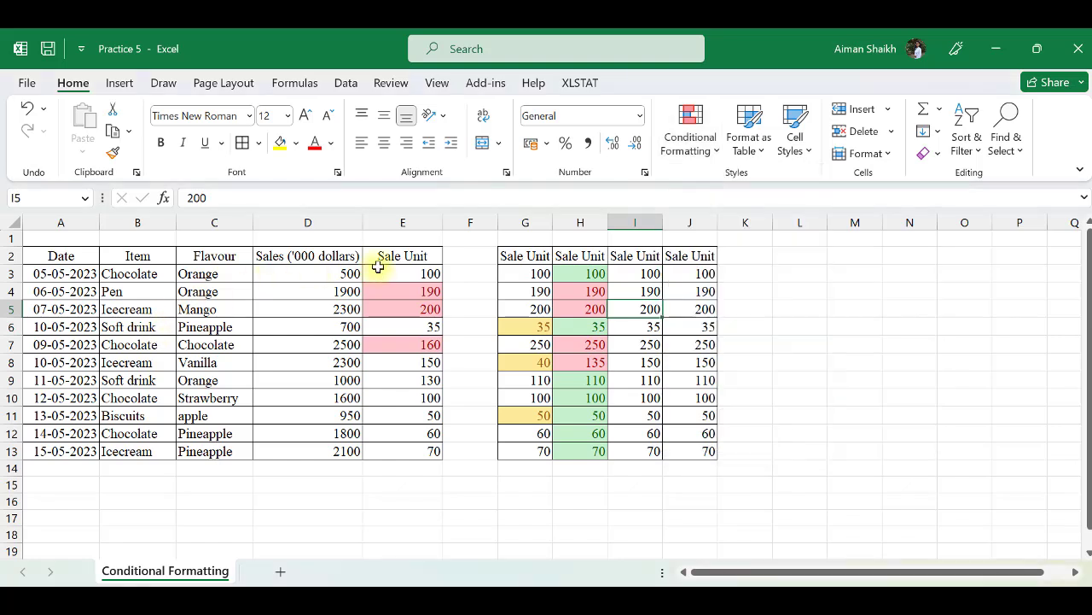
- Clear the conditional formatting rules from the entire sheet
{"action": "left_click", "coordinate": [378, 267]}
{"action": "left_click", "coordinate": [690, 158]}
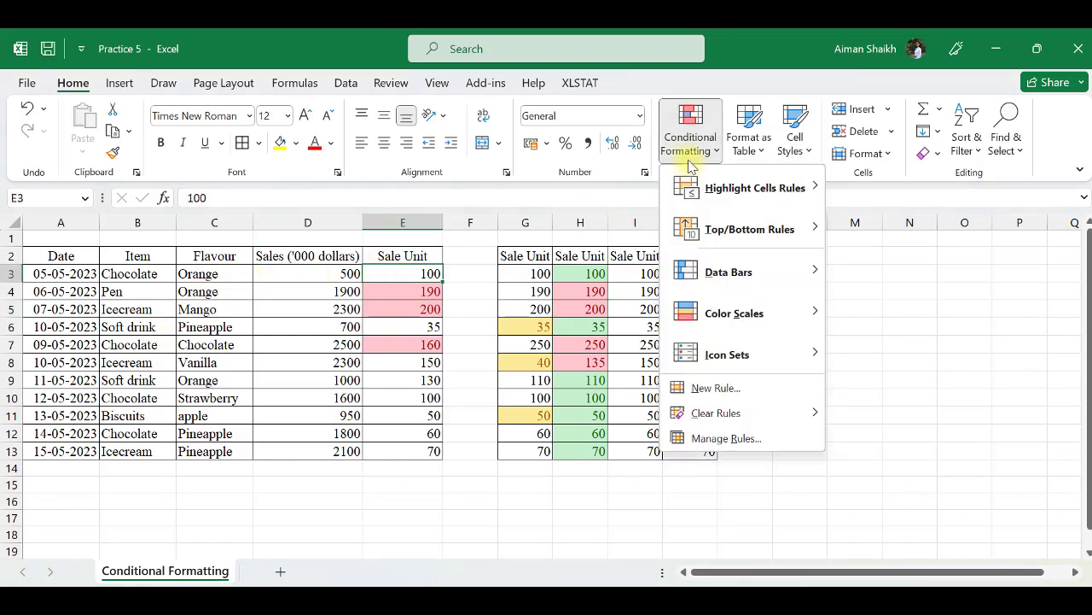
{"action": "mouse_move", "coordinate": [773, 359]}
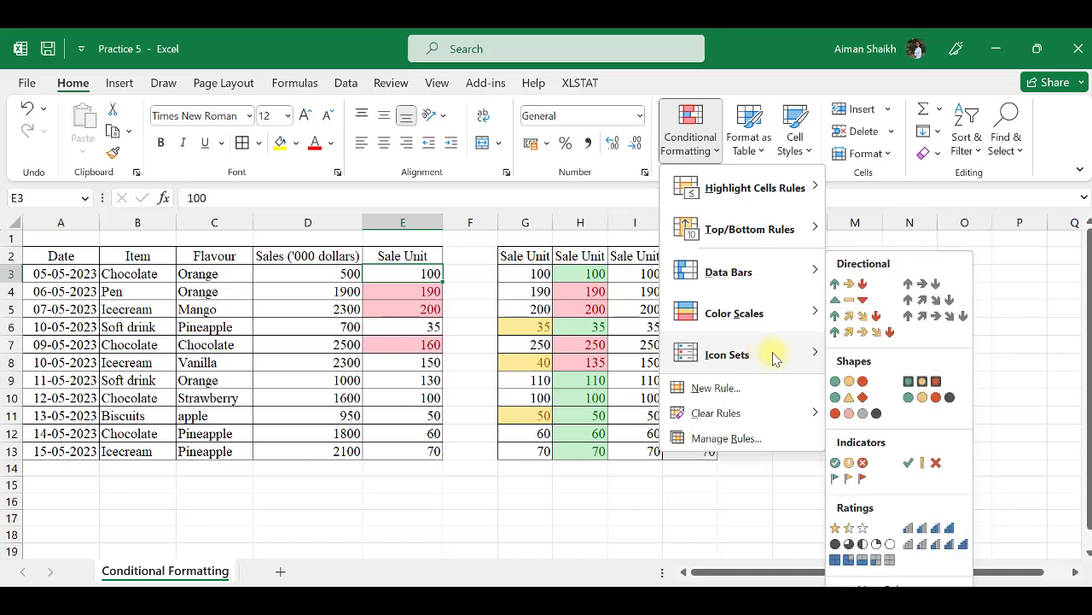
{"action": "mouse_move", "coordinate": [794, 414]}
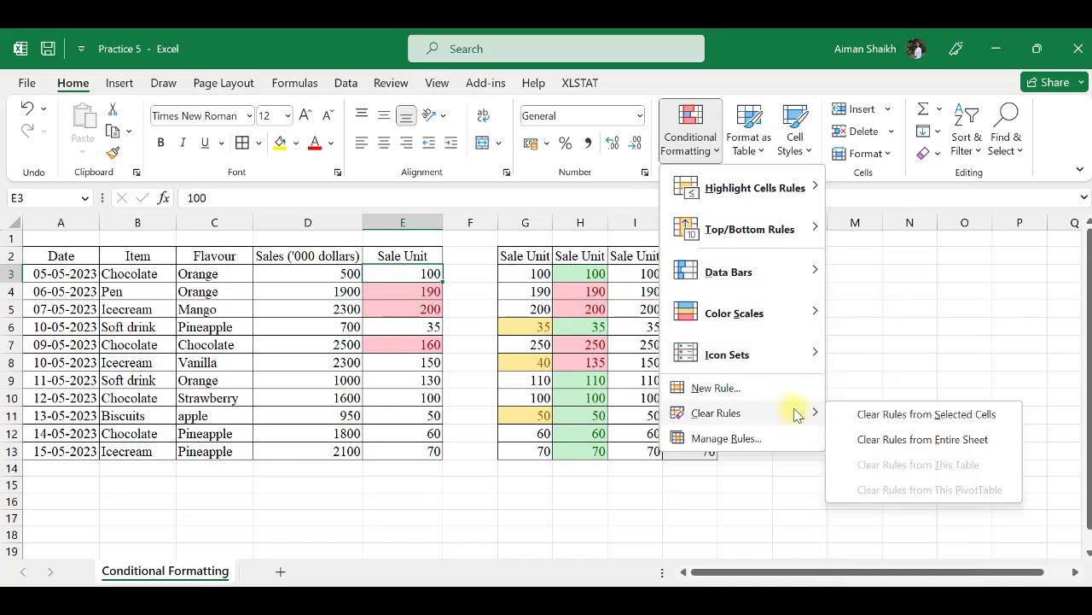
{"action": "left_click", "coordinate": [873, 439]}
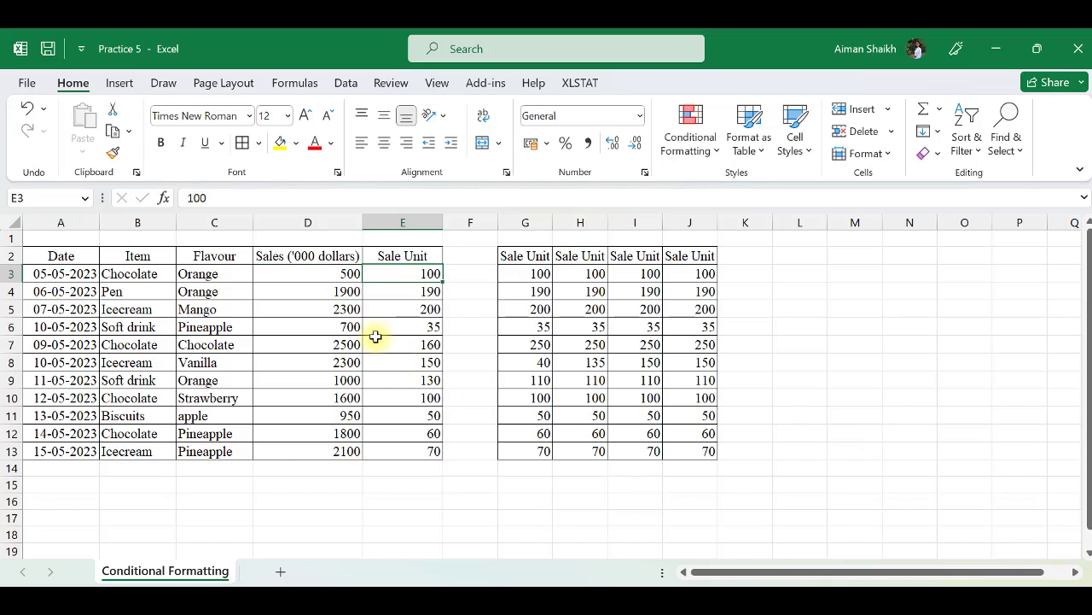
- Apply green gradient-fill data bars to the Sale Unit range E3:E13 and deselect the range
{"action": "key", "text": "ctrl+shift+Down"}
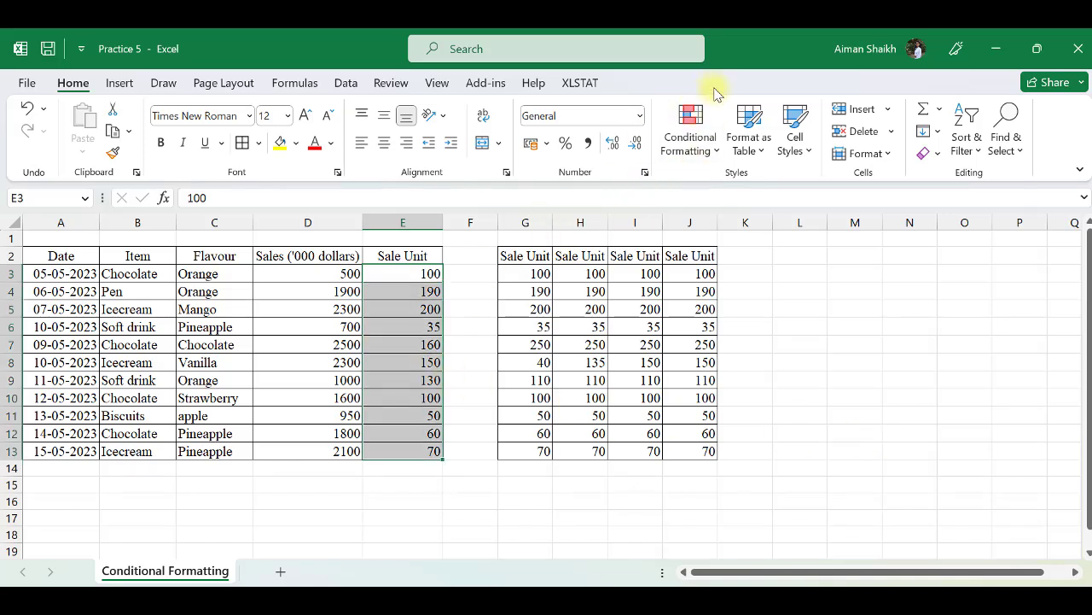
{"action": "left_click", "coordinate": [700, 138]}
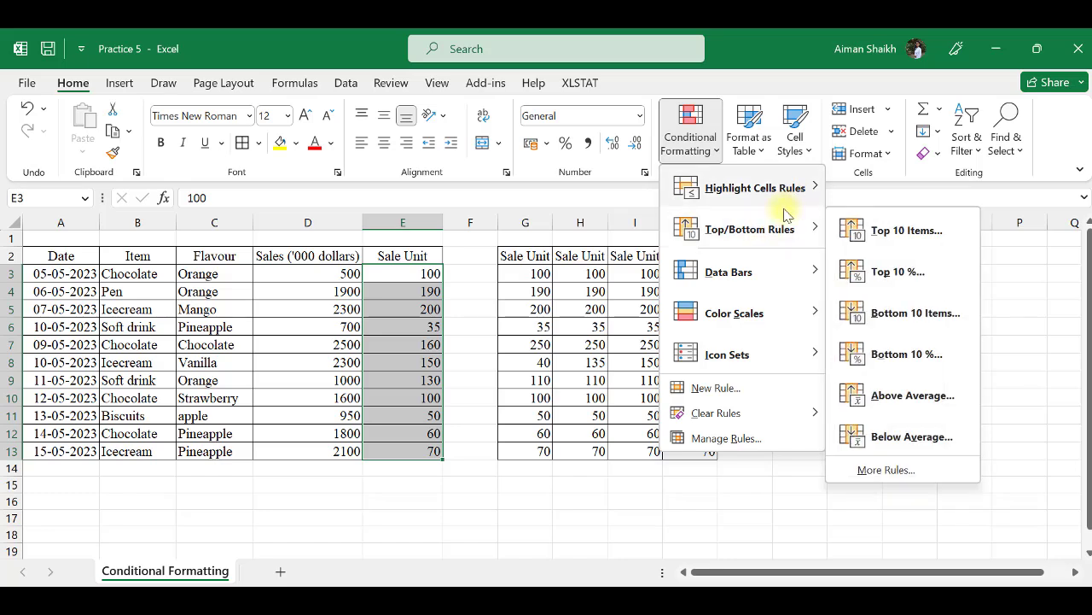
{"action": "mouse_move", "coordinate": [773, 269]}
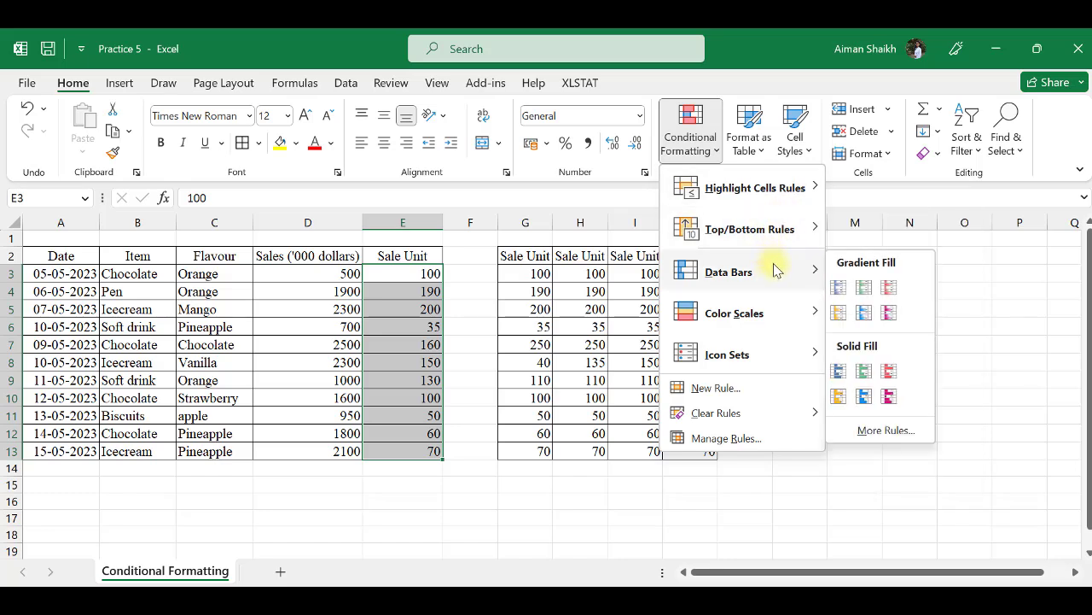
{"action": "left_click", "coordinate": [865, 288]}
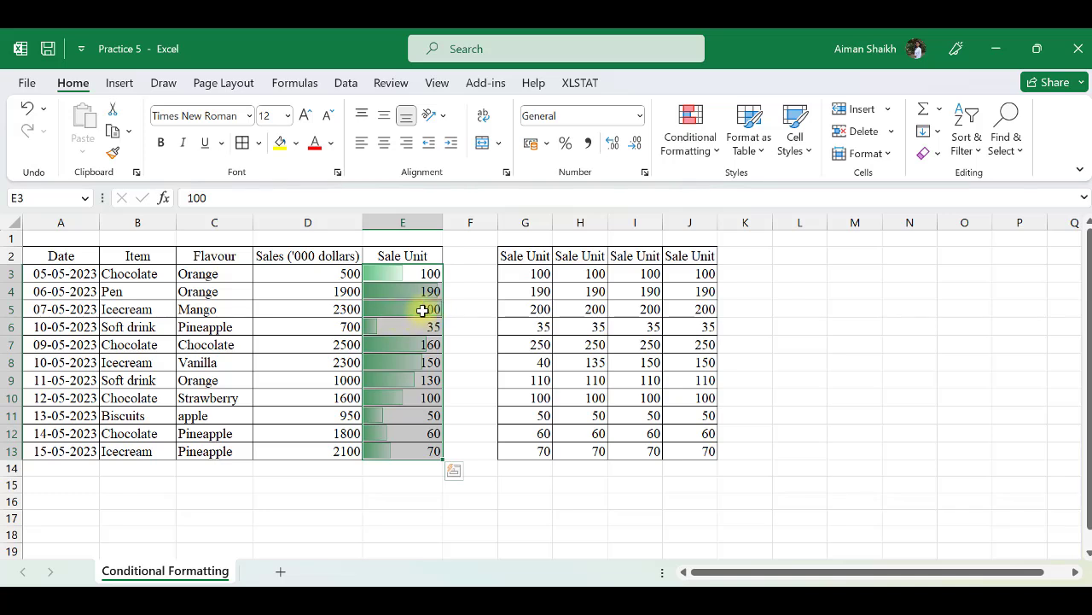
{"action": "left_click", "coordinate": [451, 328]}
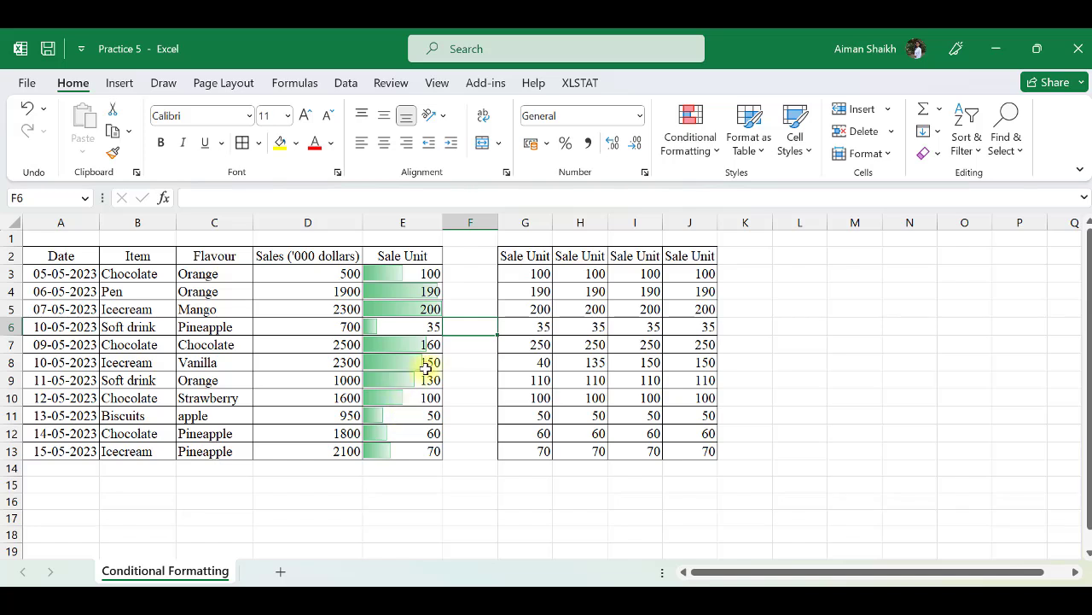
- Set the Sale Unit value in cell E6 to 0 to test its data bar
{"action": "left_click", "coordinate": [407, 328]}
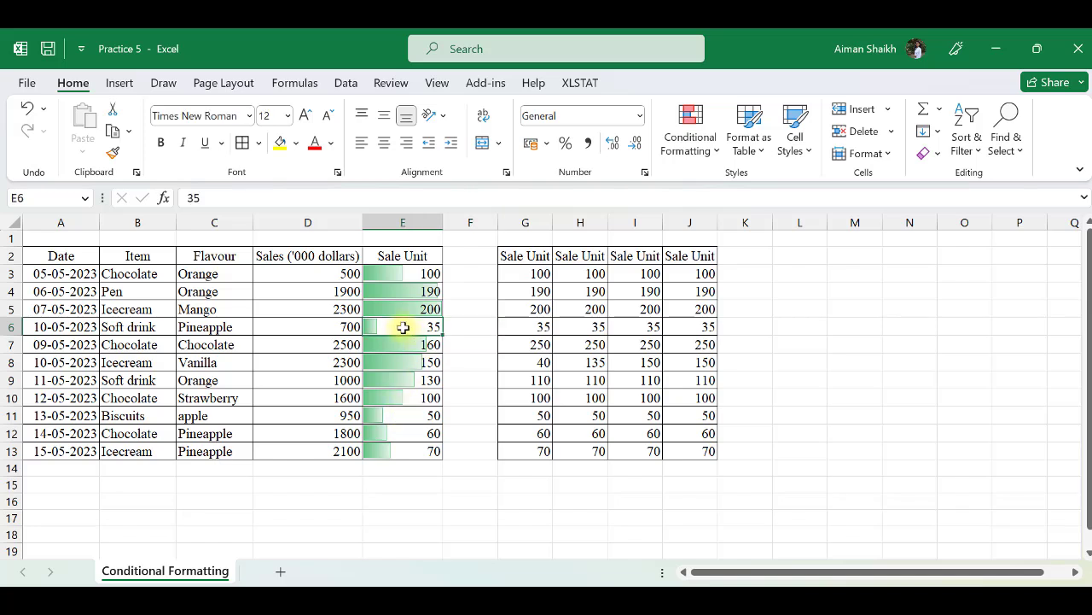
{"action": "type", "text": "0"}
{"action": "key", "text": "Return"}
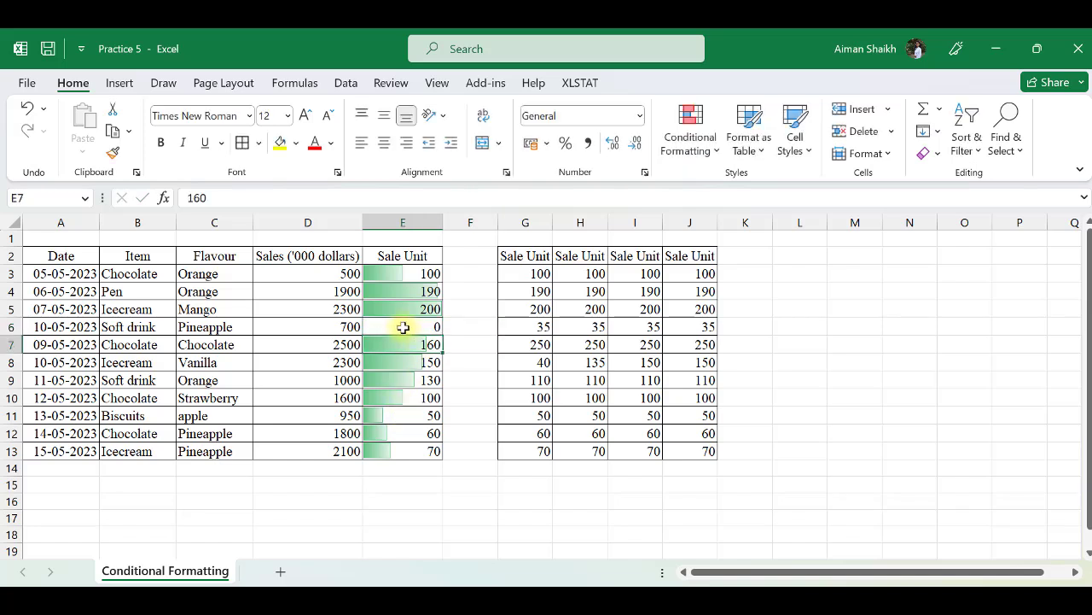
- Set the Sale Unit value in cell E6 to 150
{"action": "left_click", "coordinate": [387, 324]}
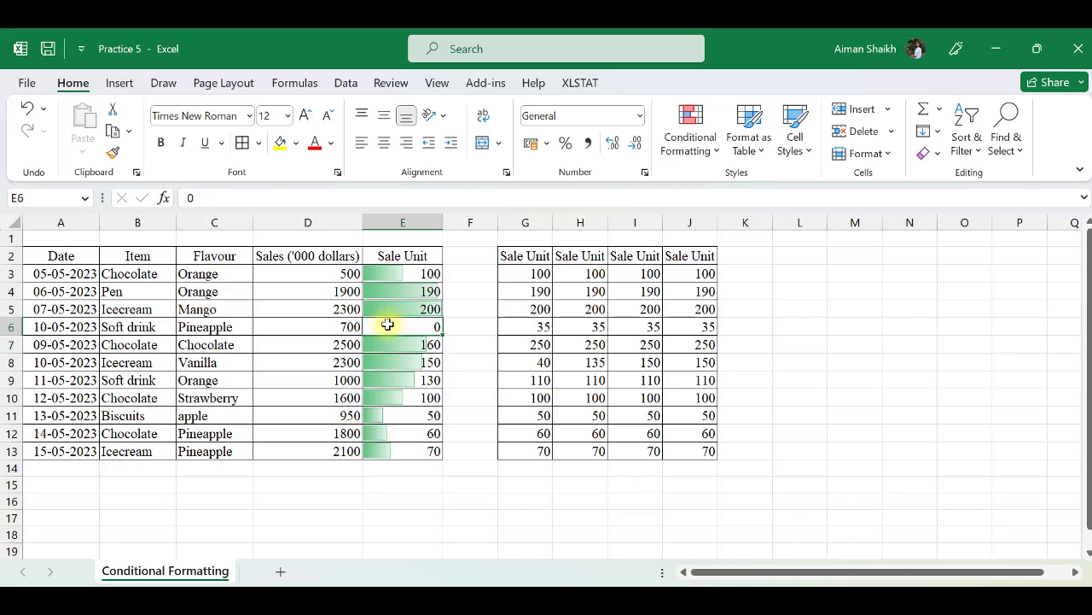
{"action": "type", "text": "15"}
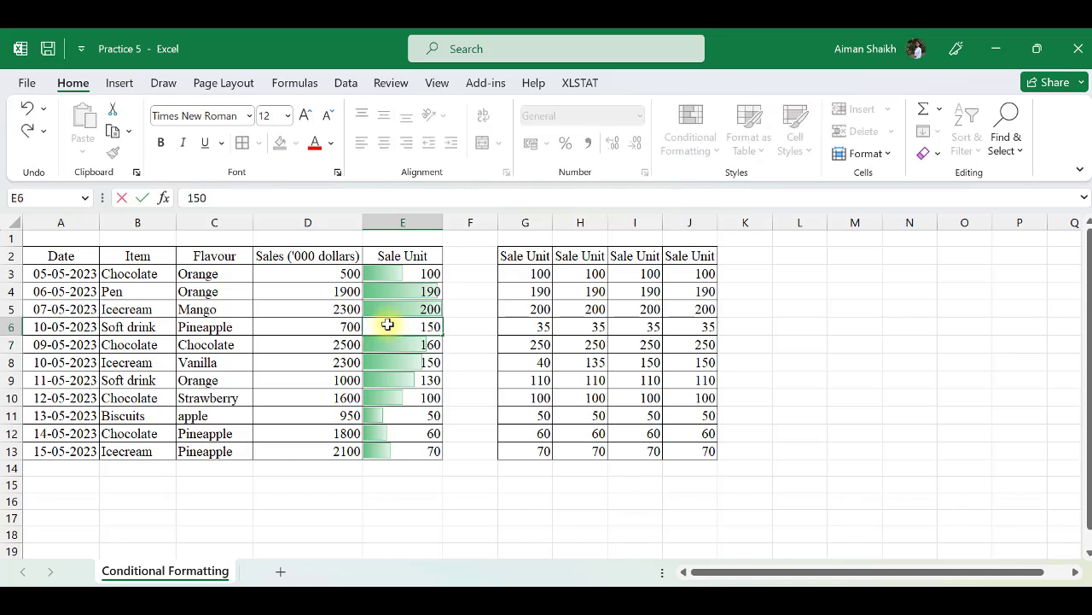
{"action": "key", "text": "Return"}
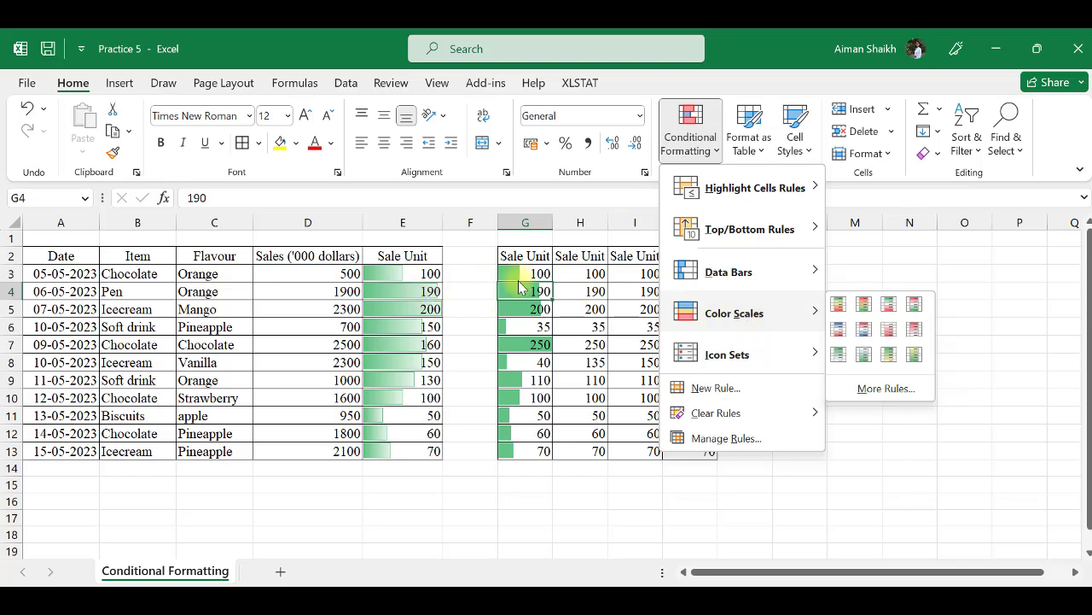
- Apply the Green - Yellow - Red Color Scale to the Sale Unit range H3:H13 and deselect the range
{"action": "left_click", "coordinate": [602, 282]}
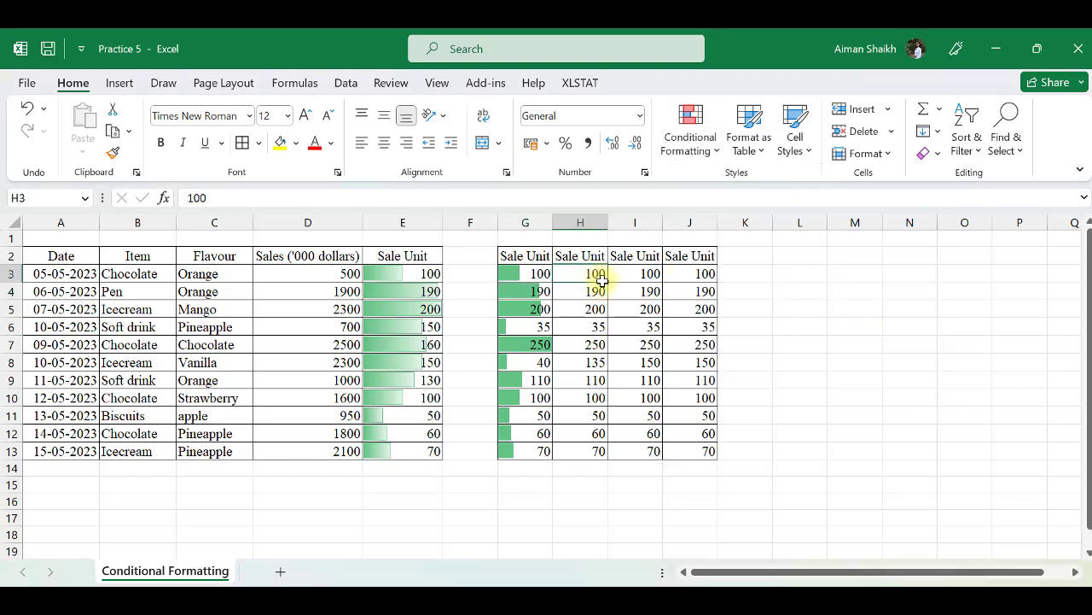
{"action": "left_click_drag", "start_coordinate": [602, 282], "coordinate": [597, 451]}
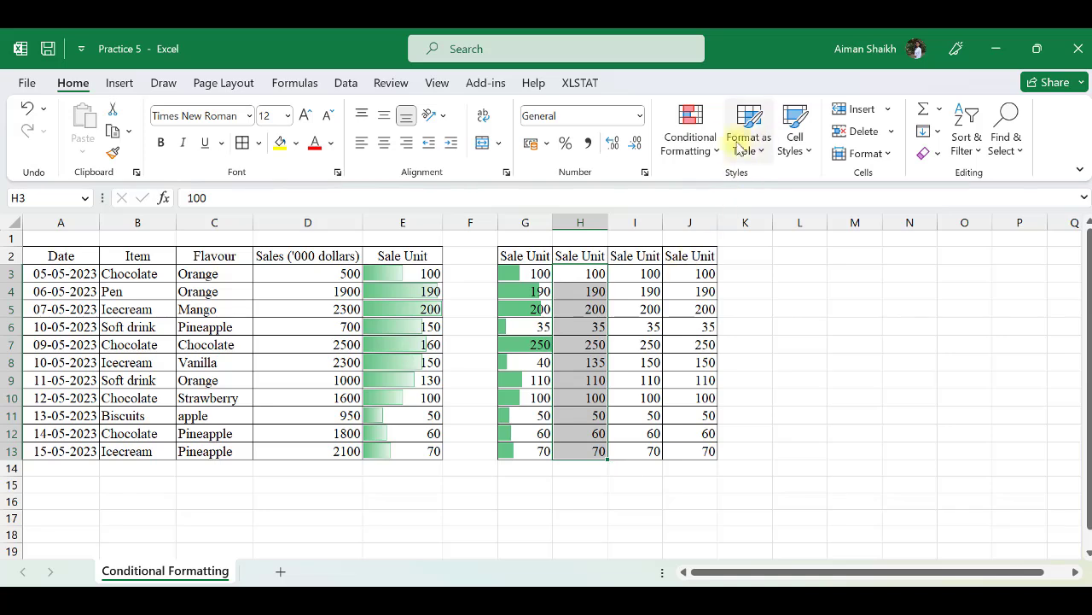
{"action": "left_click", "coordinate": [690, 141]}
{"action": "mouse_move", "coordinate": [803, 314]}
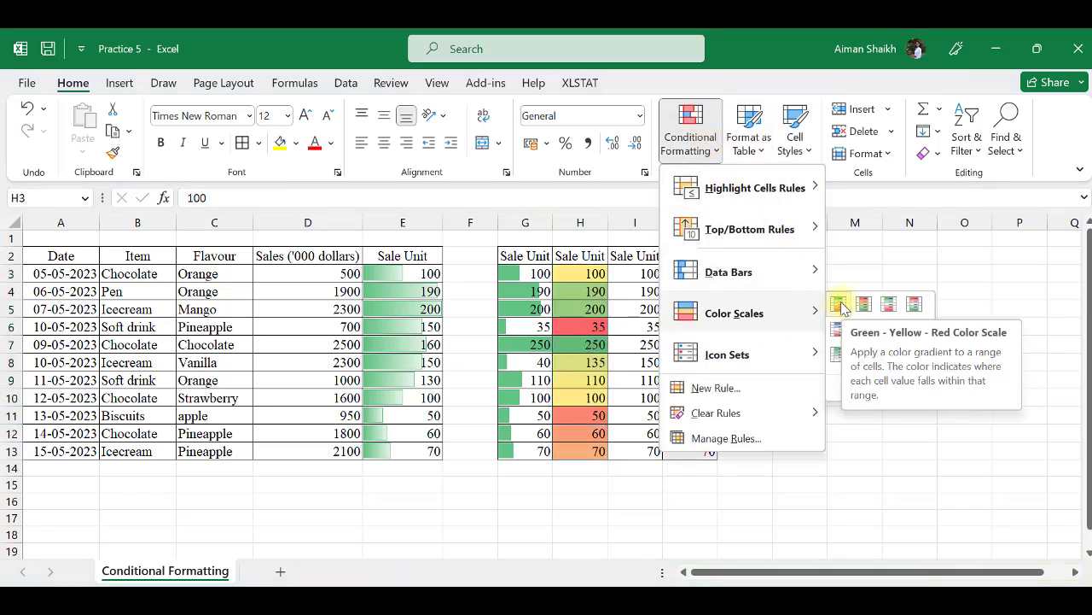
{"action": "left_click", "coordinate": [840, 306]}
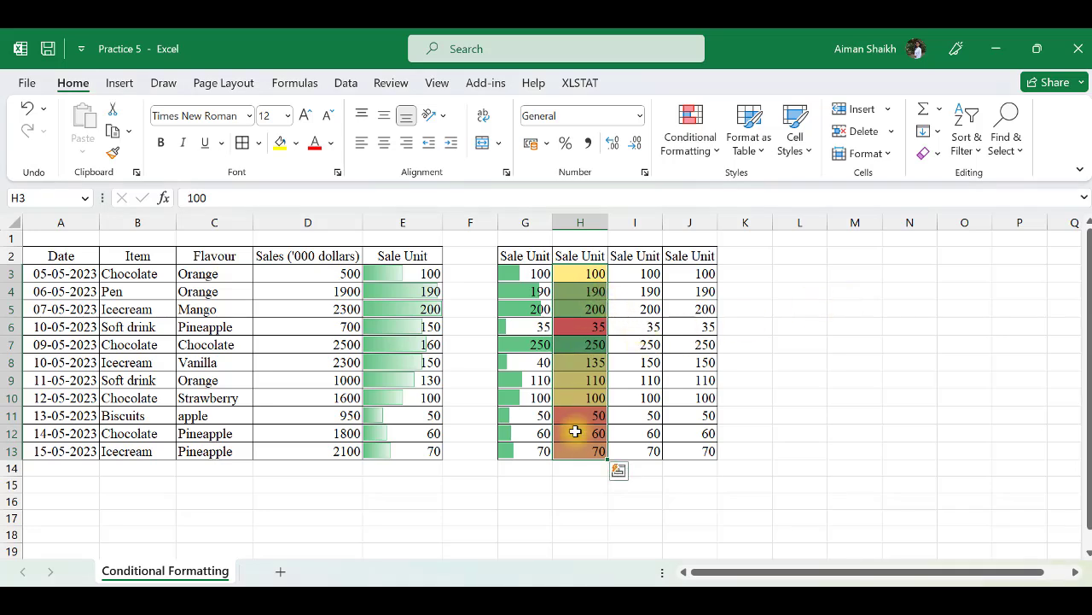
{"action": "left_click", "coordinate": [582, 349]}
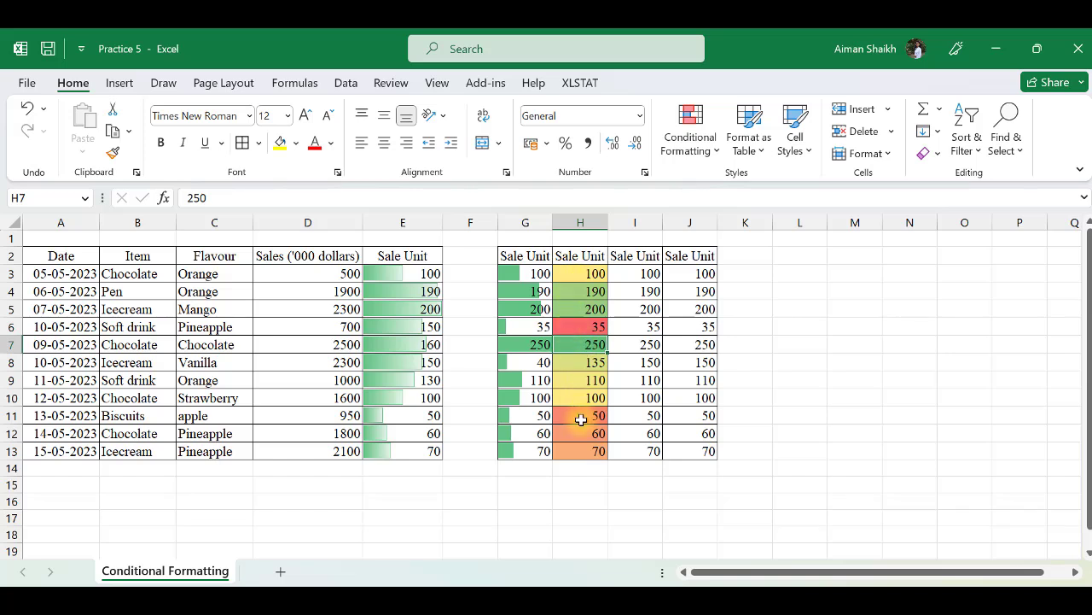
{"action": "left_click", "coordinate": [588, 327]}
- Sort the Sale Unit range I3:I13 from smallest to largest, continuing with the current selection only
{"action": "left_click_drag", "start_coordinate": [638, 274], "coordinate": [659, 450]}
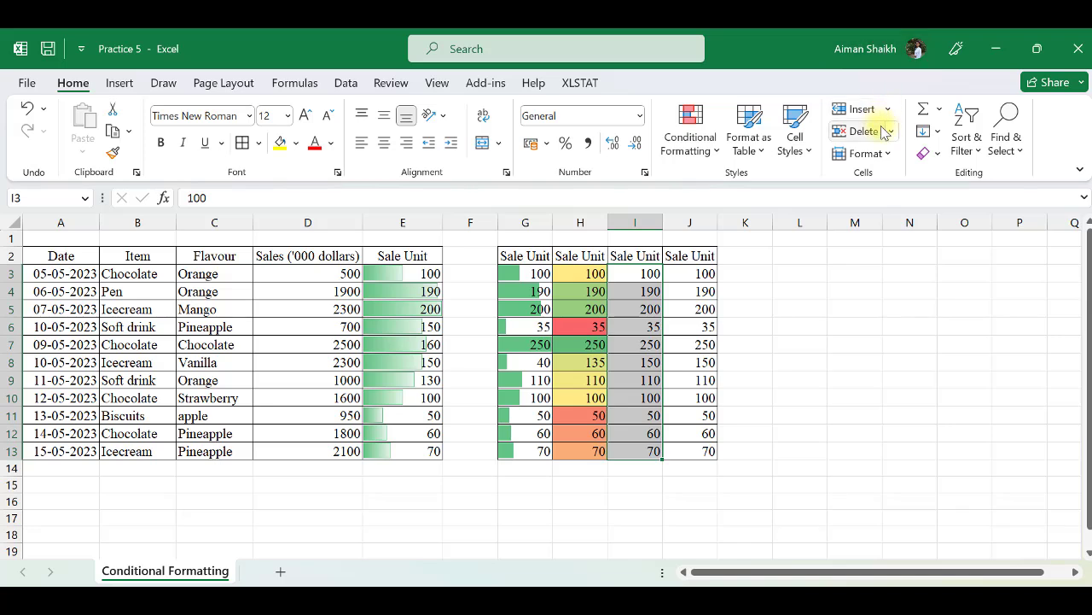
{"action": "left_click", "coordinate": [965, 145]}
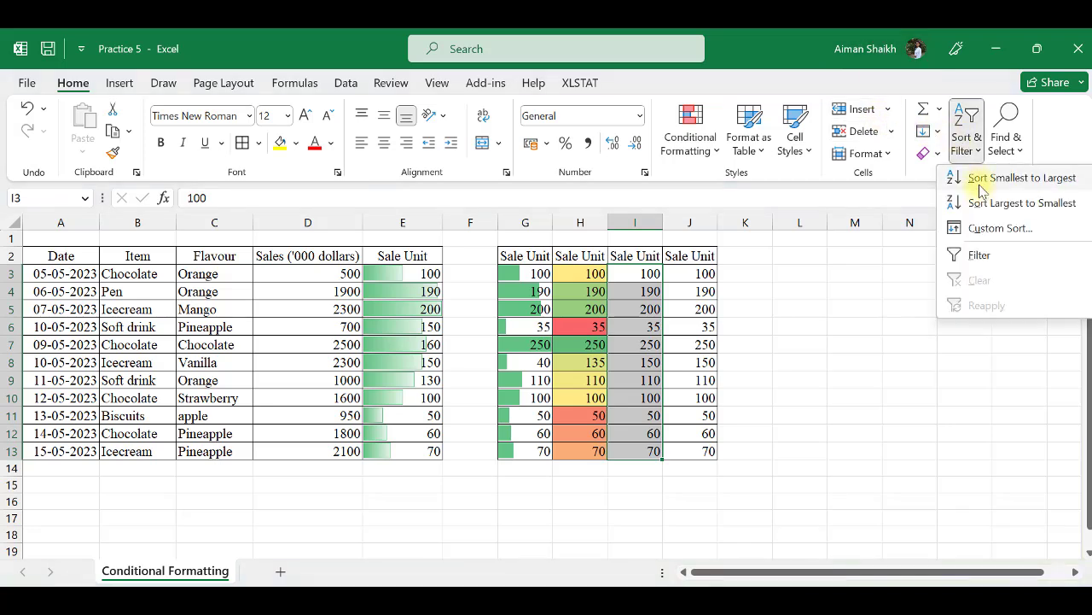
{"action": "left_click", "coordinate": [981, 179]}
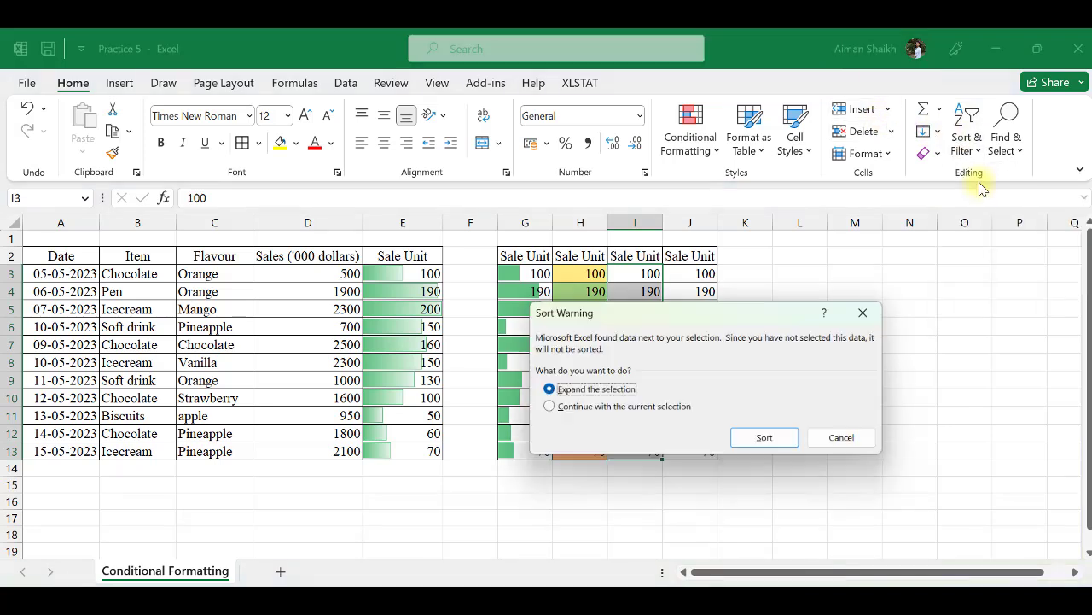
{"action": "left_click", "coordinate": [636, 410]}
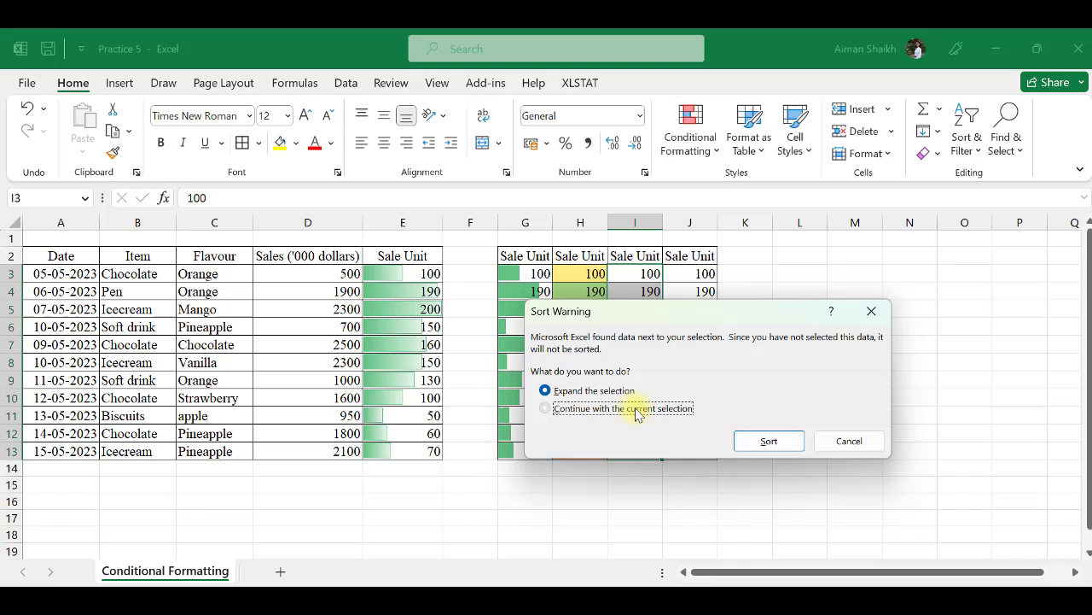
{"action": "left_click", "coordinate": [746, 440]}
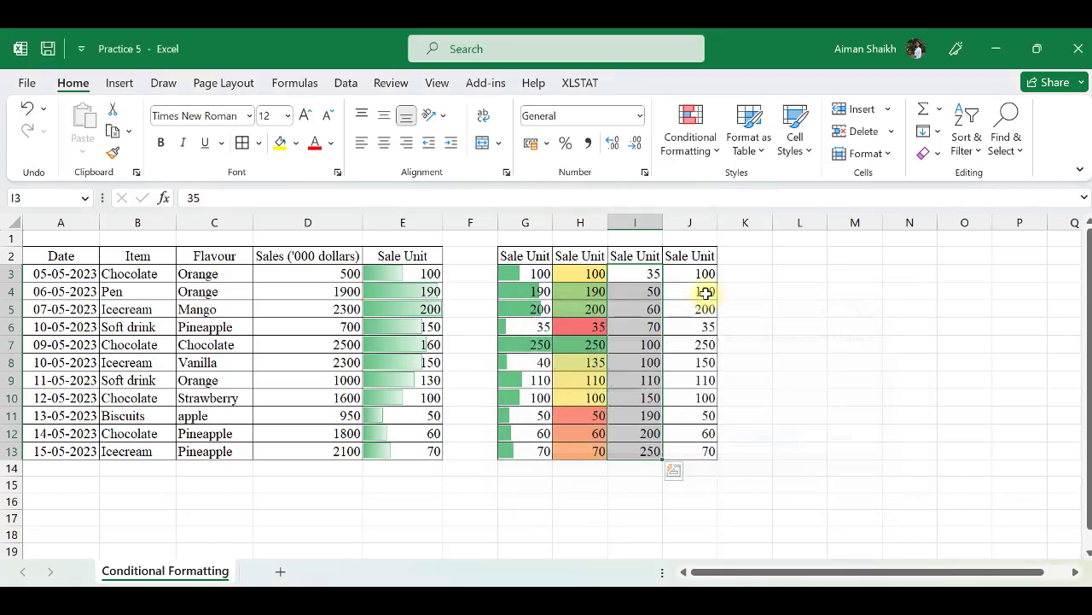
- Apply the Green - Yellow - Red Color Scale to the sorted Sale Unit range I3:I13
{"action": "left_click", "coordinate": [689, 145]}
{"action": "mouse_move", "coordinate": [793, 321]}
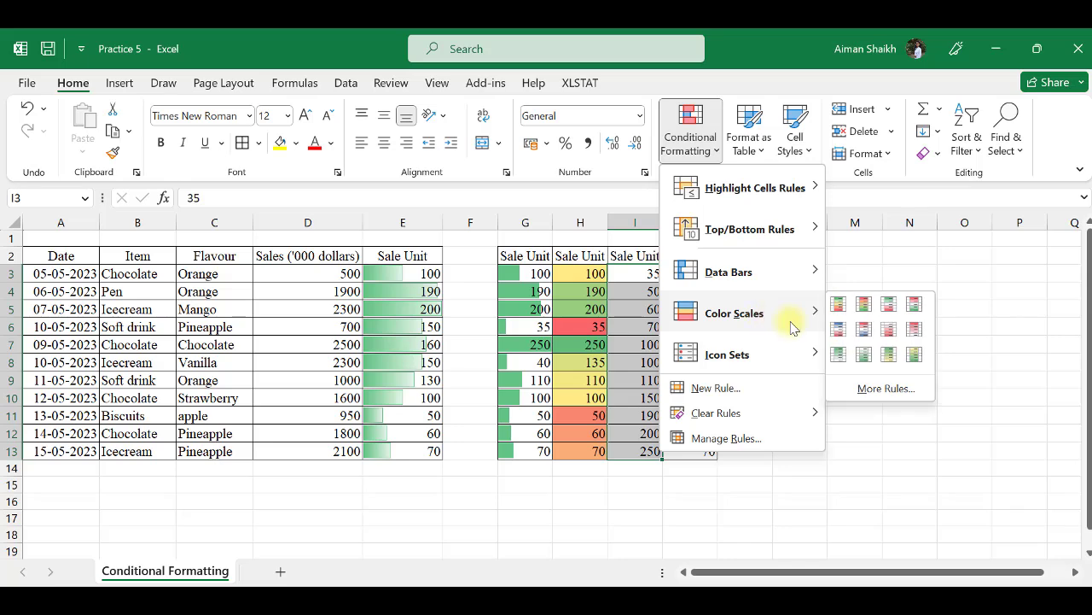
{"action": "left_click", "coordinate": [841, 309]}
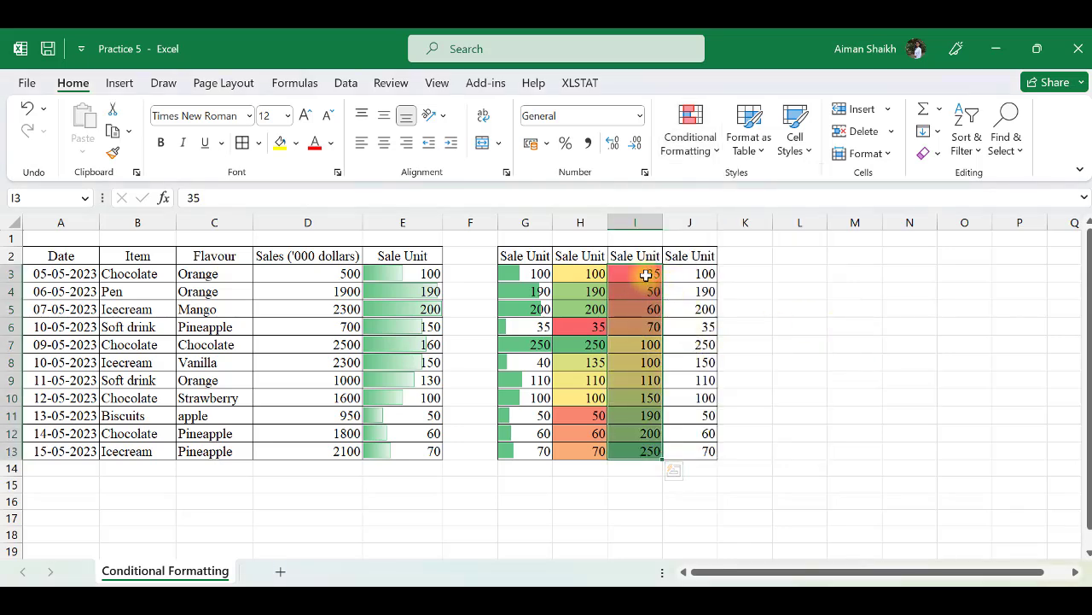
{"action": "left_click_drag", "start_coordinate": [646, 275], "coordinate": [650, 448]}
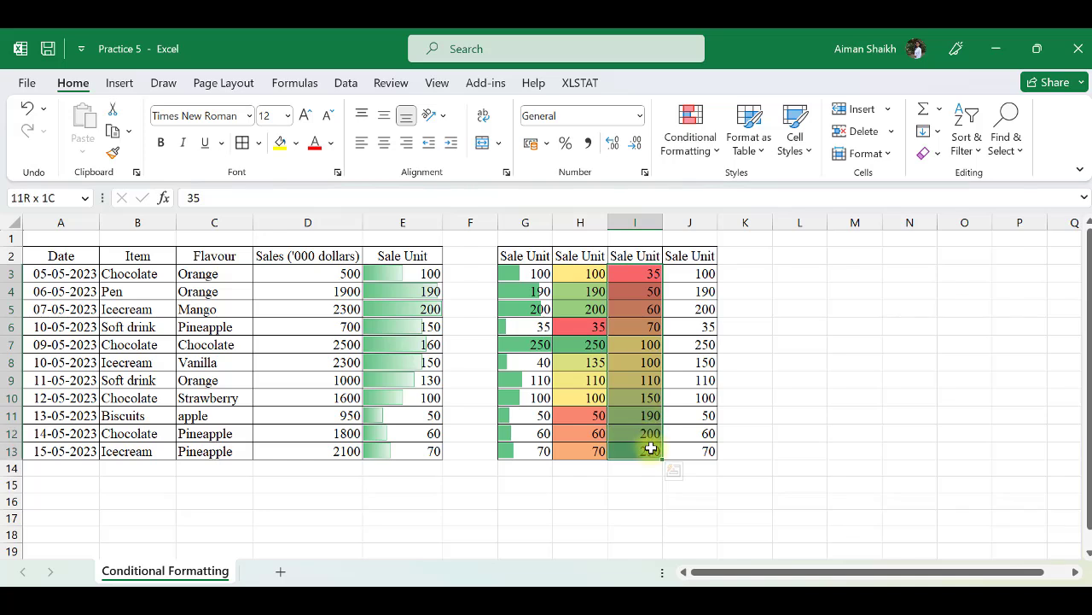
- Apply the directional icon set of three colored arrows to the Sale Unit range J3:J13 and deselect the range
{"action": "left_click_drag", "start_coordinate": [702, 274], "coordinate": [713, 450]}
{"action": "left_click", "coordinate": [691, 138]}
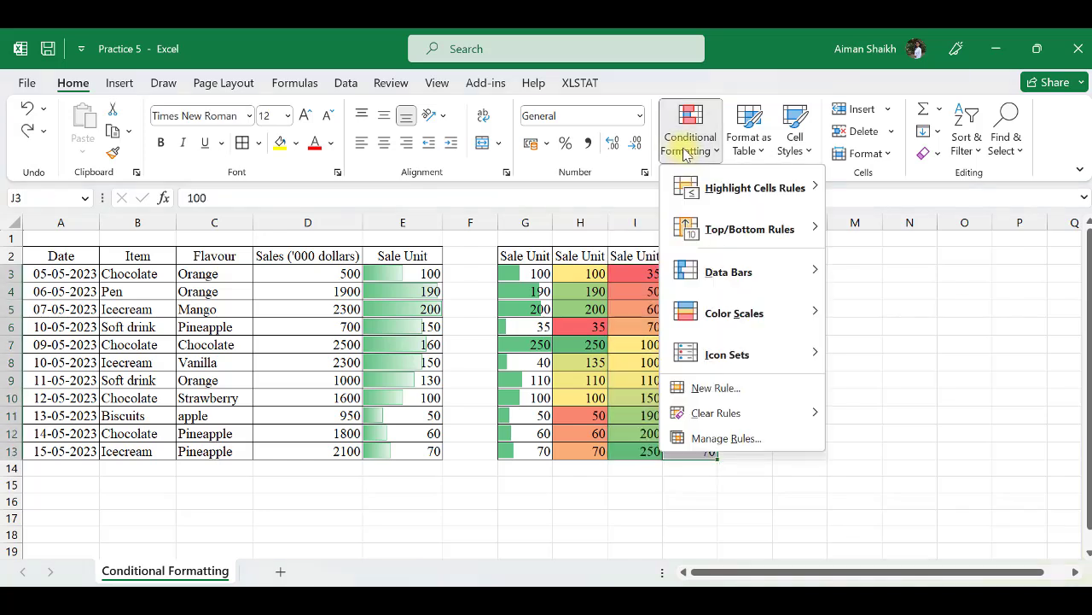
{"action": "mouse_move", "coordinate": [810, 354]}
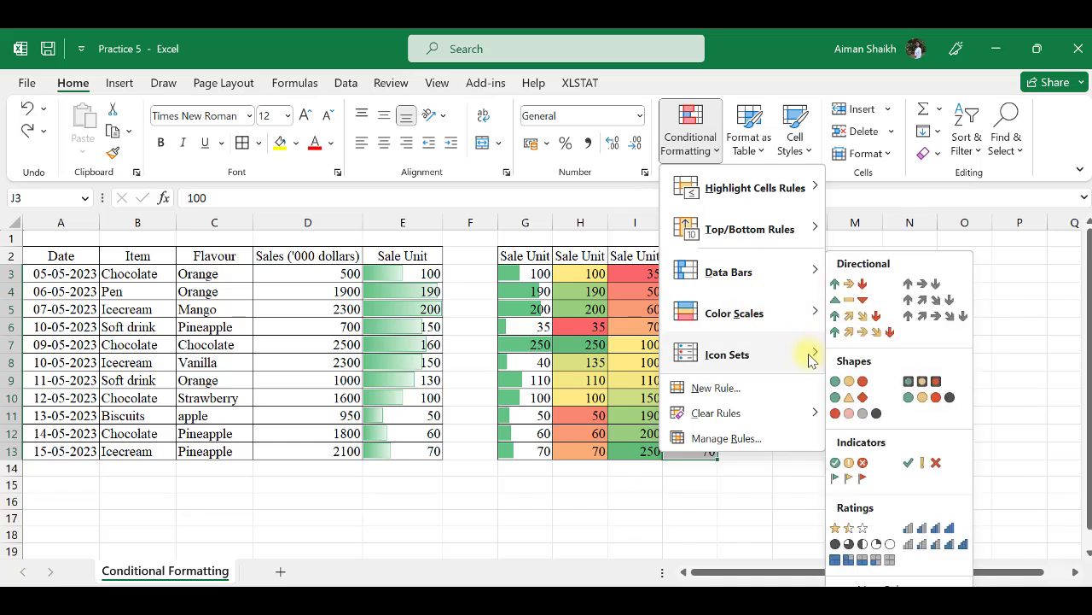
{"action": "left_click", "coordinate": [864, 287]}
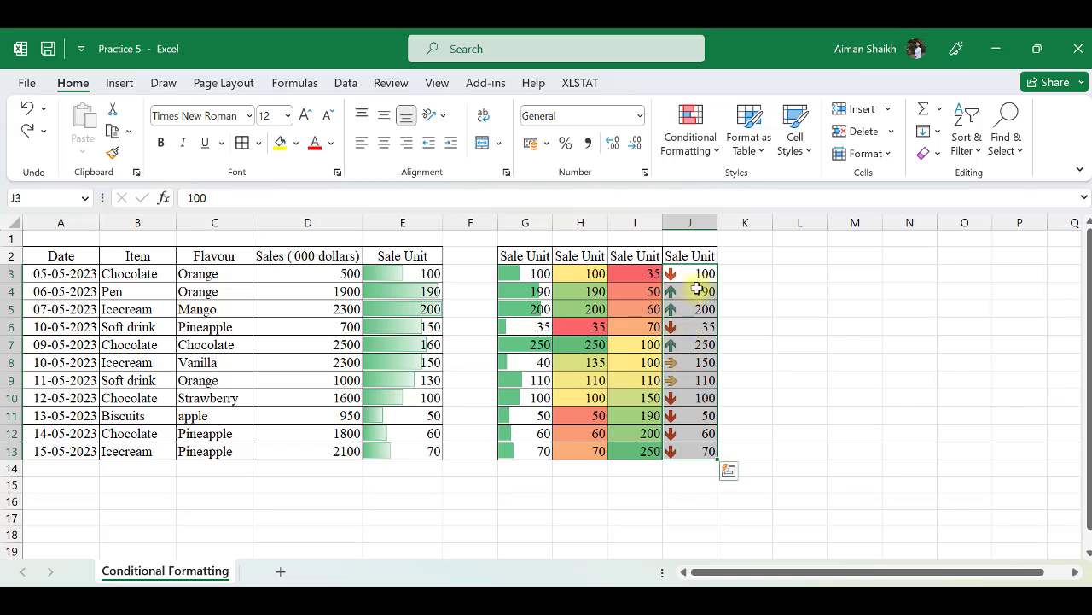
{"action": "left_click", "coordinate": [688, 377]}
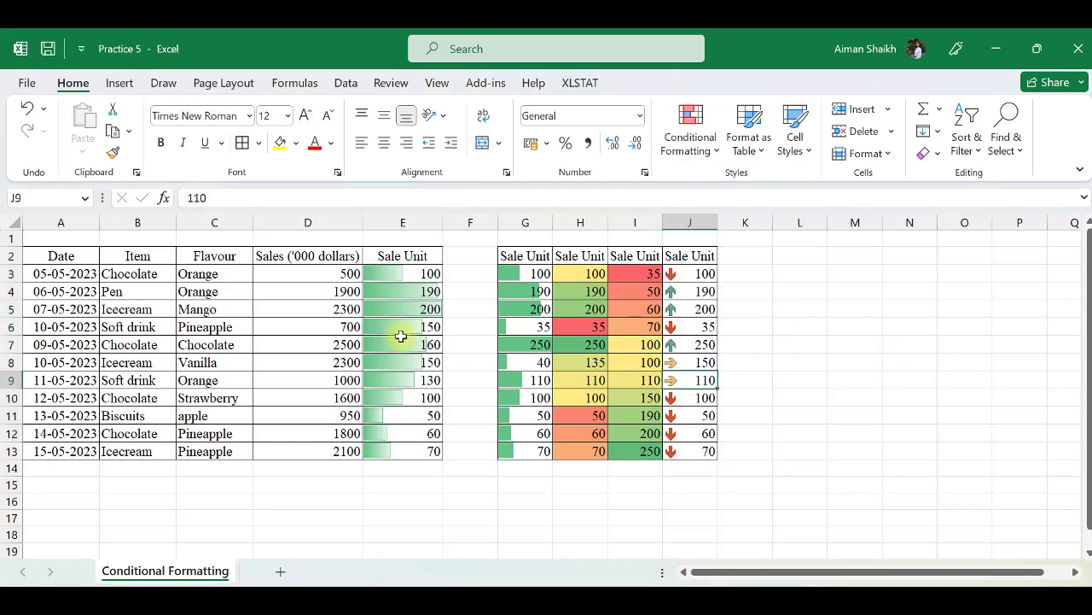
{"action": "left_click_drag", "start_coordinate": [317, 273], "coordinate": [117, 452]}
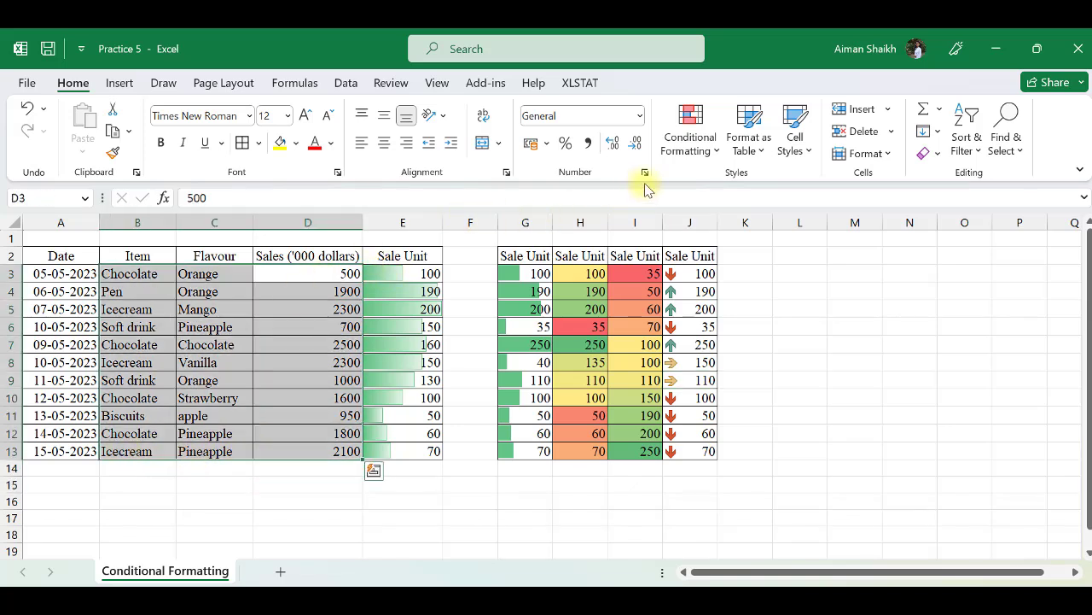
{"action": "left_click", "coordinate": [687, 146]}
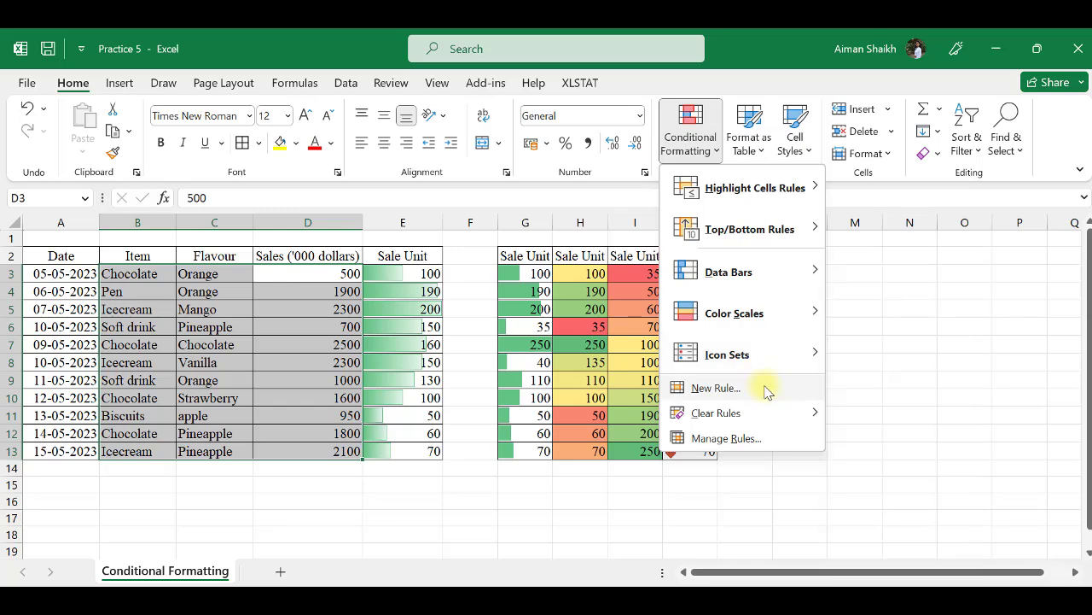
{"action": "left_click", "coordinate": [717, 389]}
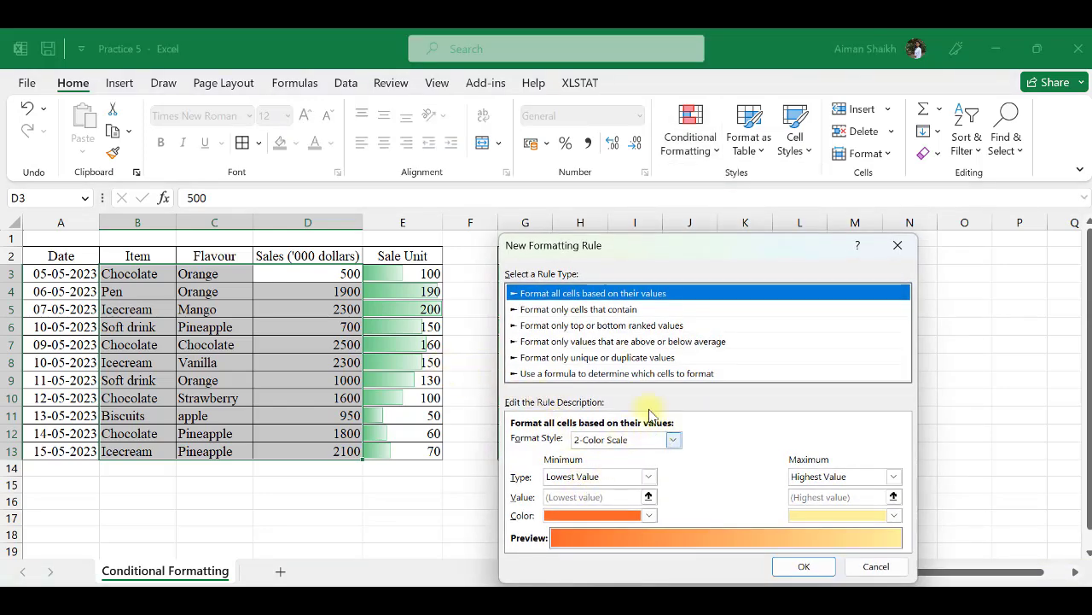
{"action": "left_click", "coordinate": [578, 359]}
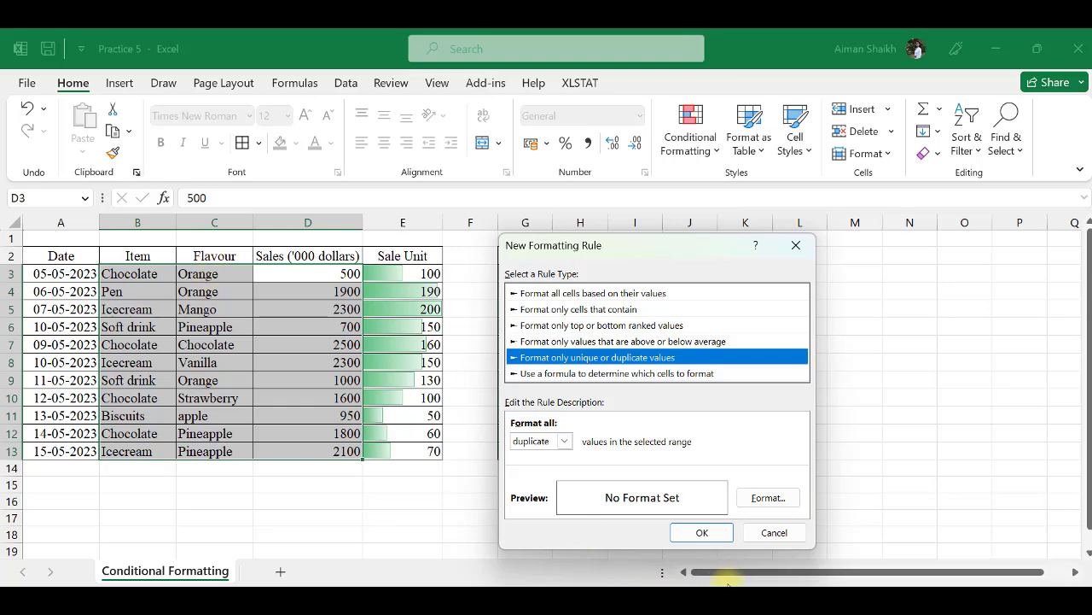
{"action": "left_click", "coordinate": [774, 532]}
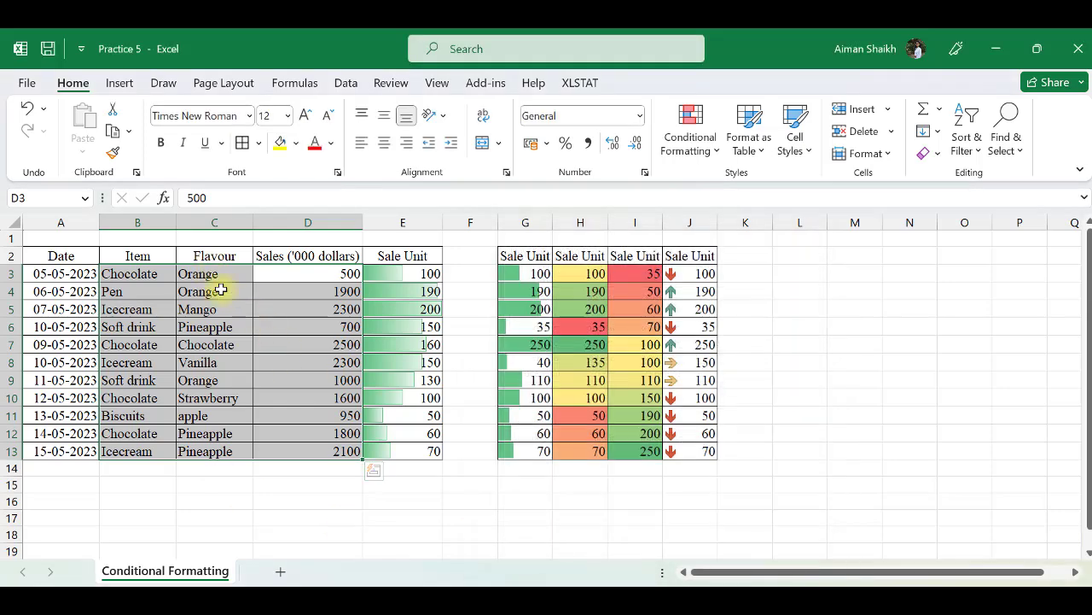
- Add a new formatting rule to the Item range B3:B13 that gives duplicate values a dark blue fill
{"action": "left_click_drag", "start_coordinate": [156, 270], "coordinate": [134, 448]}
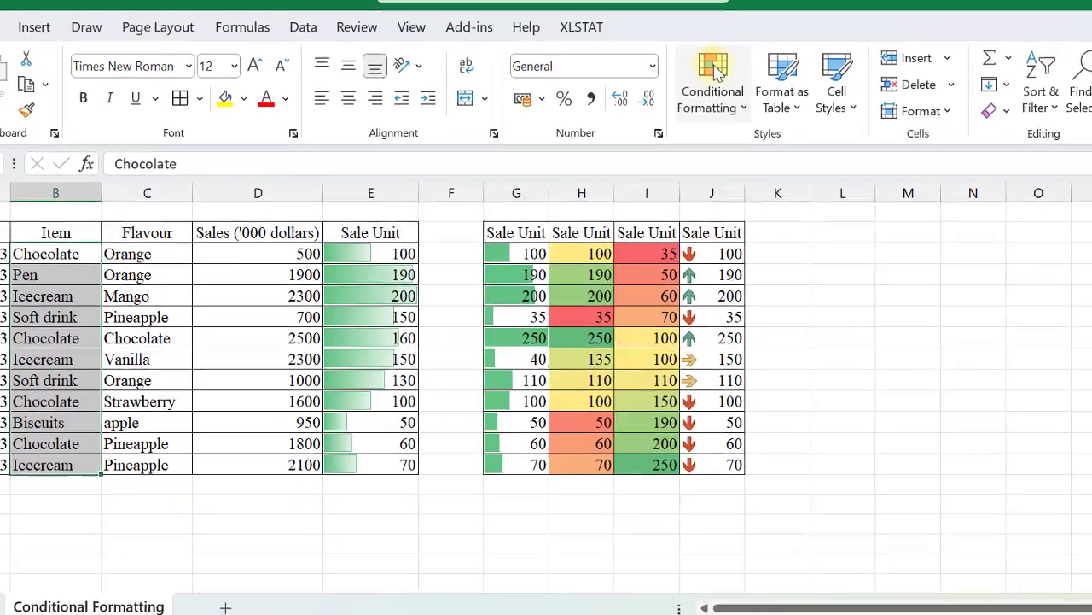
{"action": "left_click", "coordinate": [715, 73]}
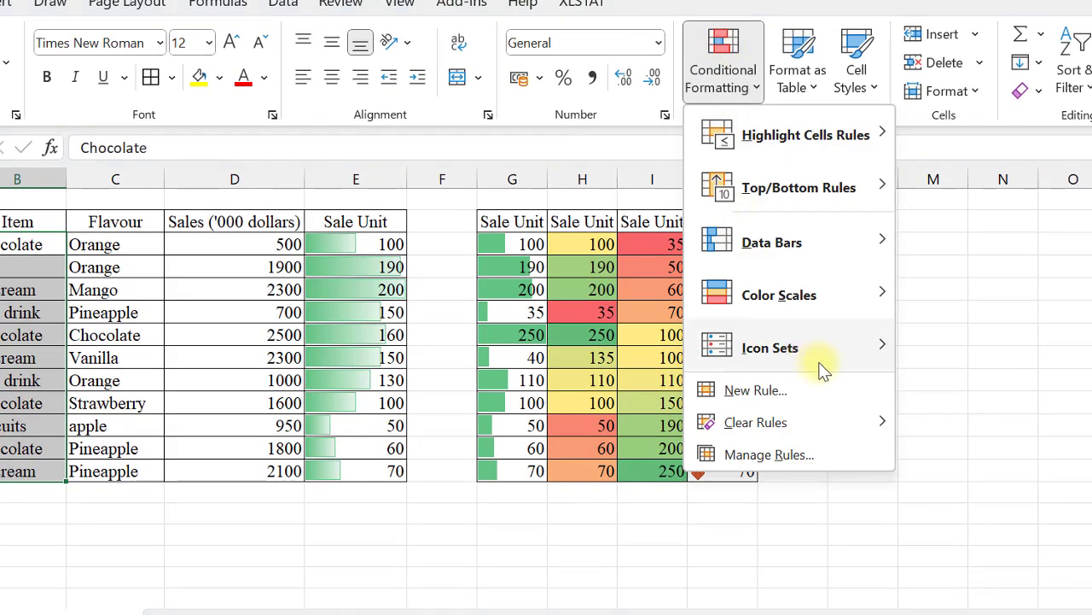
{"action": "left_click", "coordinate": [823, 399]}
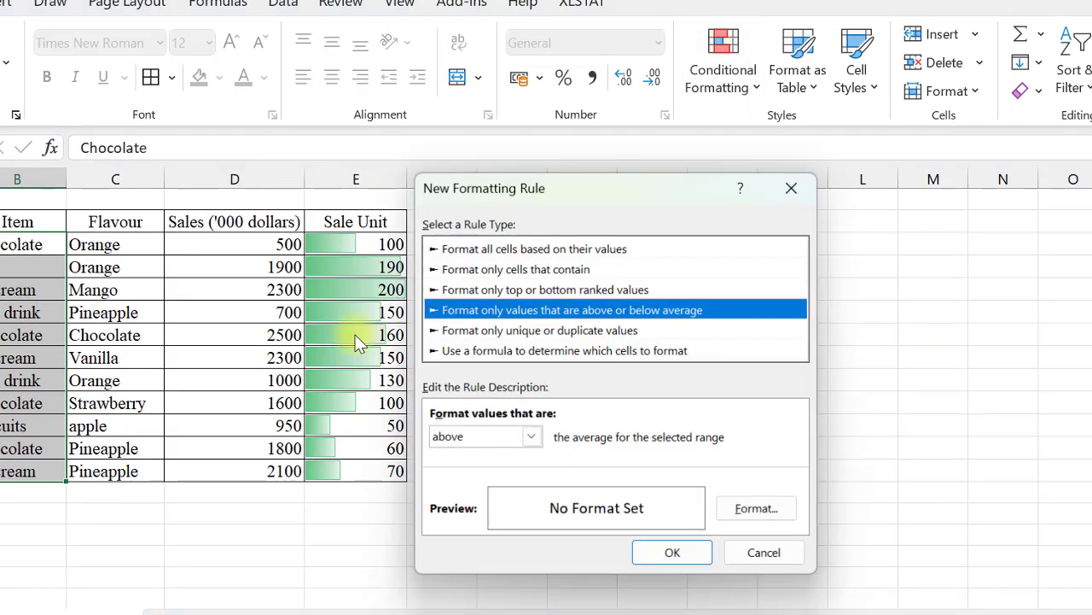
{"action": "left_click", "coordinate": [476, 331]}
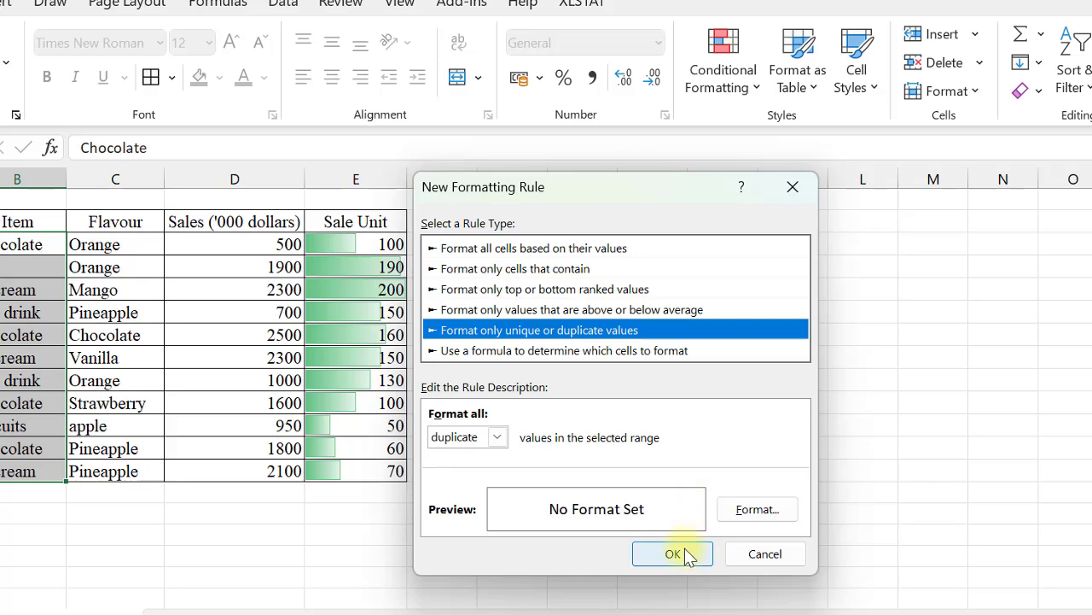
{"action": "left_click", "coordinate": [725, 513]}
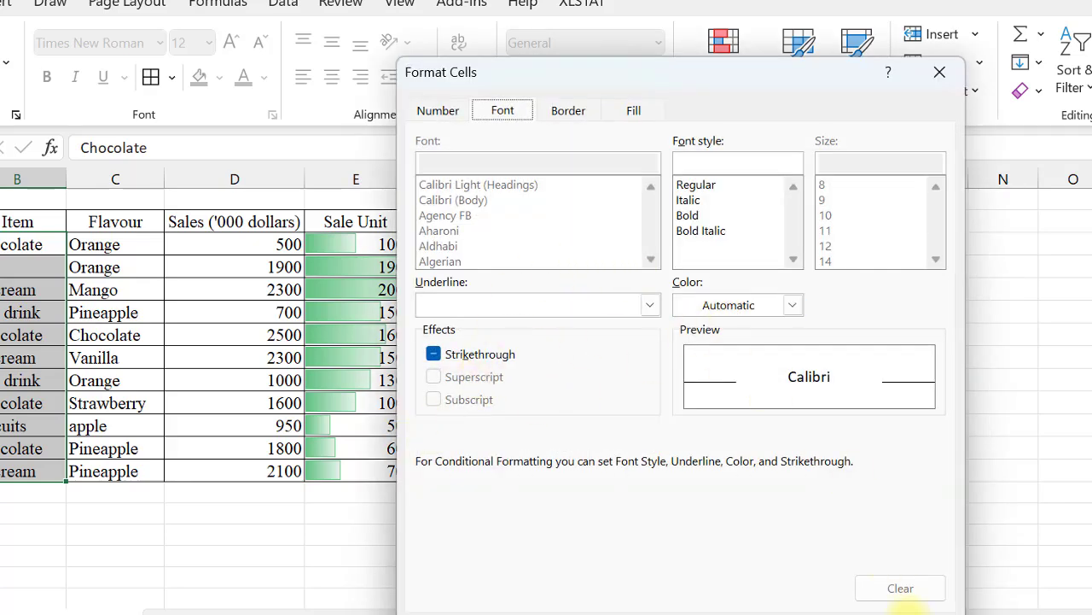
{"action": "left_click", "coordinate": [632, 111]}
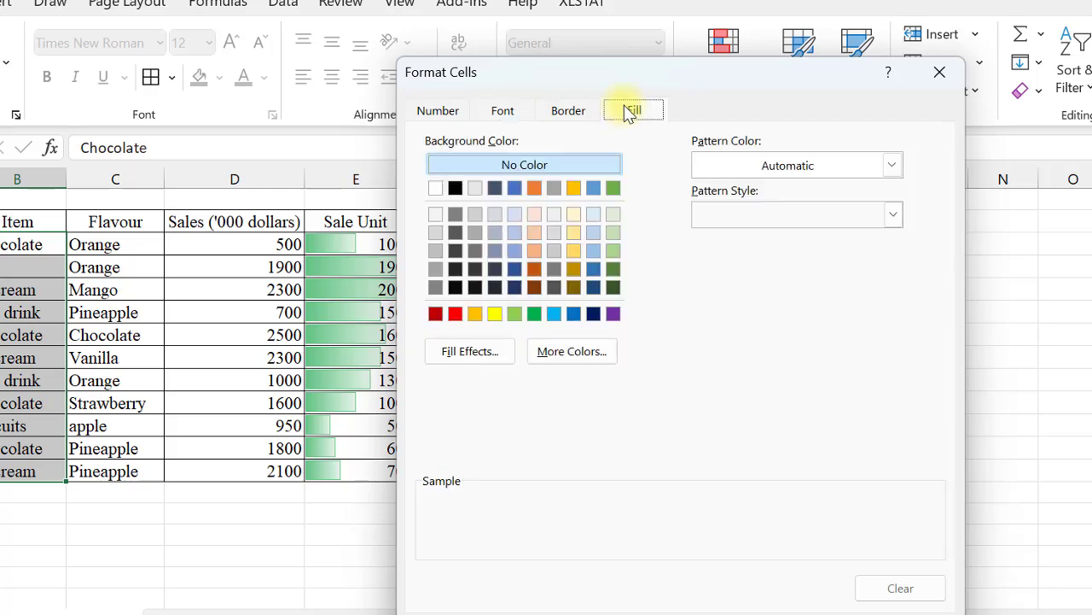
{"action": "left_click", "coordinate": [515, 269]}
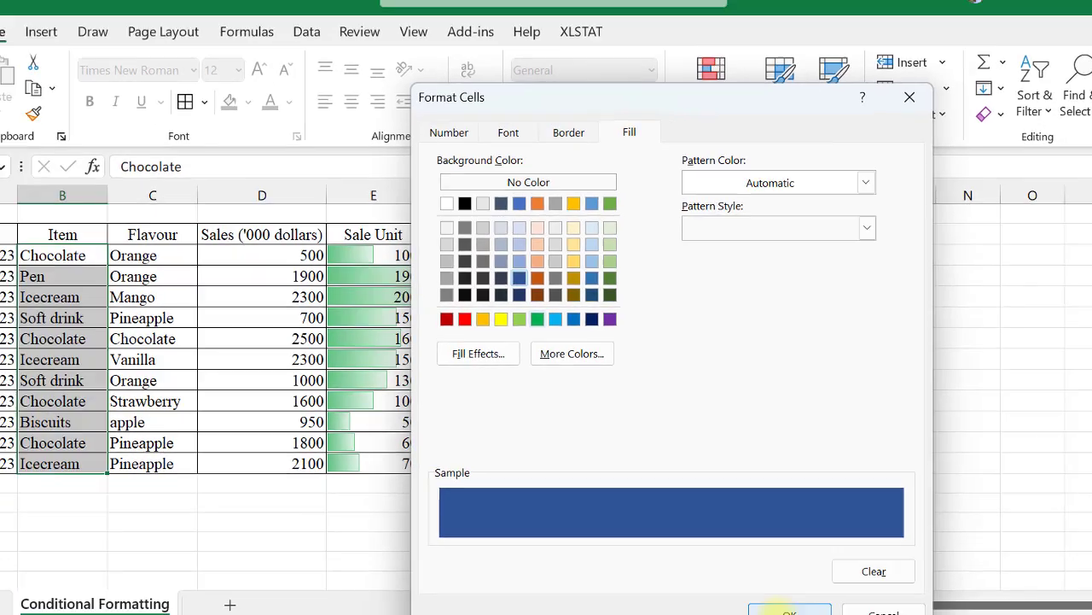
{"action": "left_click", "coordinate": [833, 613]}
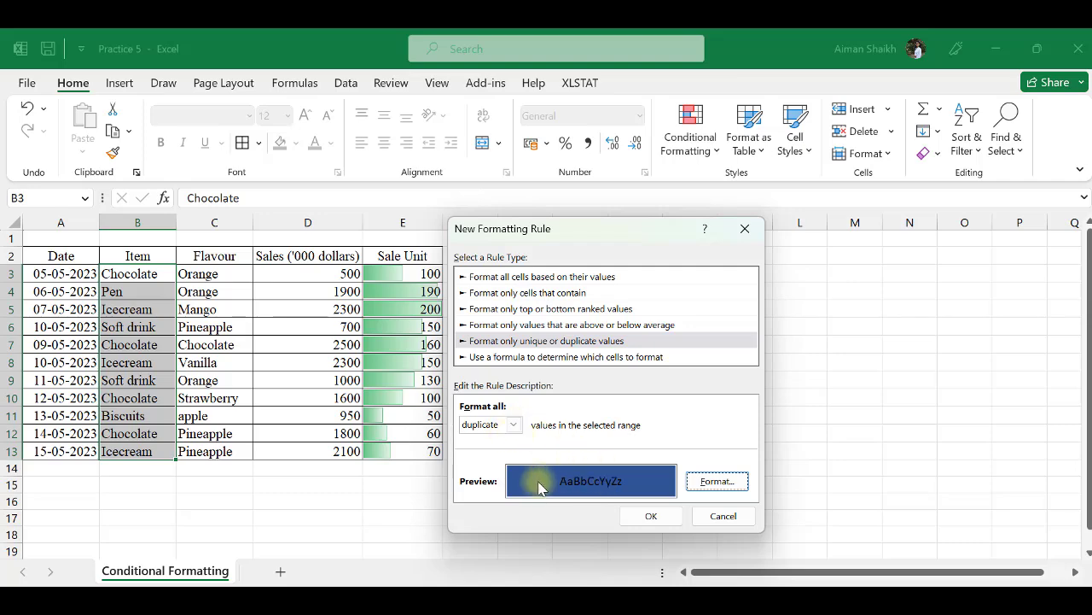
{"action": "left_click", "coordinate": [682, 516]}
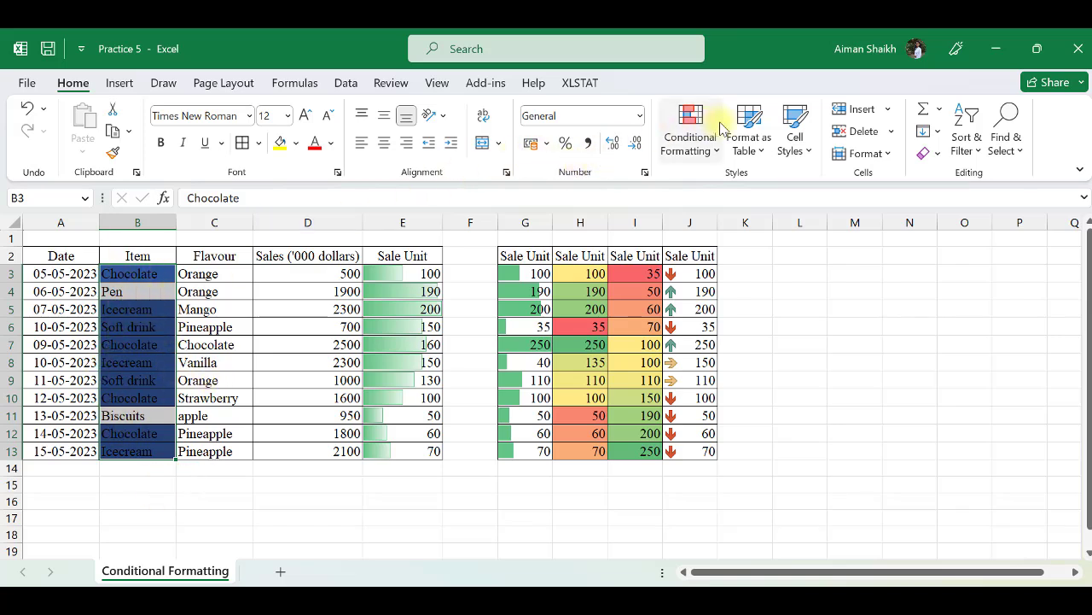
- Add another new formatting rule to B3:B13 that gives unique values a light gold fill, and deselect the range
{"action": "left_click", "coordinate": [708, 137]}
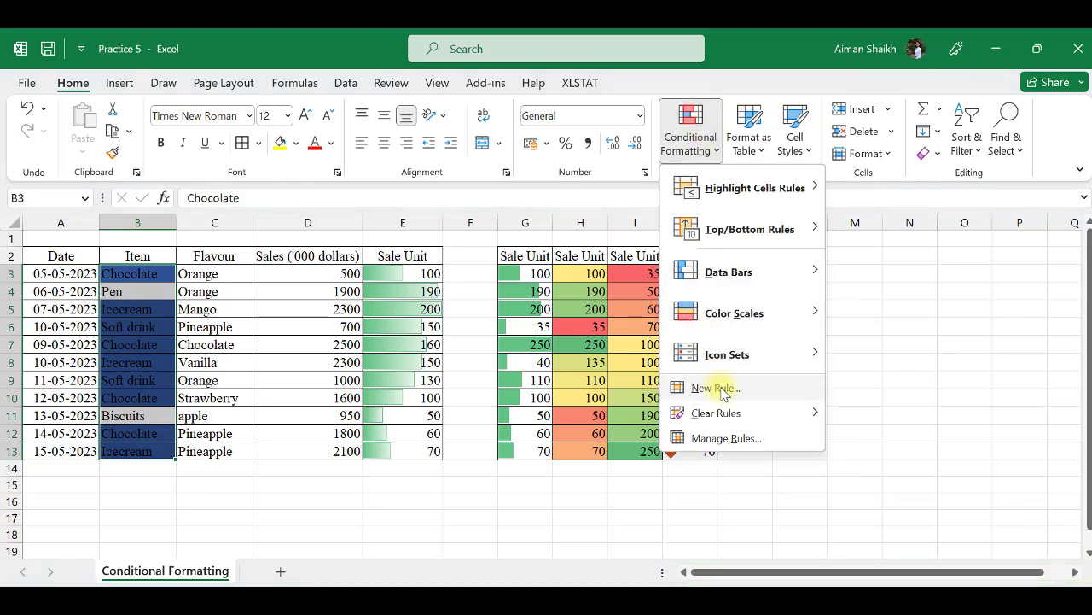
{"action": "left_click", "coordinate": [720, 389]}
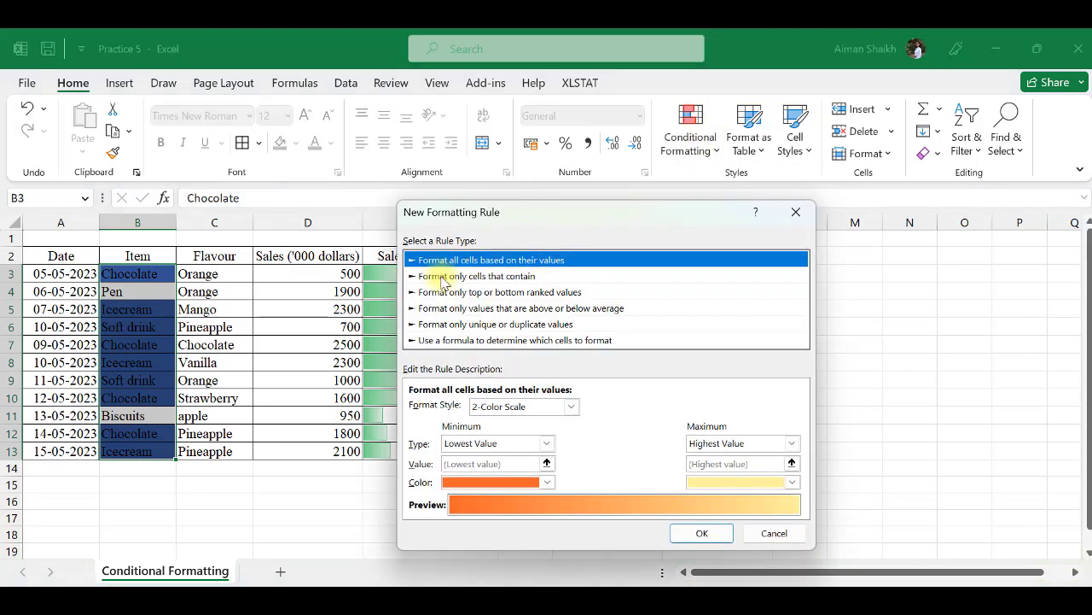
{"action": "left_click", "coordinate": [458, 324]}
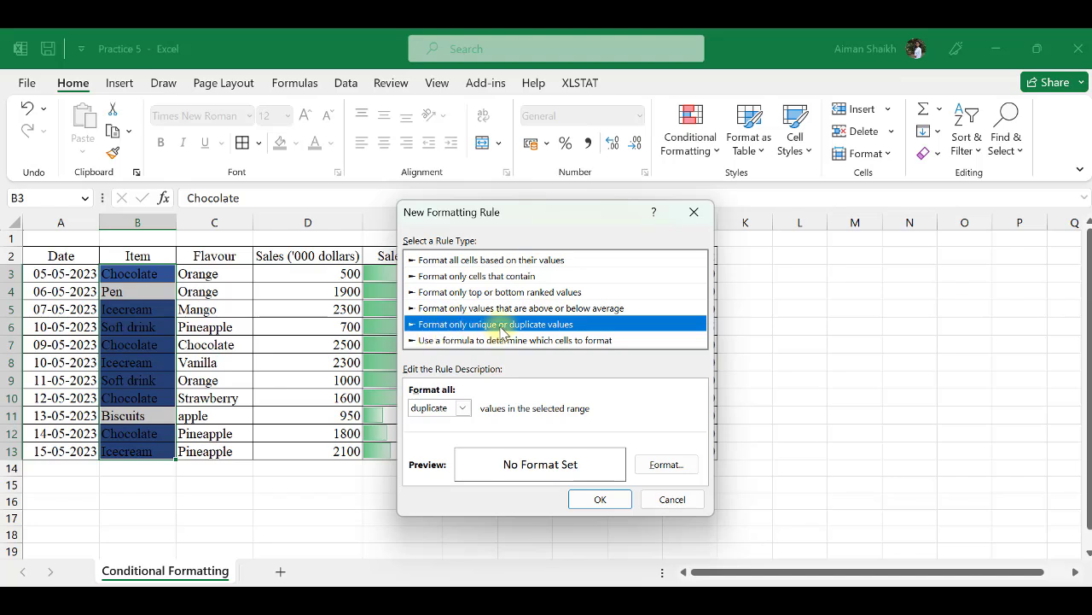
{"action": "left_click", "coordinate": [463, 408]}
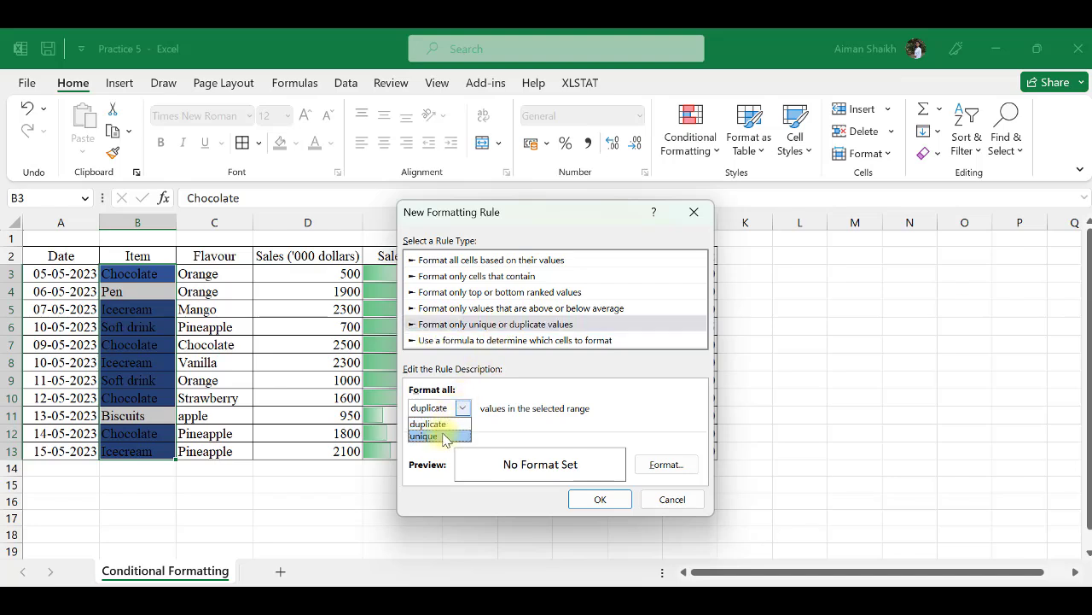
{"action": "left_click", "coordinate": [443, 436]}
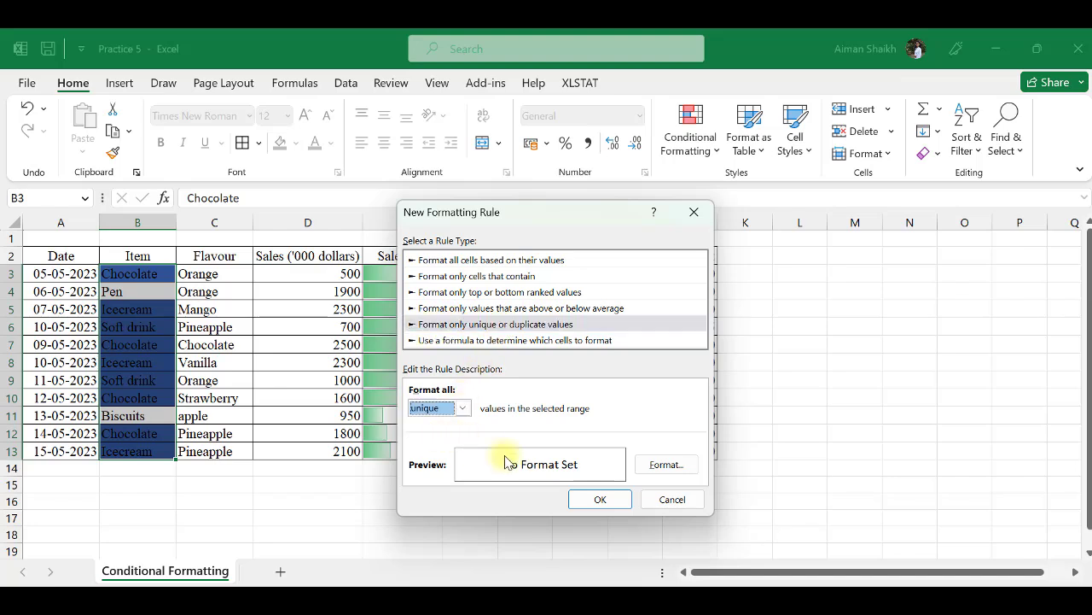
{"action": "left_click", "coordinate": [652, 472]}
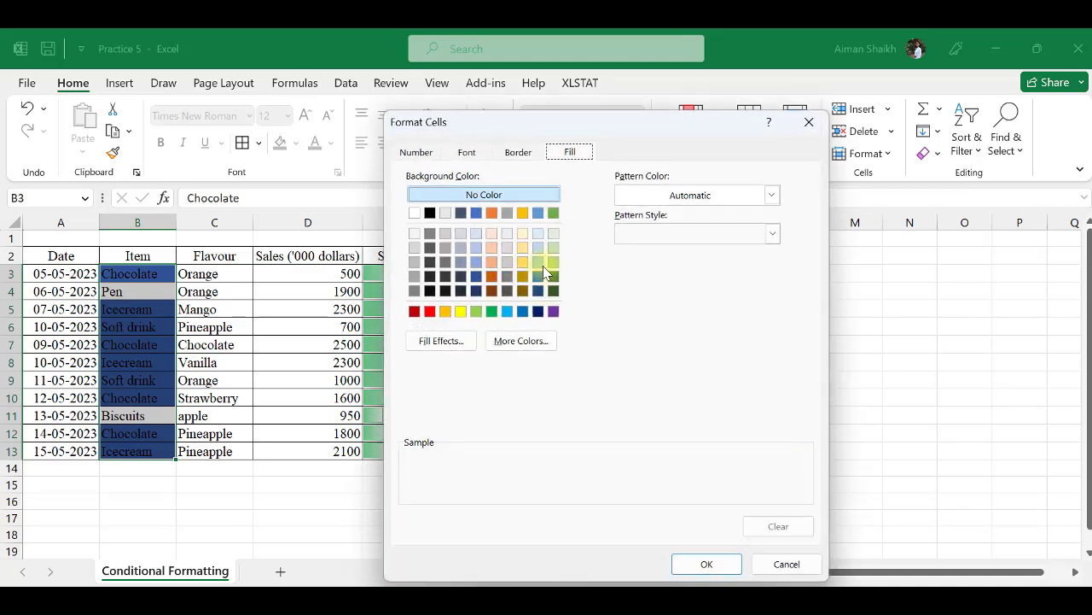
{"action": "left_click", "coordinate": [523, 263]}
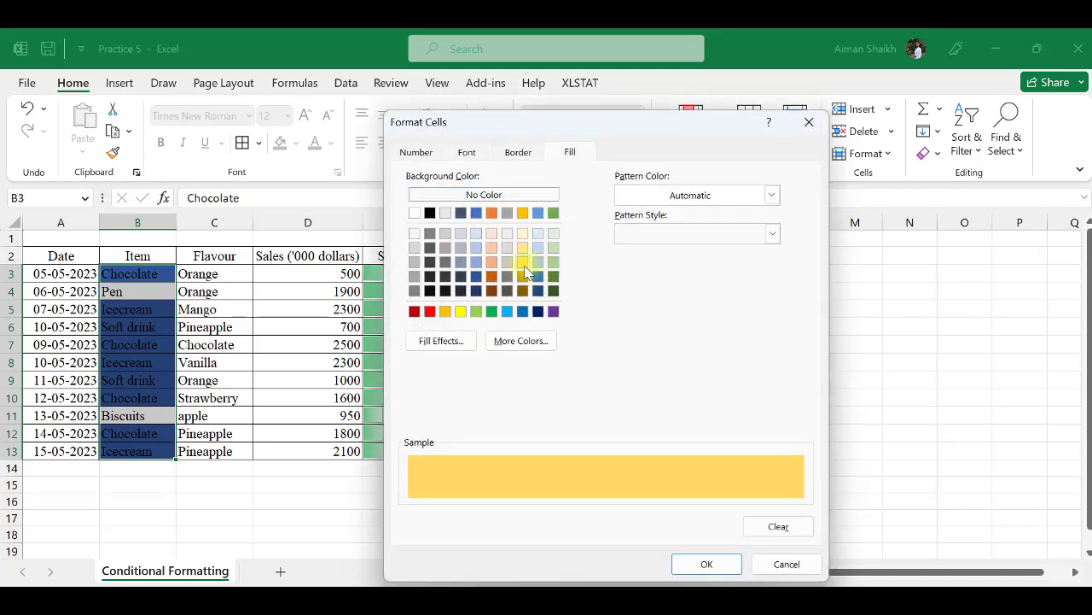
{"action": "left_click", "coordinate": [727, 563]}
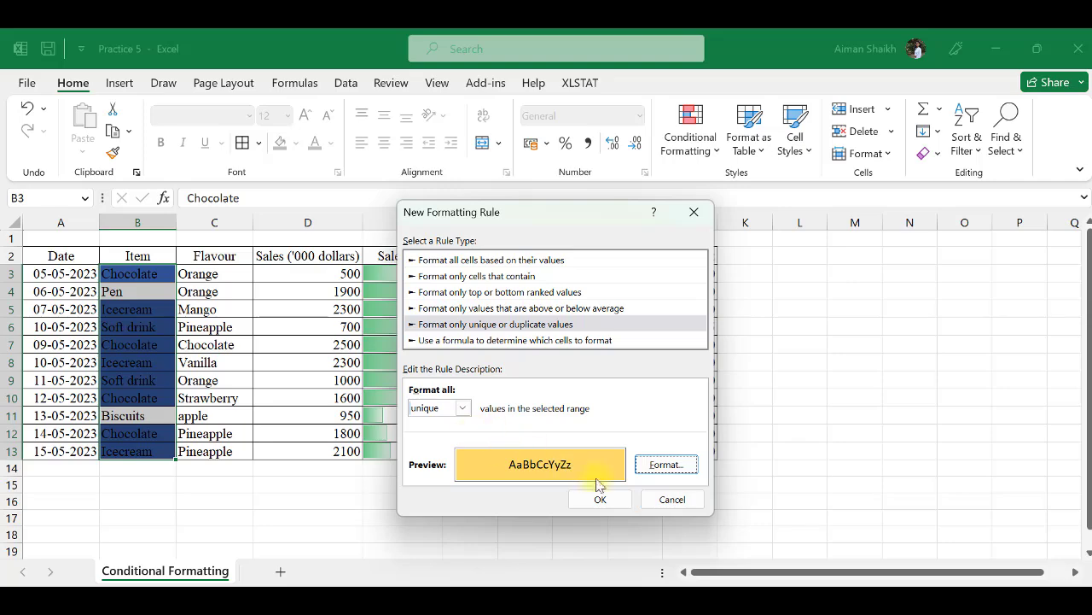
{"action": "left_click", "coordinate": [597, 499]}
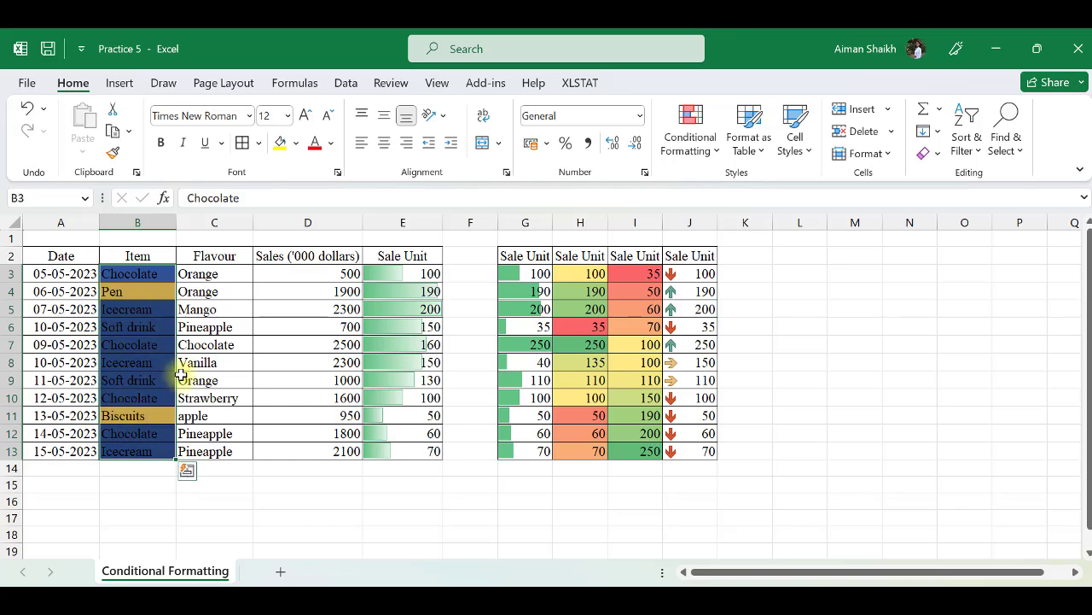
{"action": "left_click", "coordinate": [779, 403]}
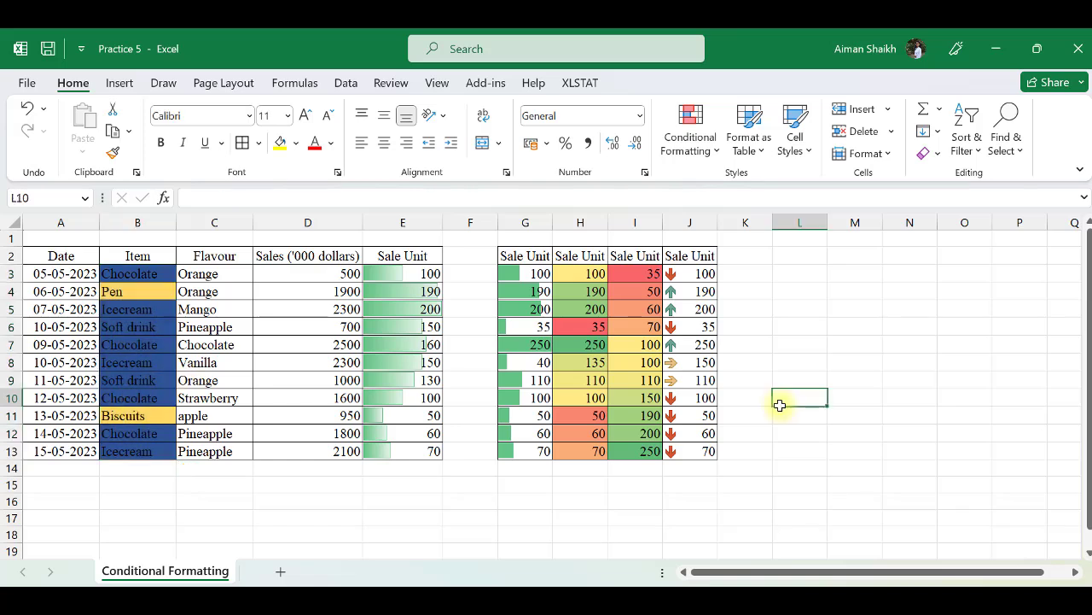